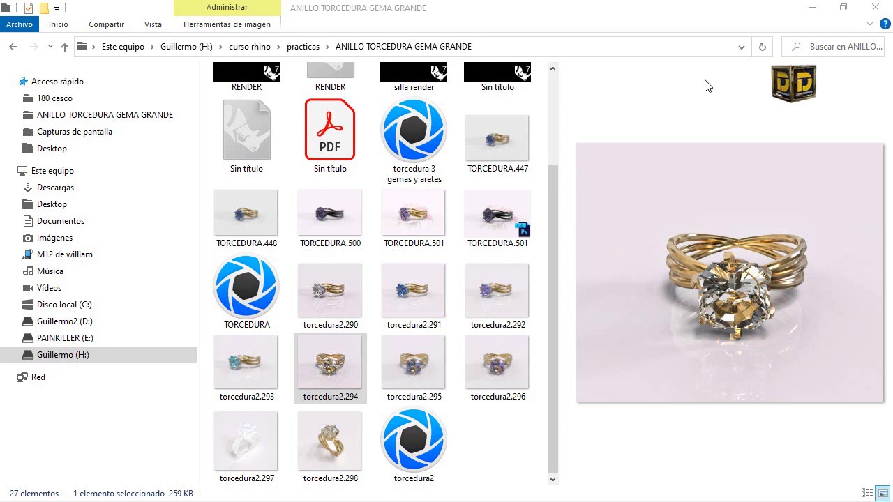
Examine the reference render torcedura2.294 of the twisted-band ring at full size, then switch to Rhinoceros
{"action": "key", "text": "Return"}
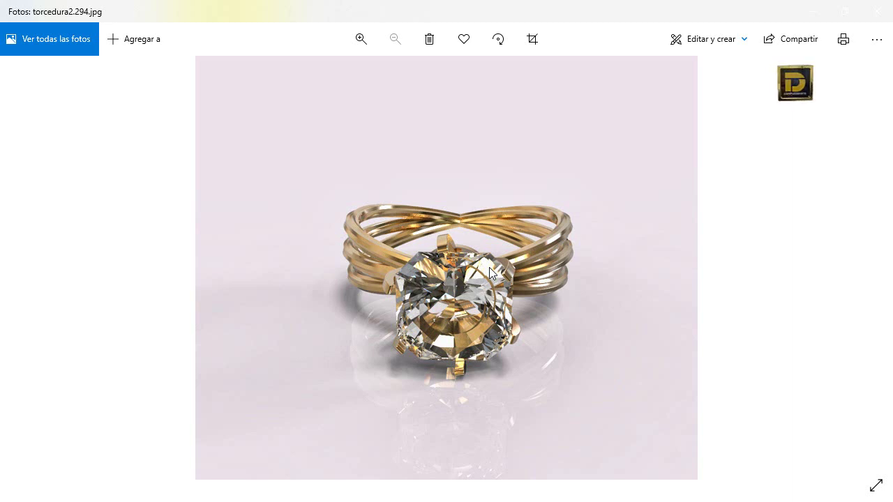
{"action": "left_click", "coordinate": [814, 11]}
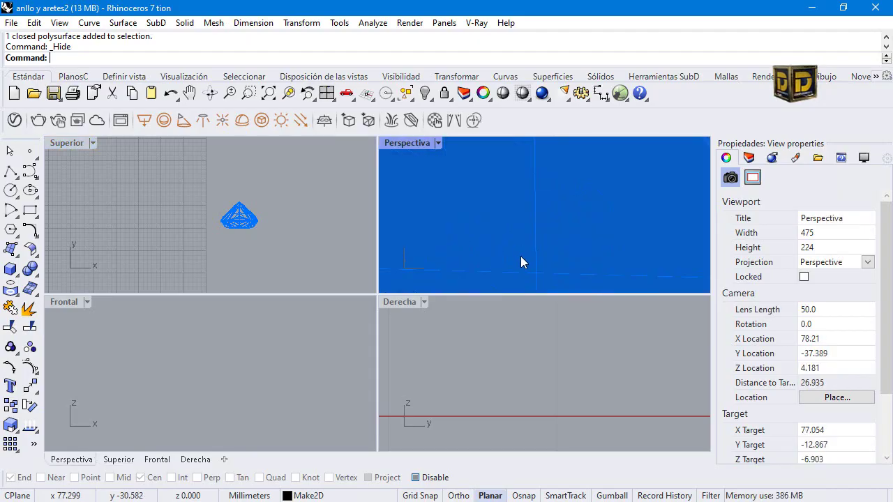
Move the large gemstone to layer Capa 01 and turn that layer off
{"action": "scroll", "coordinate": [515, 244], "scroll_direction": "down", "scroll_amount": 3}
{"action": "left_click", "coordinate": [510, 235]}
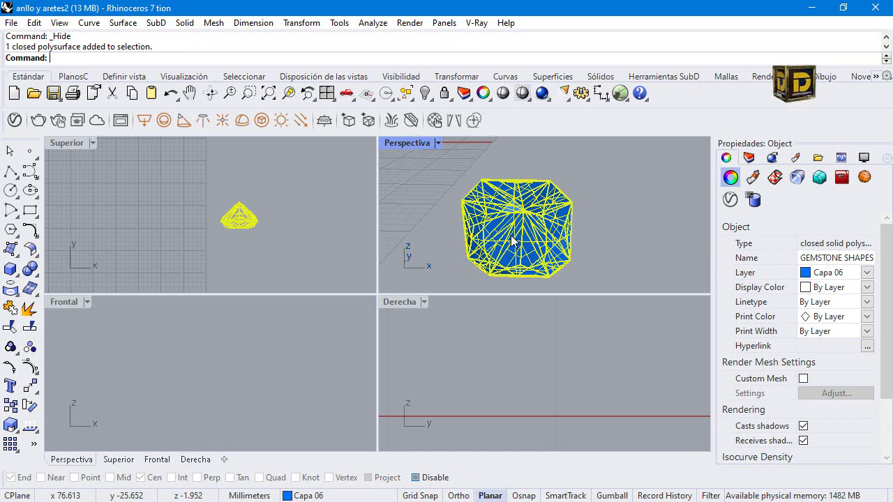
{"action": "left_click", "coordinate": [289, 217]}
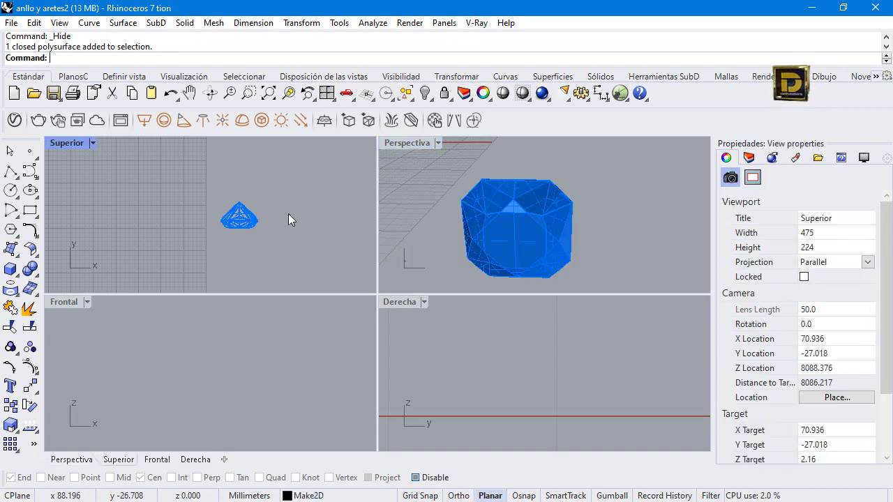
{"action": "left_click", "coordinate": [251, 209]}
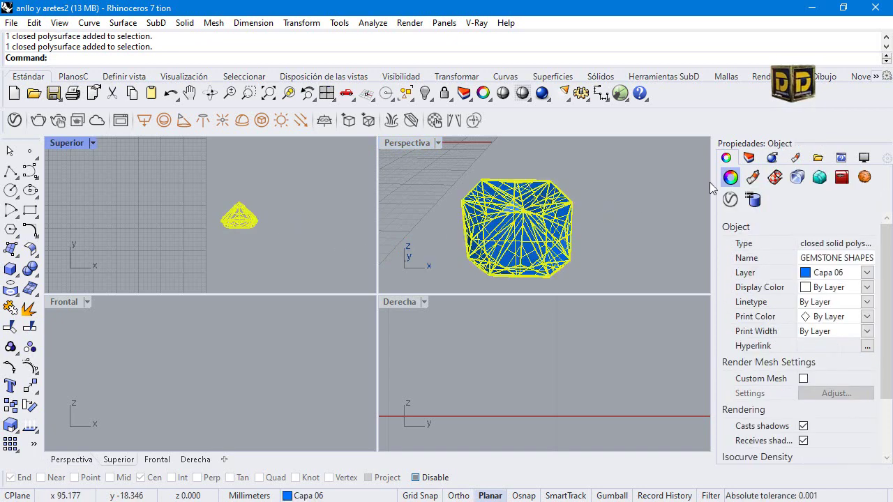
{"action": "left_click", "coordinate": [747, 159]}
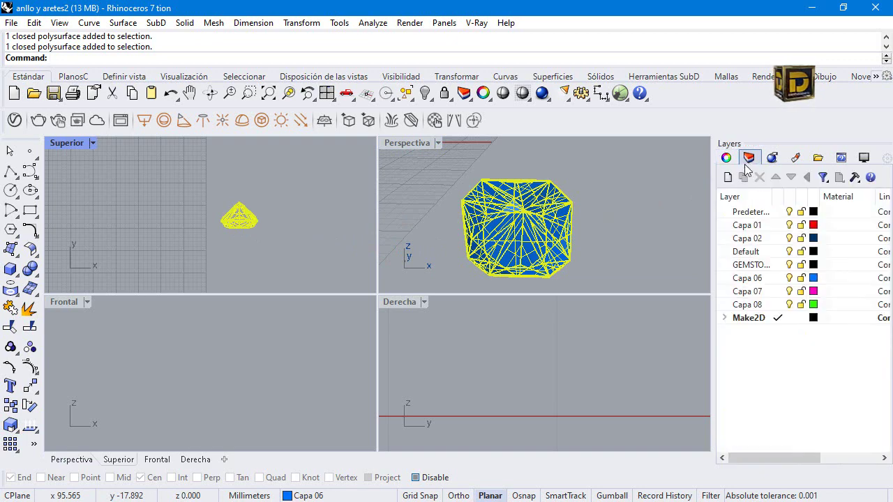
{"action": "right_click", "coordinate": [757, 227]}
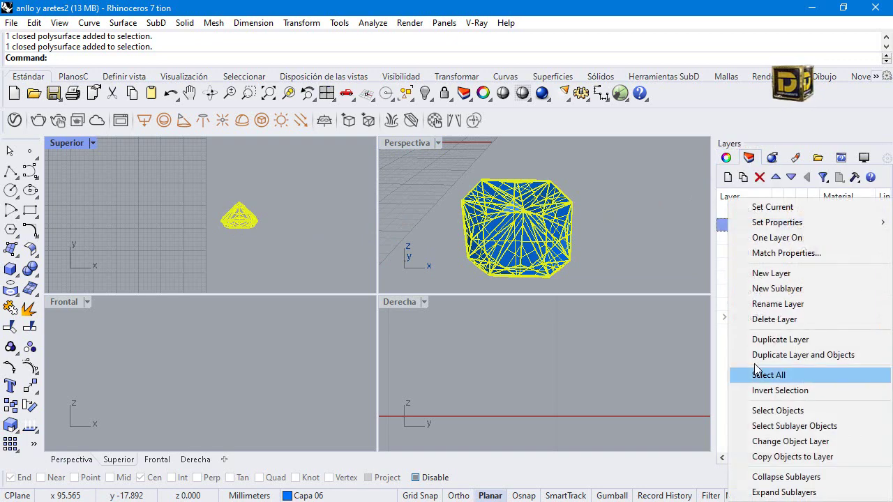
{"action": "left_click", "coordinate": [791, 441]}
{"action": "left_click", "coordinate": [788, 224]}
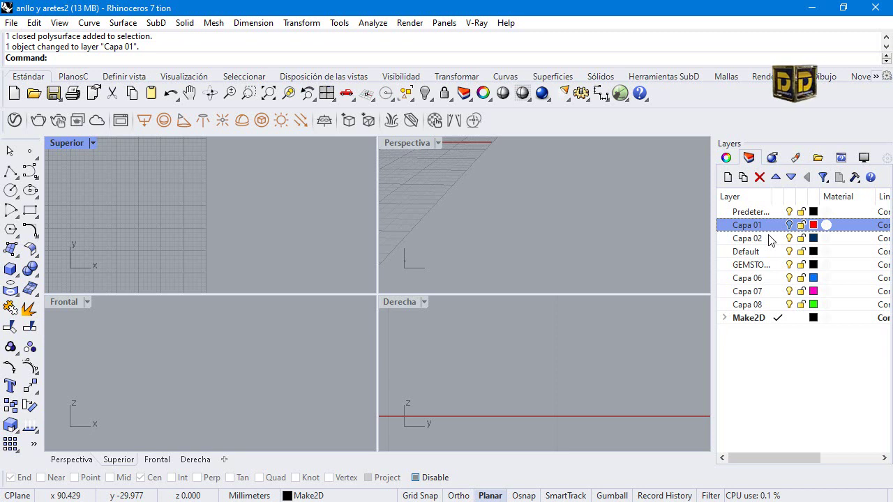
Create a solid cylinder from the Frontal view with a 6.5 mm diameter, extending 4 mm to both sides
{"action": "left_click", "coordinate": [10, 274]}
{"action": "left_click", "coordinate": [51, 275]}
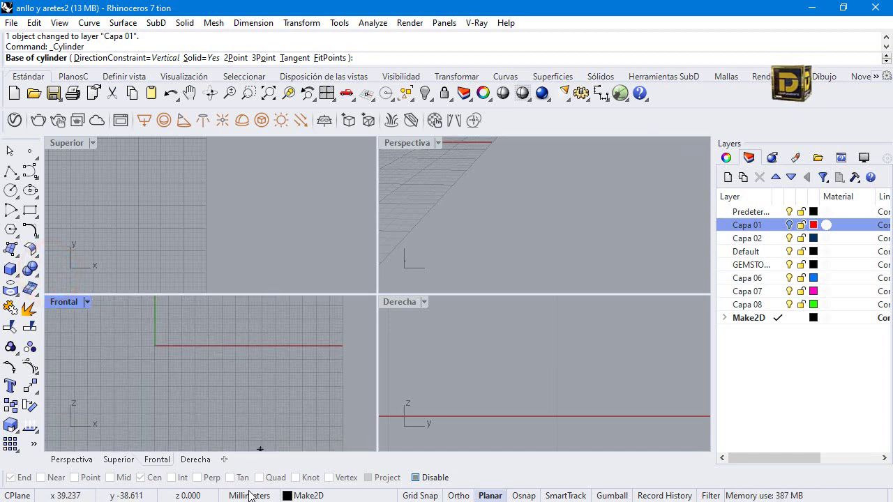
{"action": "left_click", "coordinate": [236, 343]}
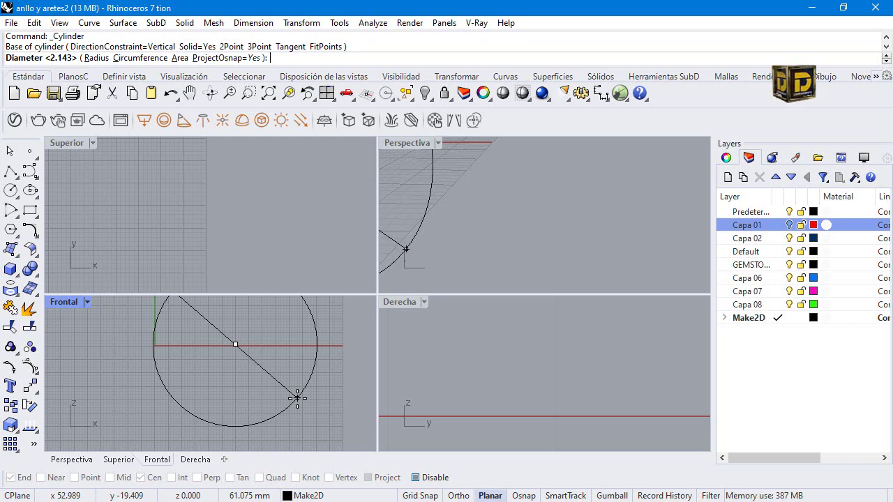
{"action": "type", "text": "6.5"}
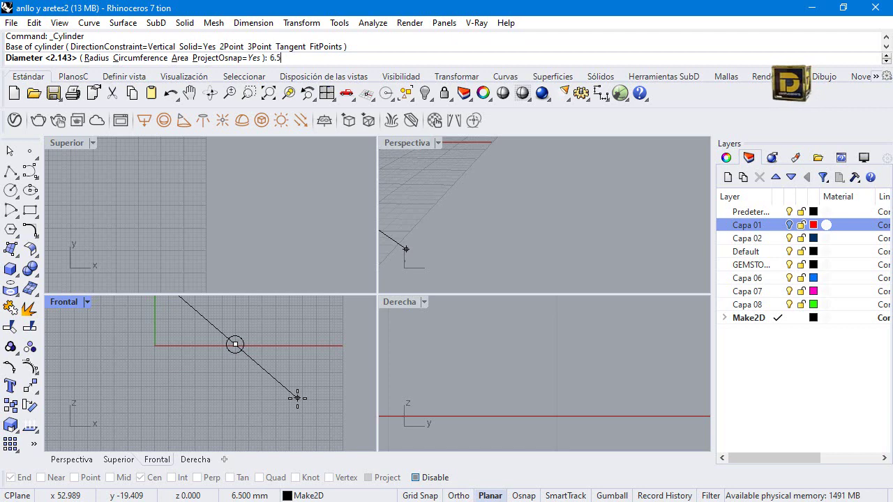
{"action": "key", "text": "Return"}
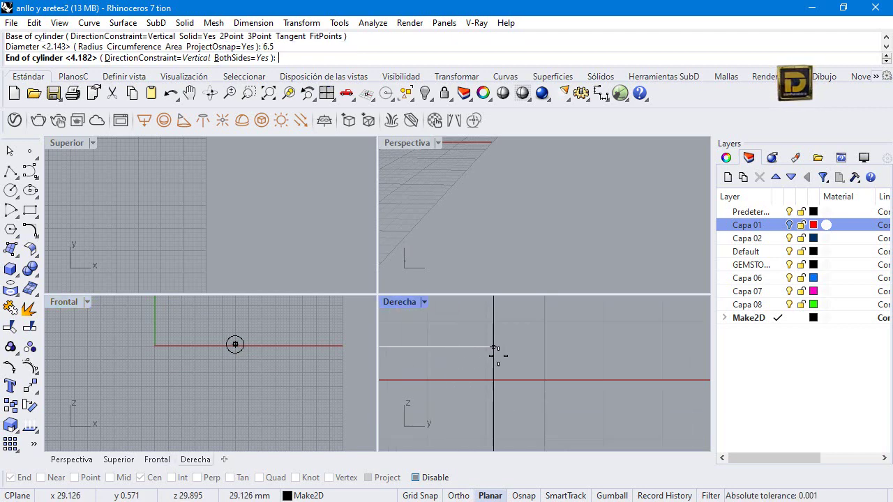
{"action": "type", "text": "4"}
{"action": "key", "text": "Return"}
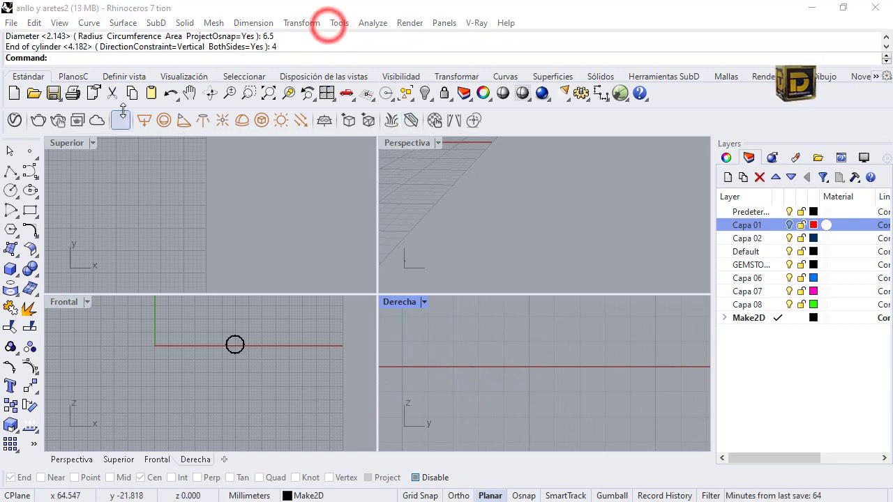
Undock and close the VRay All toolbar to free up viewport space
{"action": "left_click_drag", "start_coordinate": [6, 120], "coordinate": [206, 183]}
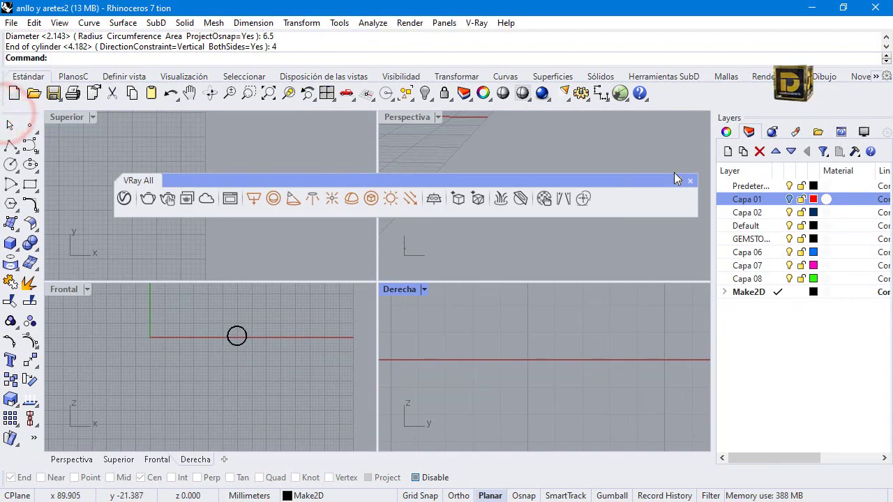
{"action": "left_click", "coordinate": [689, 180]}
{"action": "left_click", "coordinate": [479, 23]}
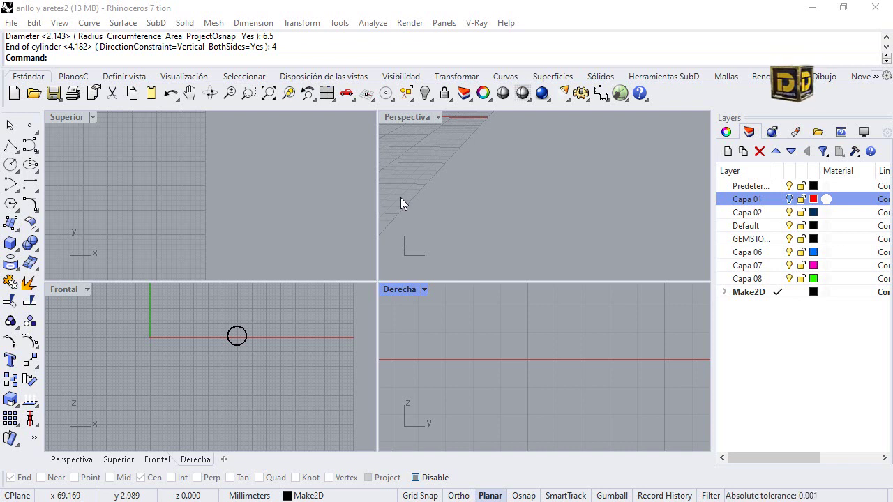
Fit the cylinder to the extents of all viewports and display it shaded in the Perspectiva view
{"action": "right_click", "coordinate": [268, 94]}
{"action": "left_click", "coordinate": [437, 118]}
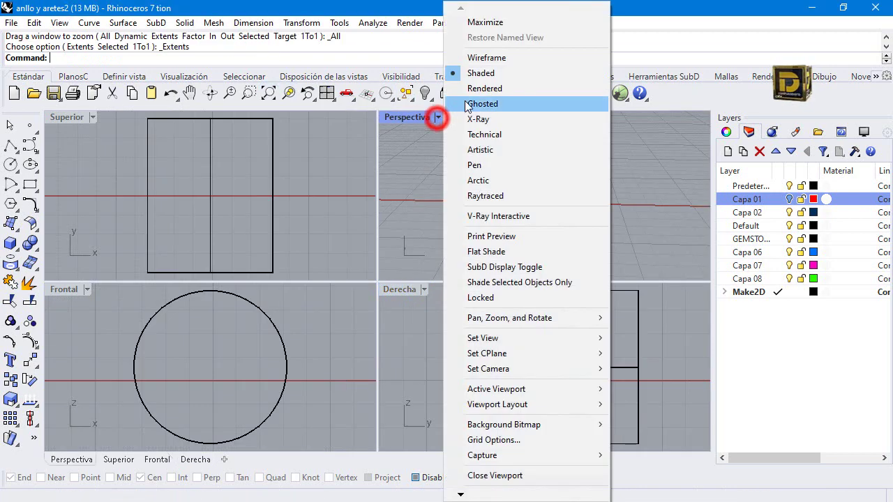
{"action": "left_click", "coordinate": [486, 58]}
{"action": "left_click", "coordinate": [539, 192]}
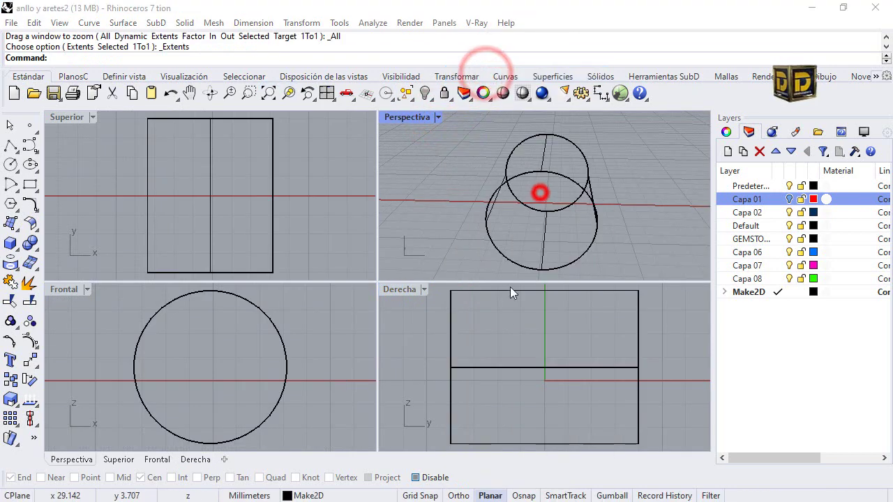
{"action": "mouse_move", "coordinate": [438, 172]}
{"action": "right_mouse_down"}
{"action": "mouse_move", "coordinate": [504, 196]}
{"action": "mouse_move", "coordinate": [570, 200]}
{"action": "mouse_move", "coordinate": [477, 175]}
{"action": "right_mouse_up"}
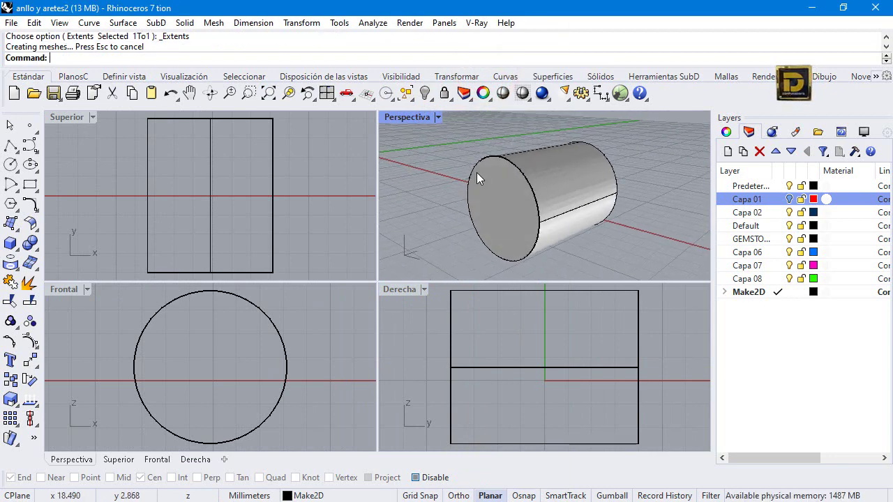
Shell the cylinder with a thickness of 1 mm, removing its front end face
{"action": "left_click", "coordinate": [30, 242]}
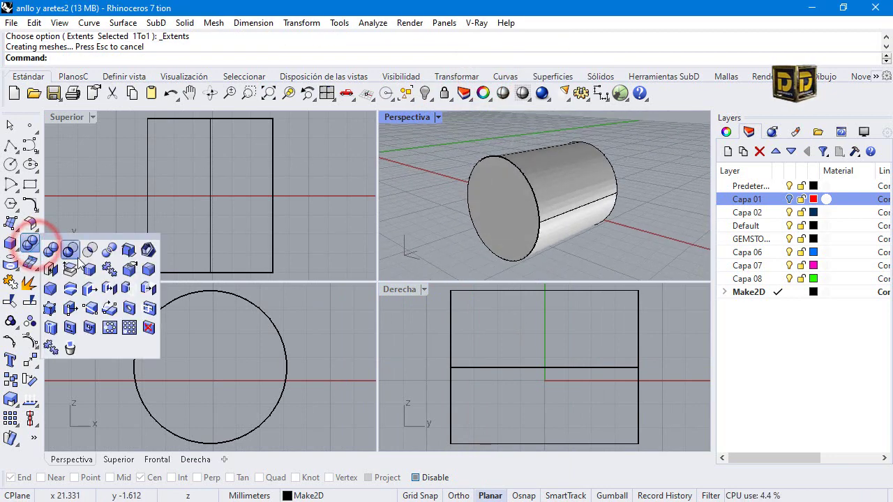
{"action": "left_click", "coordinate": [73, 253]}
{"action": "left_click", "coordinate": [648, 335]}
{"action": "left_click", "coordinate": [456, 57]}
{"action": "type", "text": "1"}
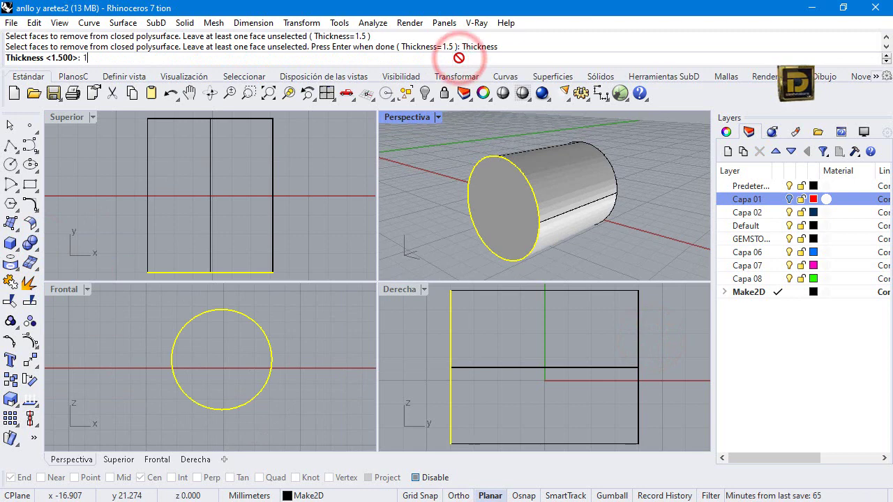
{"action": "key", "text": "Return"}
{"action": "key", "text": "Return"}
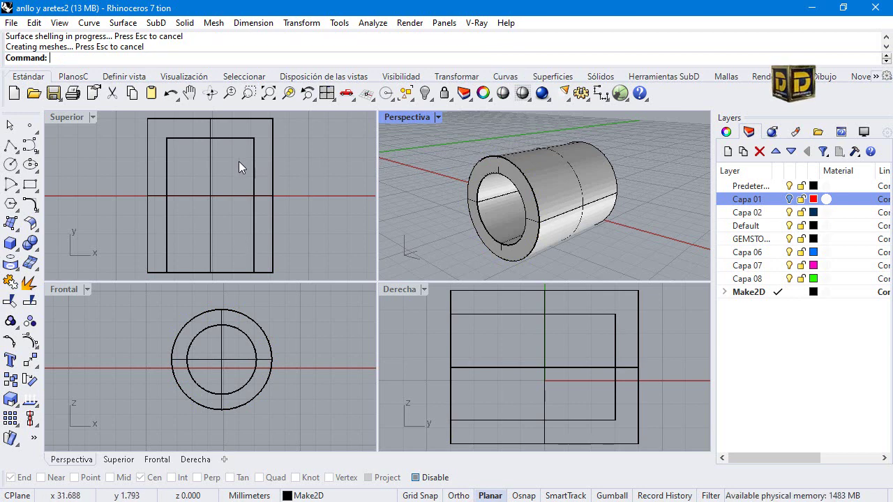
Enable object snaps and create a 2.5 mm diameter cylinder centred on the shelled cylinder, extending beyond both ends
{"action": "left_click", "coordinate": [10, 242]}
{"action": "left_click", "coordinate": [50, 251]}
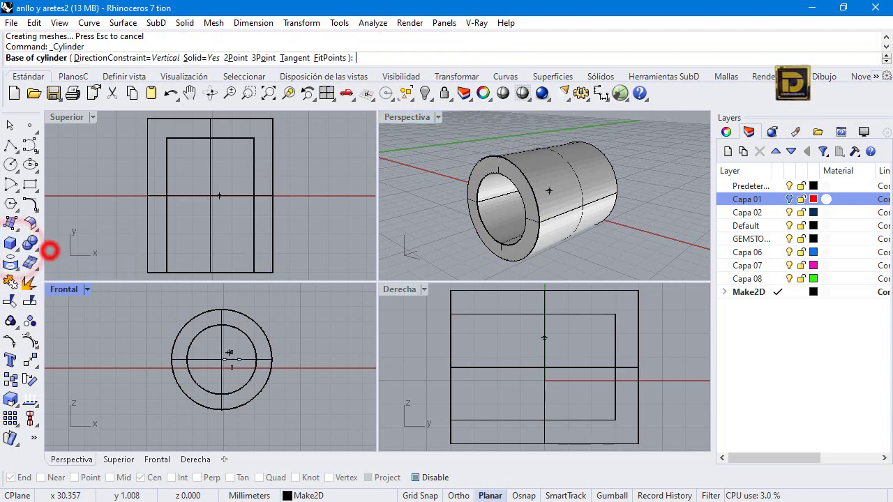
{"action": "left_click", "coordinate": [417, 477]}
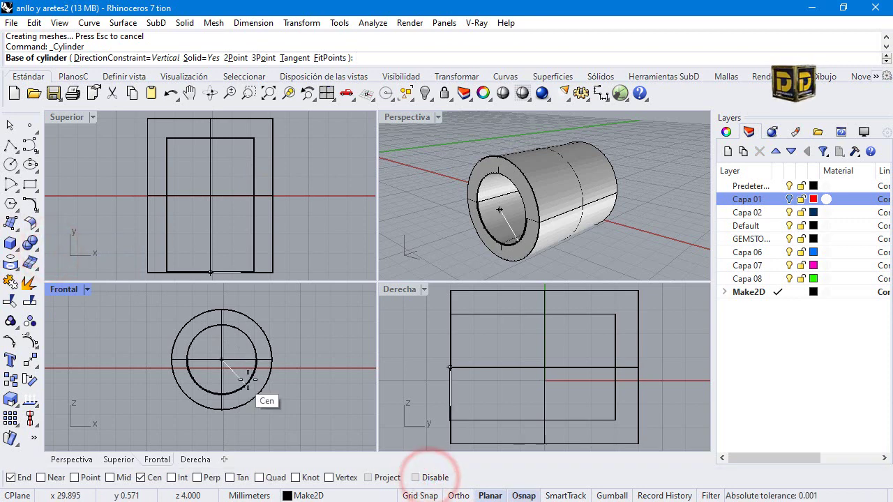
{"action": "left_click", "coordinate": [257, 370]}
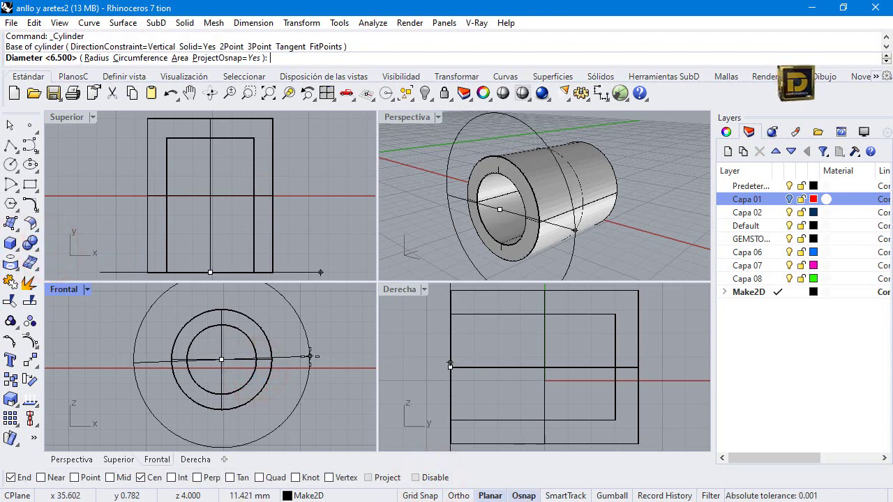
{"action": "type", "text": "2.5"}
{"action": "key", "text": "Return"}
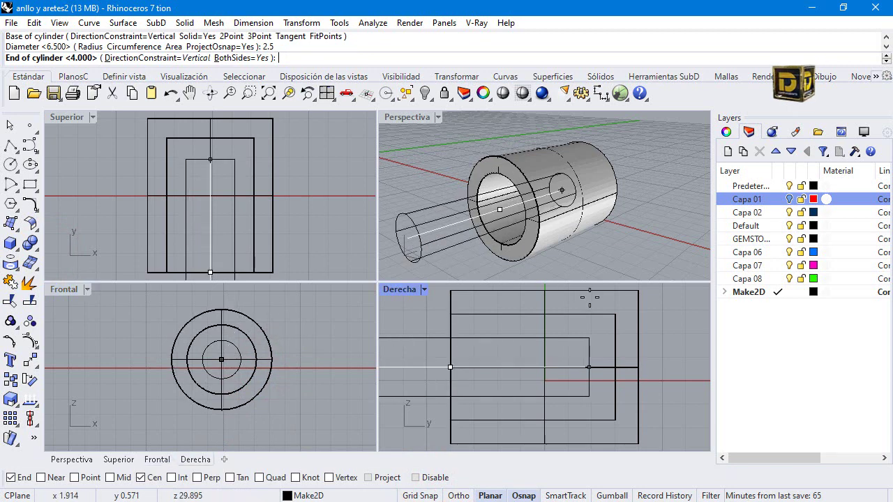
{"action": "scroll", "coordinate": [618, 355], "scroll_direction": "down", "scroll_amount": 3}
{"action": "left_click", "coordinate": [671, 322]}
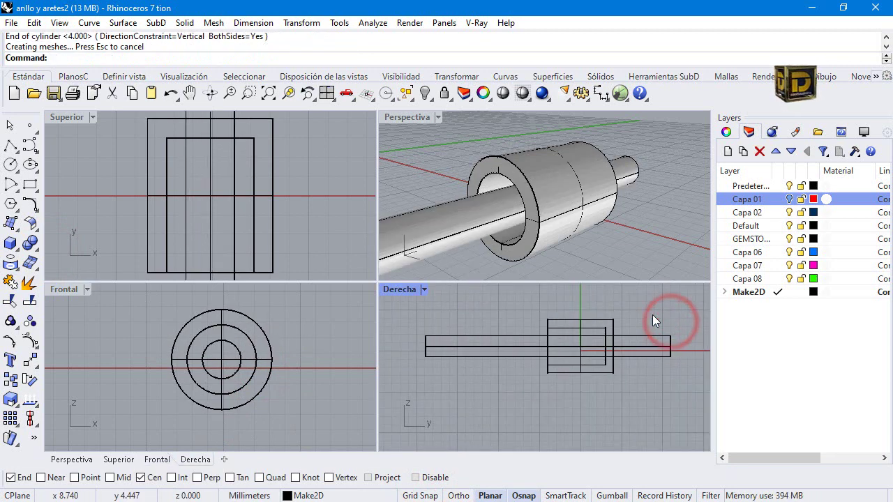
Subtract the thin cylinder from the shelled cylinder with a Boolean difference to open its closed end
{"action": "left_click", "coordinate": [30, 243]}
{"action": "left_click", "coordinate": [69, 249]}
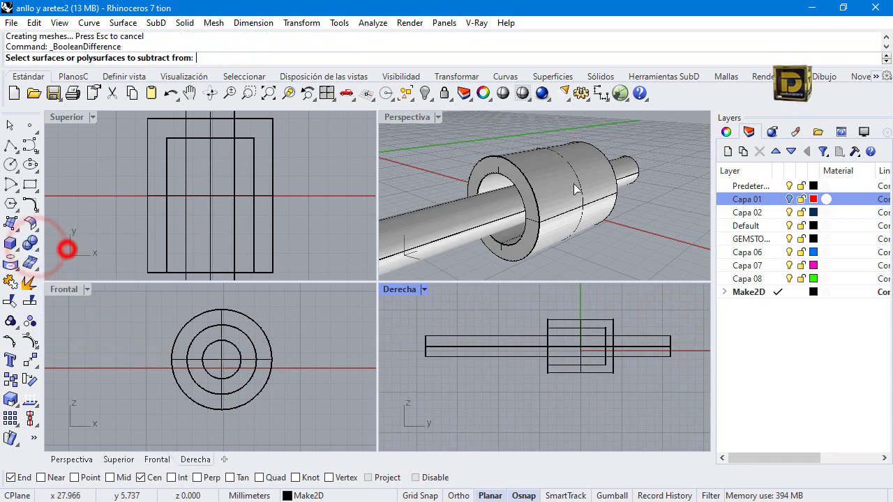
{"action": "left_click", "coordinate": [551, 167]}
{"action": "key", "text": "Return"}
{"action": "left_click", "coordinate": [632, 177]}
{"action": "key", "text": "Return"}
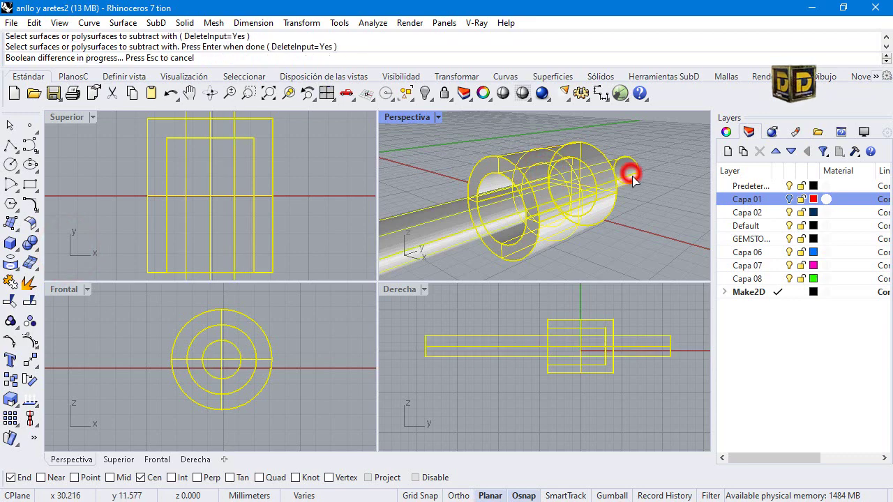
{"action": "right_click_drag", "start_coordinate": [632, 176], "coordinate": [463, 201]}
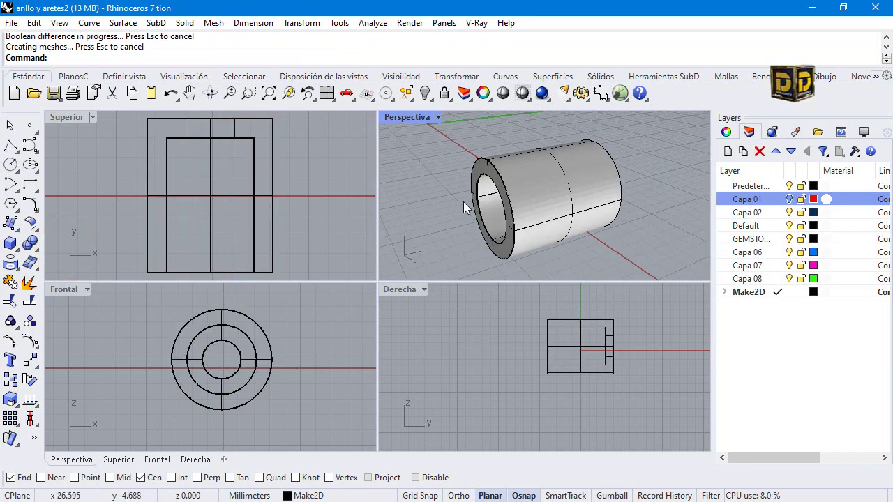
Measure the tube's length in the Derecha view with a linear dimension, using only the Quad object snap
{"action": "scroll", "coordinate": [575, 328], "scroll_direction": "up", "scroll_amount": 3}
{"action": "scroll", "coordinate": [557, 341], "scroll_direction": "down", "scroll_amount": 5}
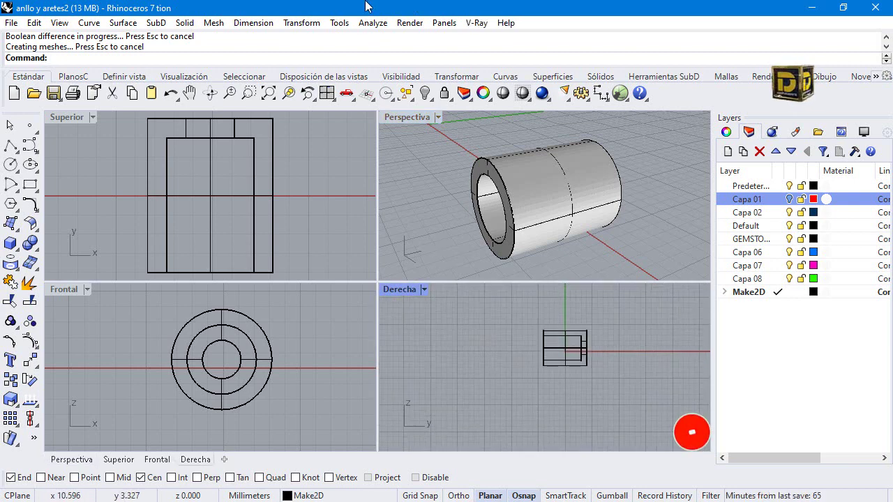
{"action": "left_click", "coordinate": [261, 24]}
{"action": "left_click", "coordinate": [274, 36]}
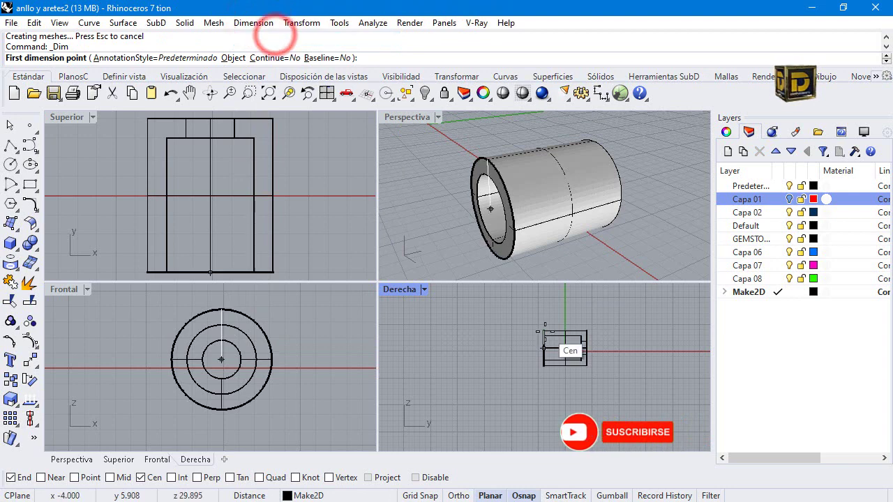
{"action": "right_click", "coordinate": [263, 480]}
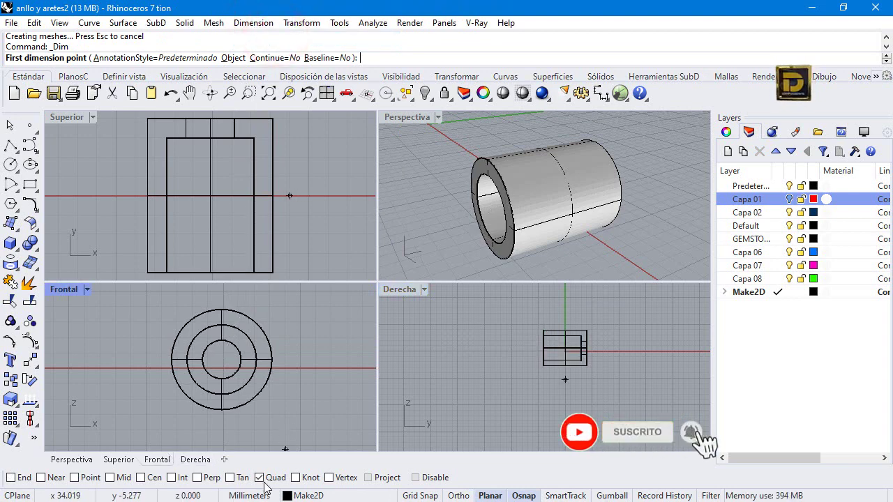
{"action": "left_click", "coordinate": [537, 332]}
{"action": "left_click", "coordinate": [589, 331]}
{"action": "scroll", "coordinate": [571, 310], "scroll_direction": "up", "scroll_amount": 5}
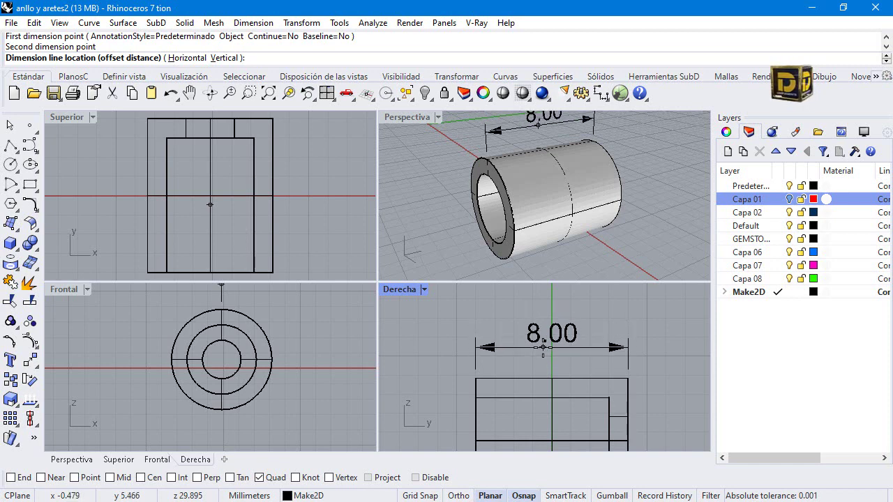
{"action": "key", "text": "Escape"}
Scale the tube in one direction along its length to 4 mm, keeping its open front end fixed
{"action": "left_click", "coordinate": [542, 376]}
{"action": "left_click", "coordinate": [284, 23]}
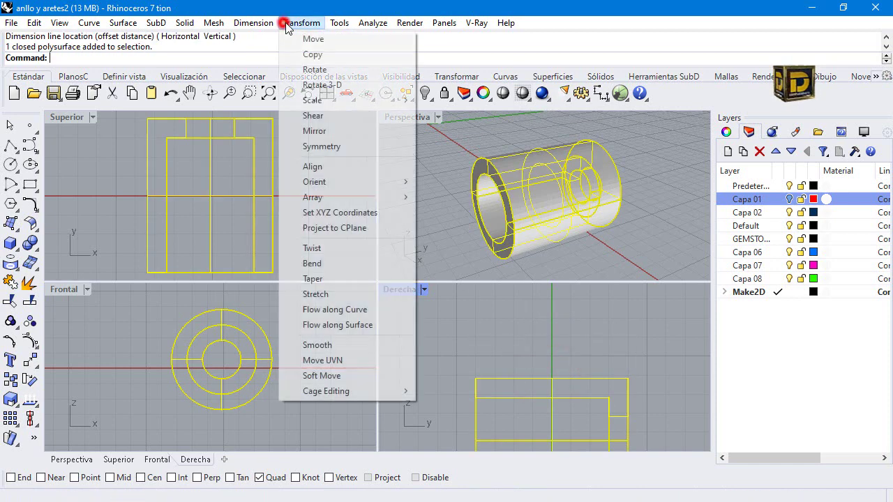
{"action": "left_click", "coordinate": [253, 23]}
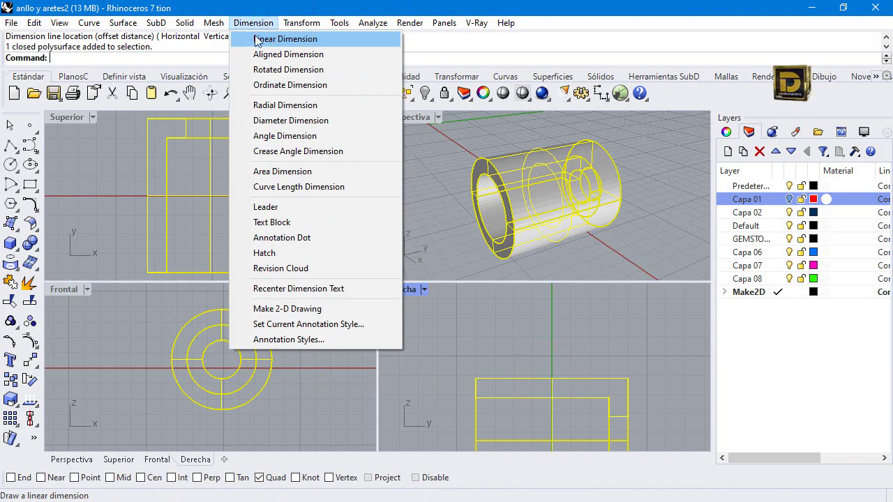
{"action": "left_click", "coordinate": [300, 23]}
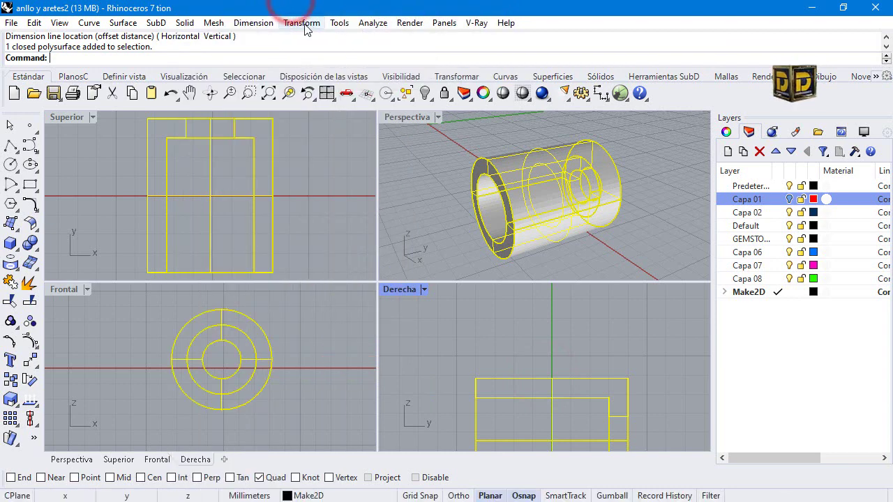
{"action": "left_click", "coordinate": [302, 23]}
{"action": "left_click", "coordinate": [335, 100]}
{"action": "left_click", "coordinate": [461, 130]}
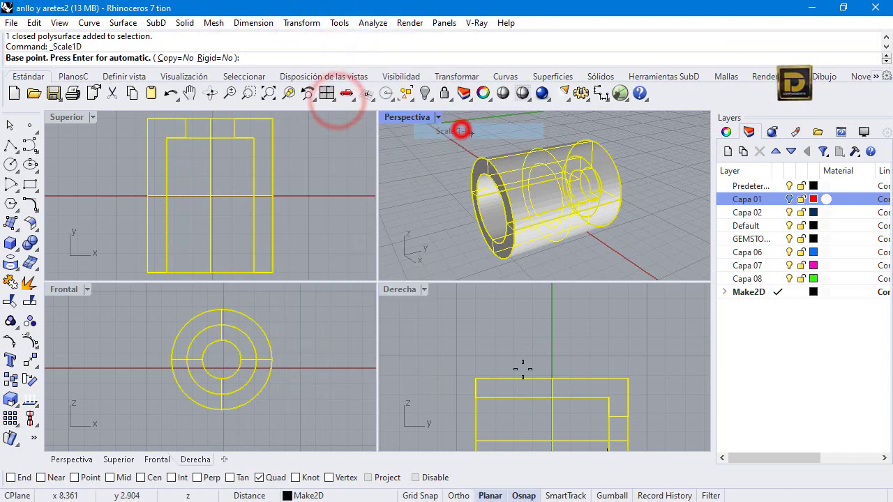
{"action": "left_click", "coordinate": [475, 378]}
{"action": "left_click", "coordinate": [634, 378]}
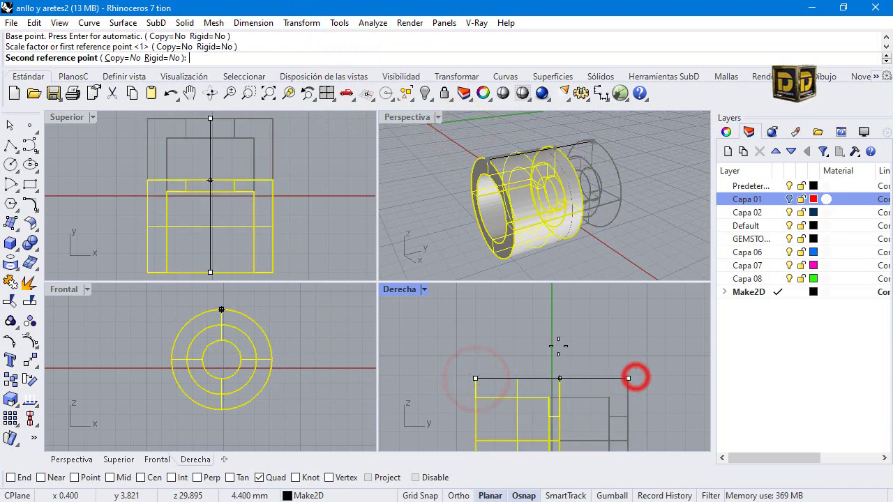
{"action": "type", "text": "4"}
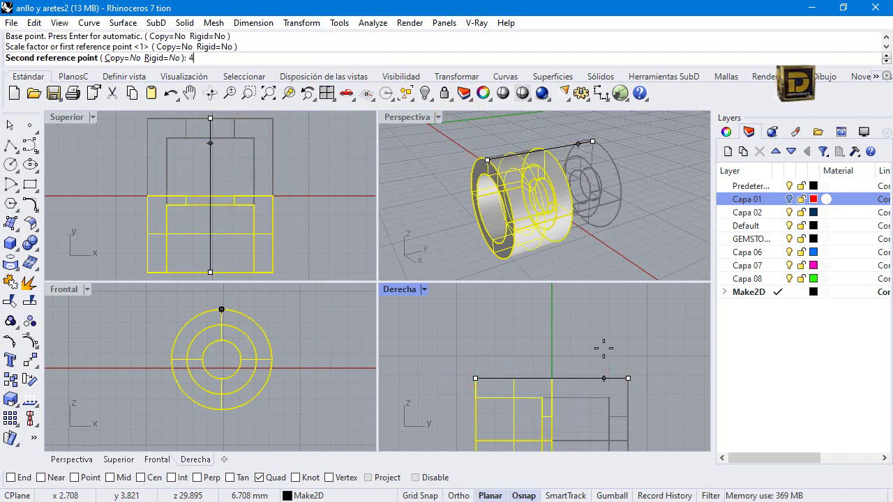
{"action": "key", "text": "Return"}
{"action": "left_click", "coordinate": [553, 322]}
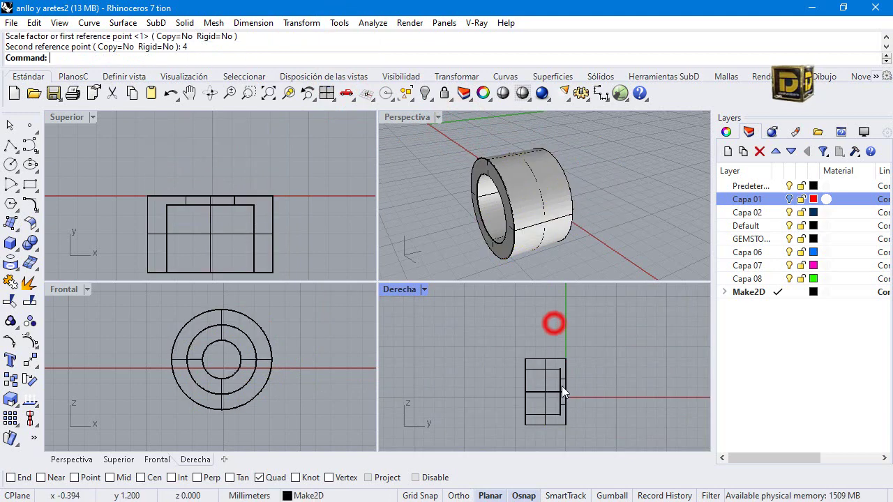
{"action": "right_click_drag", "start_coordinate": [544, 258], "coordinate": [522, 203]}
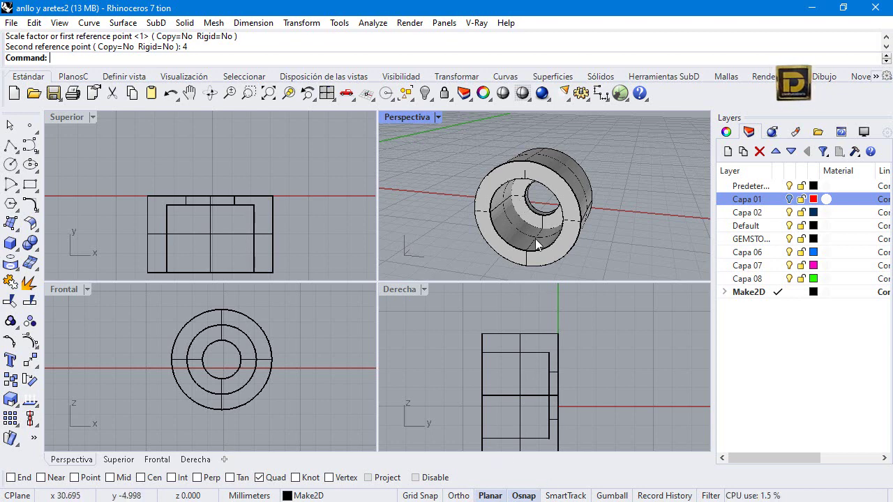
Show the Capa 01 layer that holds the gemstone and change its layer colour to blue
{"action": "left_click", "coordinate": [791, 198]}
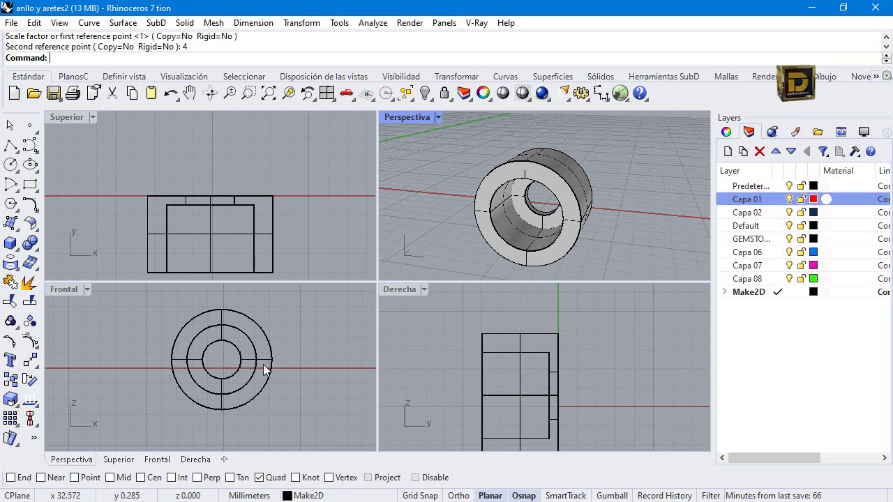
{"action": "scroll", "coordinate": [237, 357], "scroll_direction": "down", "scroll_amount": 10}
{"action": "scroll", "coordinate": [298, 358], "scroll_direction": "up", "scroll_amount": 5}
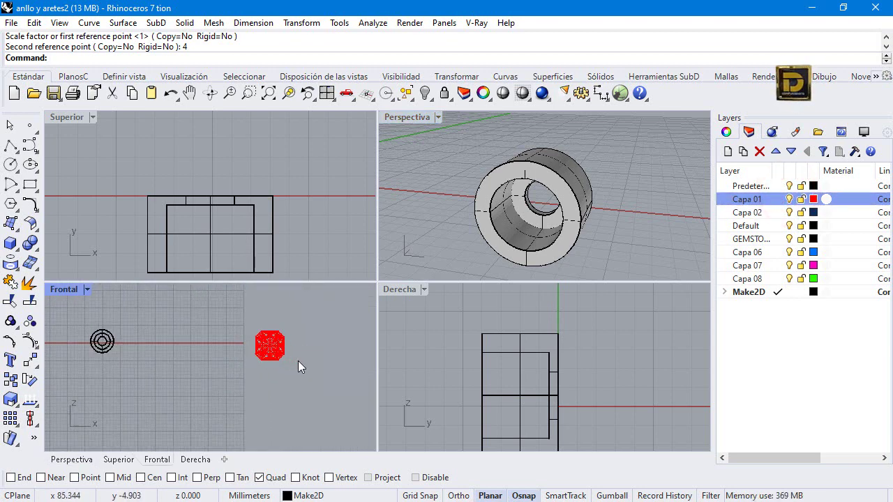
{"action": "left_click", "coordinate": [813, 200]}
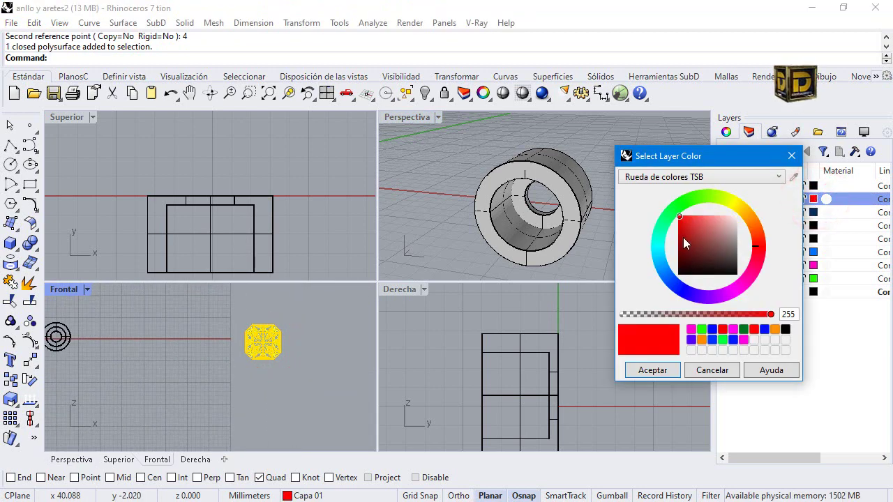
{"action": "left_click", "coordinate": [672, 286]}
{"action": "left_click", "coordinate": [659, 367]}
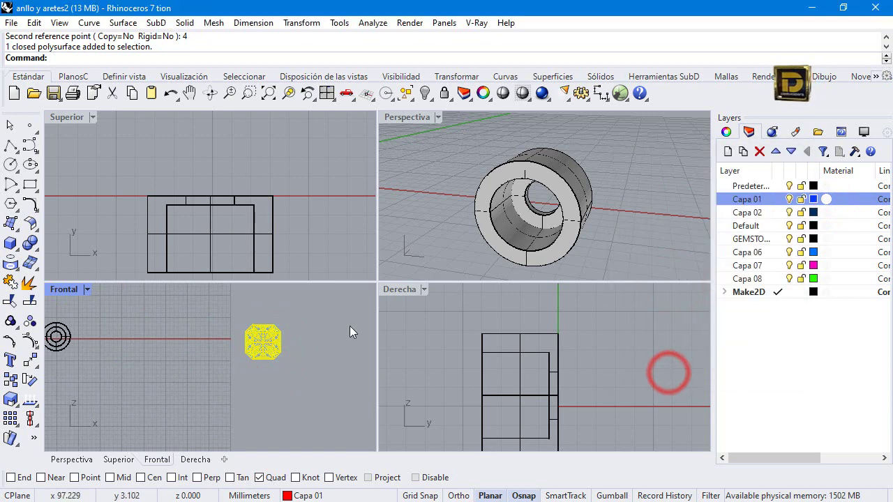
Move the gemstone over the tube in the Frontal view and bring it just in front of the tube's open end in the Derecha view
{"action": "left_click", "coordinate": [311, 342]}
{"action": "scroll", "coordinate": [310, 341], "scroll_direction": "down", "scroll_amount": 3}
{"action": "scroll", "coordinate": [299, 348], "scroll_direction": "up", "scroll_amount": 3}
{"action": "left_click_drag", "start_coordinate": [300, 349], "coordinate": [94, 334]}
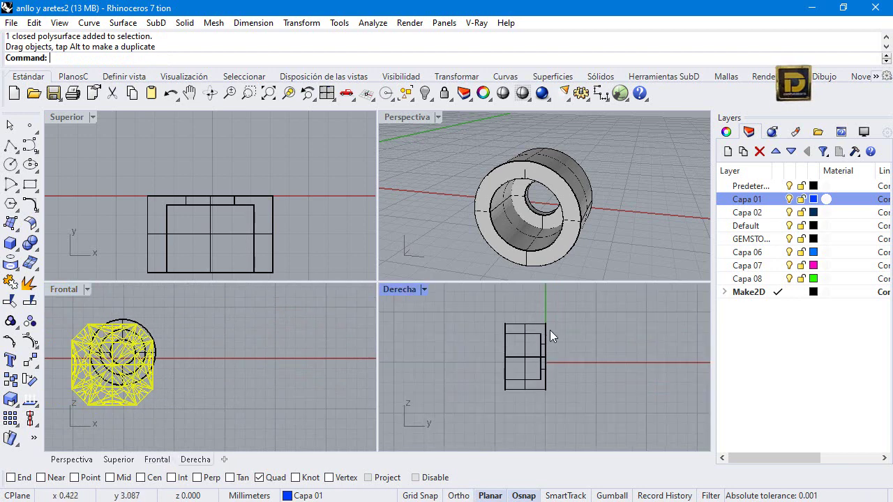
{"action": "scroll", "coordinate": [550, 330], "scroll_direction": "down", "scroll_amount": 3}
{"action": "scroll", "coordinate": [514, 359], "scroll_direction": "up", "scroll_amount": 3}
{"action": "left_click_drag", "start_coordinate": [486, 340], "coordinate": [618, 341], "text": "shift"}
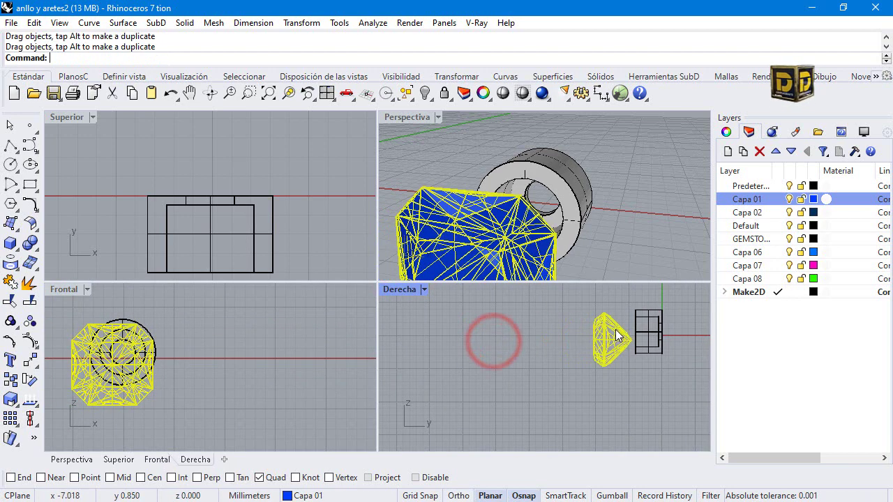
Move the gemstone from its pointed tip to the centre of the tube's open end, using End and Cen object snaps
{"action": "scroll", "coordinate": [632, 345], "scroll_direction": "up", "scroll_amount": 2}
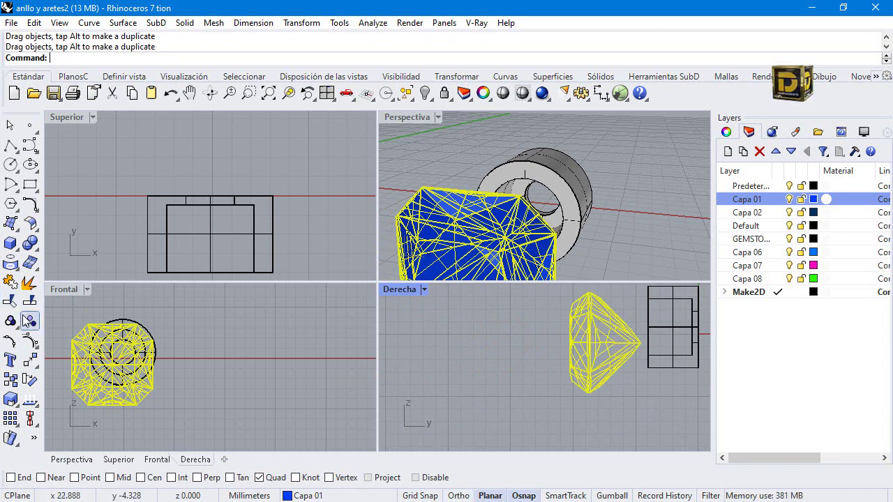
{"action": "left_click", "coordinate": [32, 358]}
{"action": "left_click", "coordinate": [23, 478]}
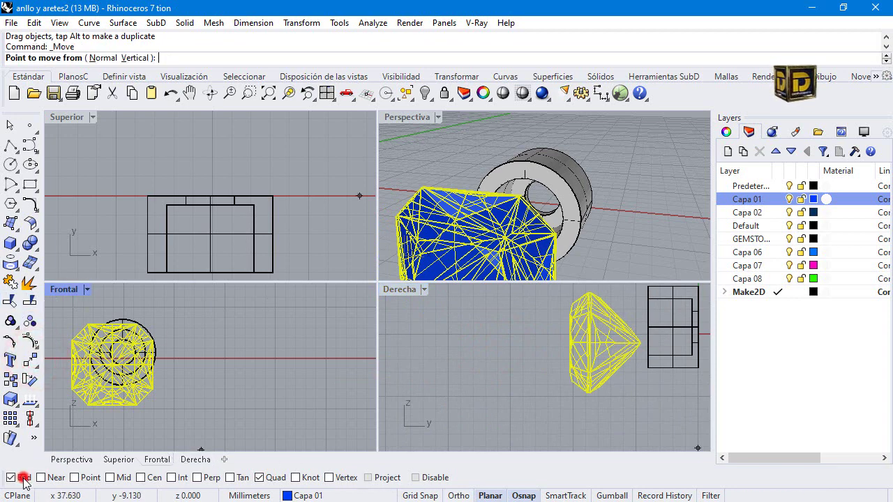
{"action": "left_click", "coordinate": [641, 343]}
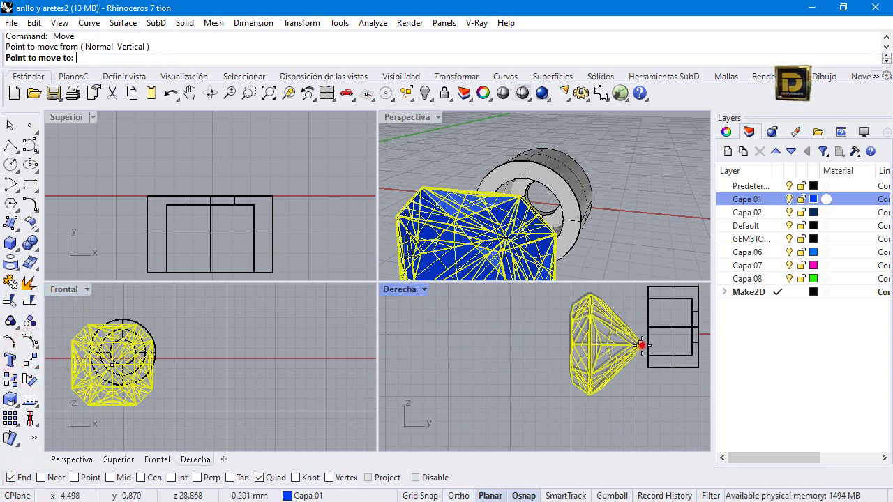
{"action": "left_click", "coordinate": [150, 478]}
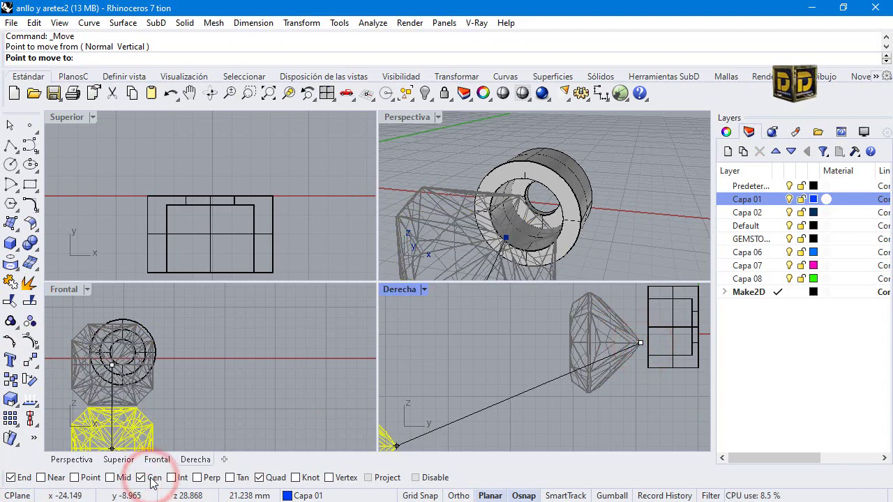
{"action": "right_click", "coordinate": [150, 479]}
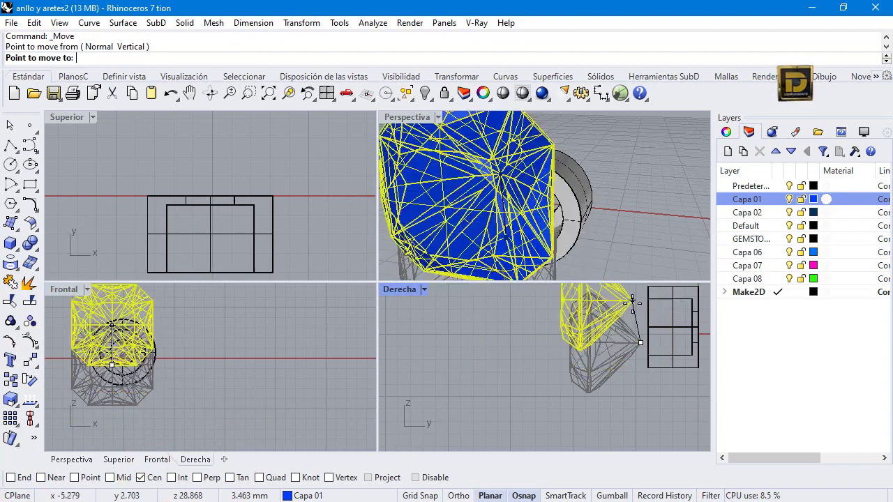
{"action": "left_click", "coordinate": [640, 328]}
Slide the gemstone straight into the tube in the Derecha view until its tip is about halfway along the tube
{"action": "scroll", "coordinate": [641, 329], "scroll_direction": "down", "scroll_amount": 4}
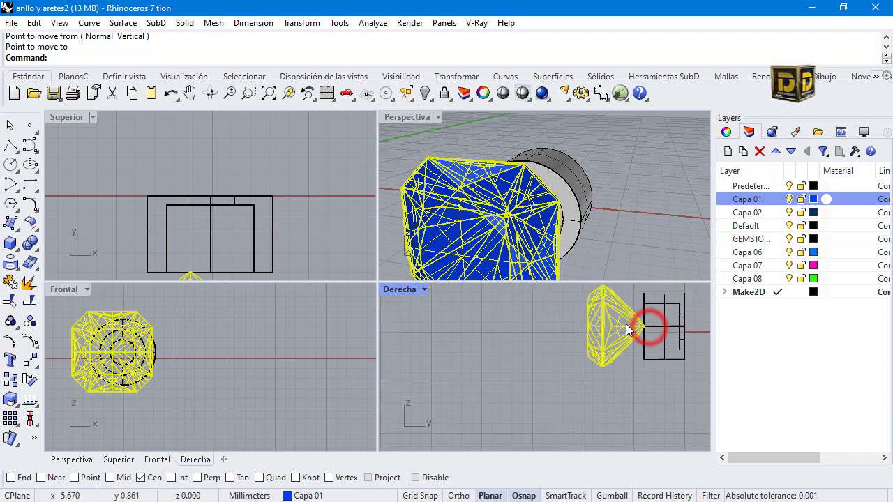
{"action": "scroll", "coordinate": [641, 328], "scroll_direction": "up", "scroll_amount": 5}
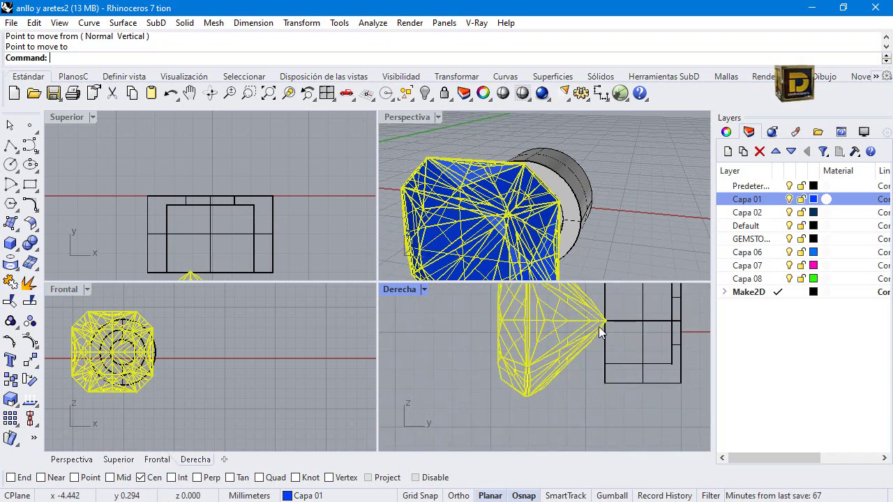
{"action": "scroll", "coordinate": [598, 331], "scroll_direction": "down", "scroll_amount": 3}
{"action": "left_click_drag", "start_coordinate": [579, 359], "coordinate": [598, 362], "text": "shift"}
{"action": "left_click", "coordinate": [461, 325]}
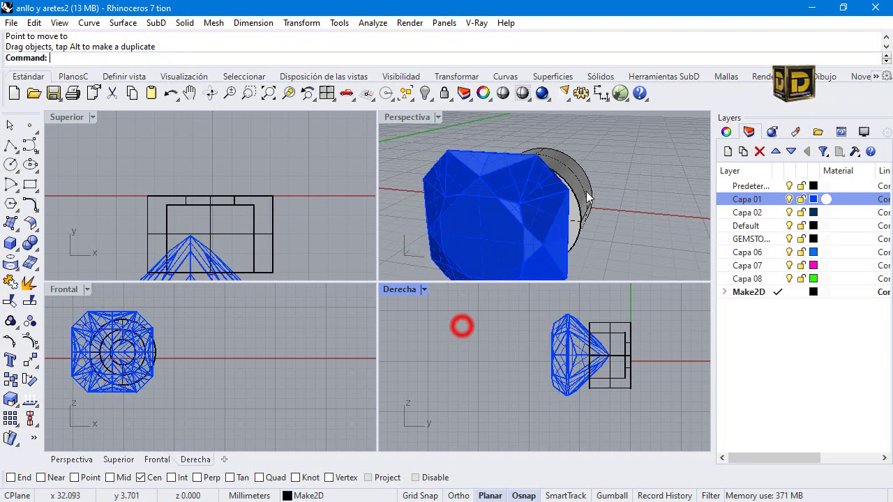
Disable object snaps and shift the gemstone slightly deeper into the tube, aligned with the tube's axis in the Derecha view
{"action": "right_click_drag", "start_coordinate": [558, 167], "coordinate": [508, 158]}
{"action": "left_click", "coordinate": [574, 366]}
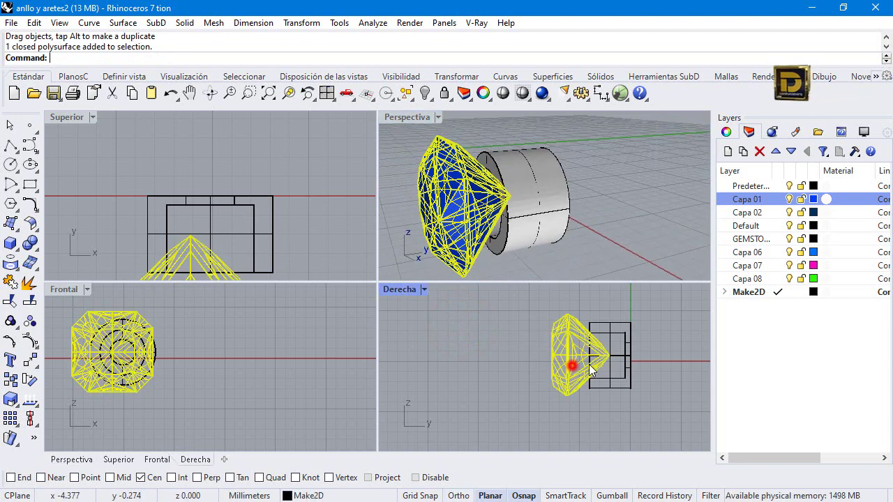
{"action": "left_click_drag", "start_coordinate": [558, 366], "coordinate": [560, 346]}
{"action": "key", "text": "ctrl+z"}
{"action": "left_click", "coordinate": [435, 478]}
{"action": "left_click", "coordinate": [472, 346]}
Move the gemstone sideways in the Superior view so its tip lines up with the tube's centre axis
{"action": "scroll", "coordinate": [482, 180], "scroll_direction": "down", "scroll_amount": 5}
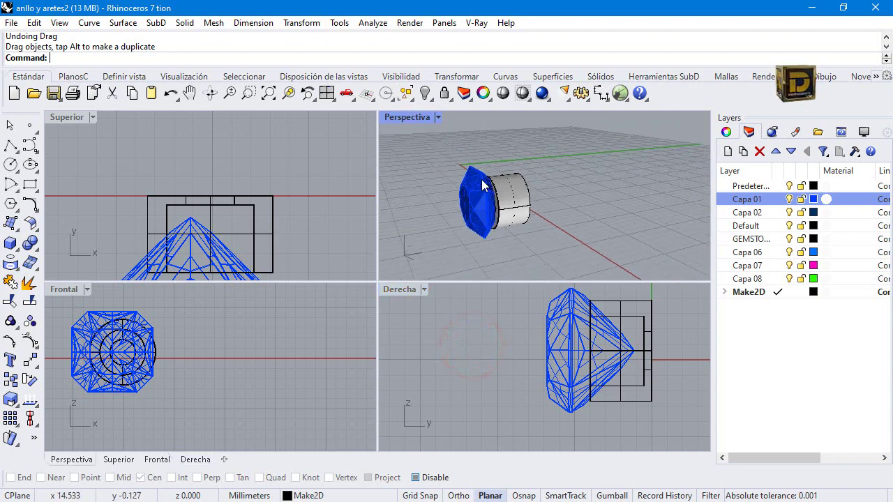
{"action": "right_click_drag", "start_coordinate": [462, 177], "coordinate": [634, 189]}
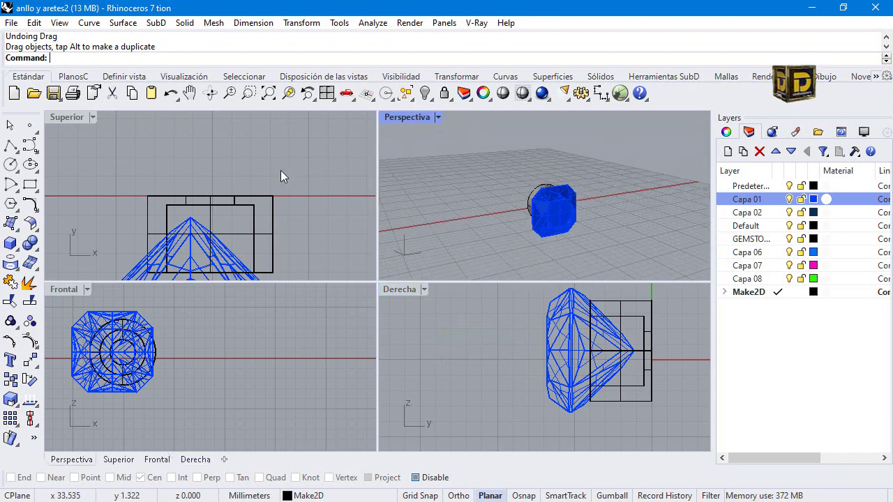
{"action": "left_click", "coordinate": [189, 232]}
{"action": "scroll", "coordinate": [188, 230], "scroll_direction": "up", "scroll_amount": 3}
{"action": "left_click_drag", "start_coordinate": [189, 219], "coordinate": [218, 222], "text": "shift"}
{"action": "left_click", "coordinate": [471, 227]}
{"action": "right_click_drag", "start_coordinate": [488, 204], "coordinate": [501, 186]}
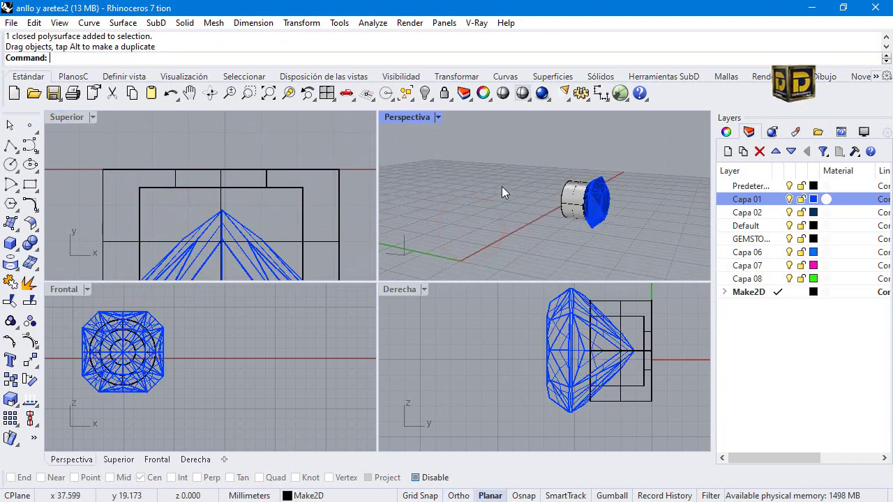
Make Predeterminado the current layer and purge the unused layers from the file
{"action": "left_click", "coordinate": [778, 186]}
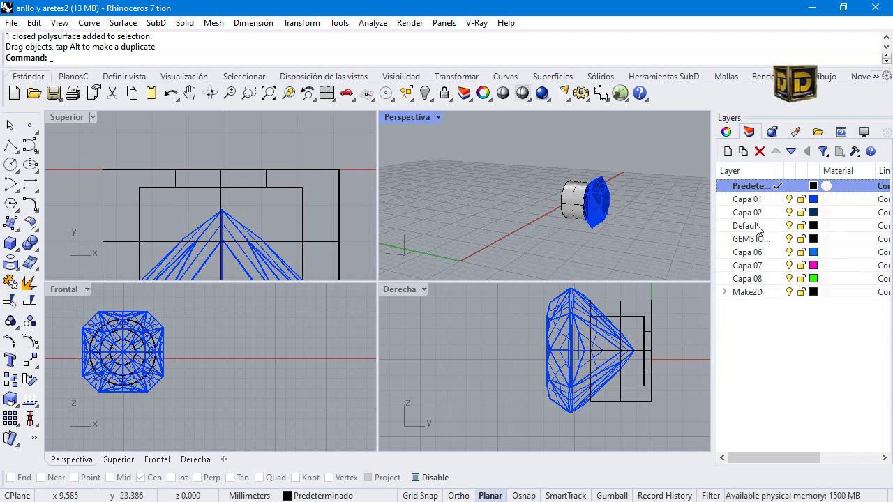
{"action": "type", "text": "_Purge"}
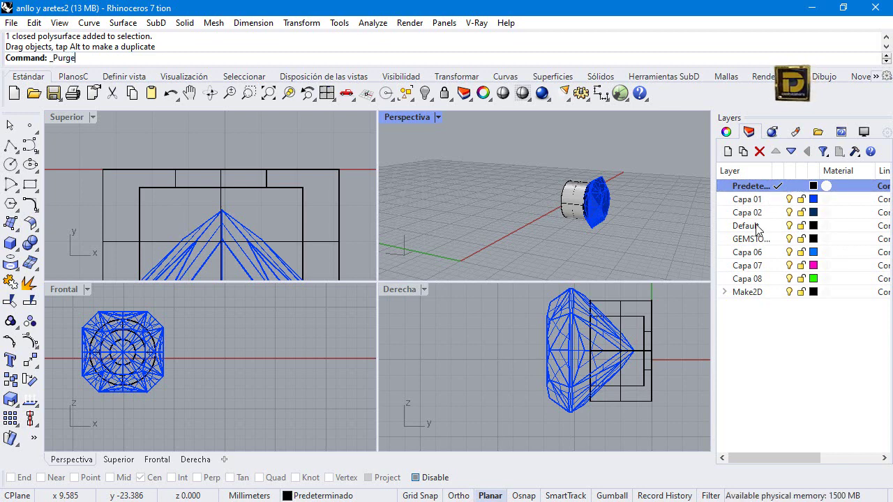
{"action": "key", "text": "Return"}
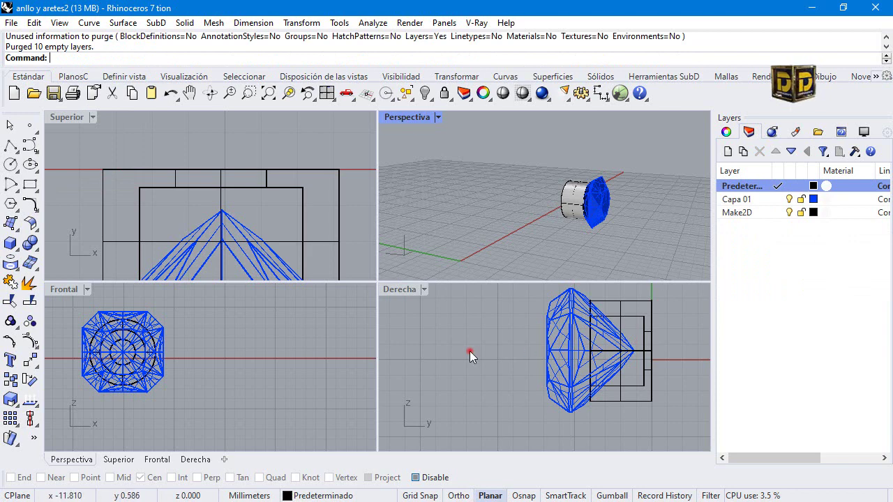
{"action": "left_click", "coordinate": [469, 351]}
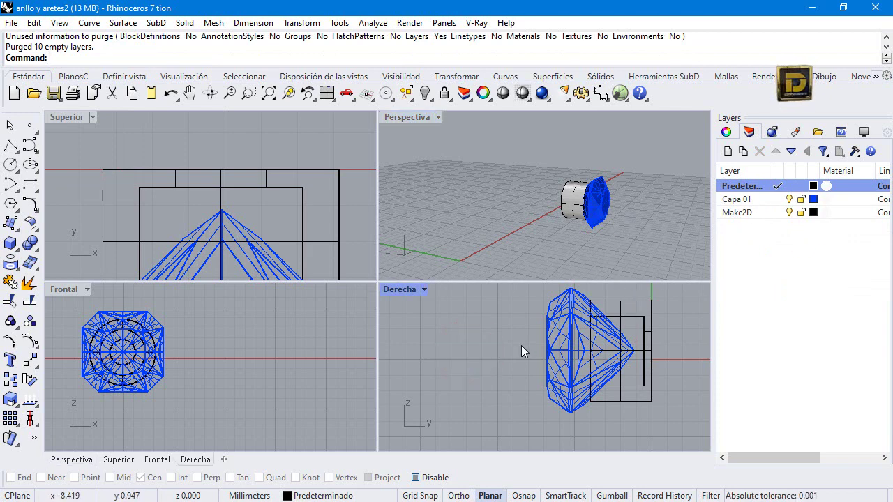
{"action": "left_click", "coordinate": [27, 146]}
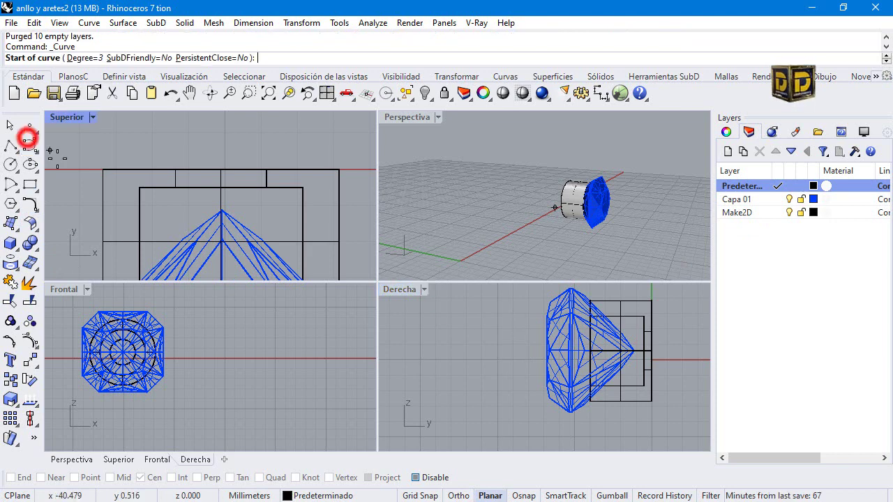
{"action": "left_click", "coordinate": [426, 477]}
{"action": "scroll", "coordinate": [551, 349], "scroll_direction": "down", "scroll_amount": 3}
{"action": "scroll", "coordinate": [538, 376], "scroll_direction": "up", "scroll_amount": 3}
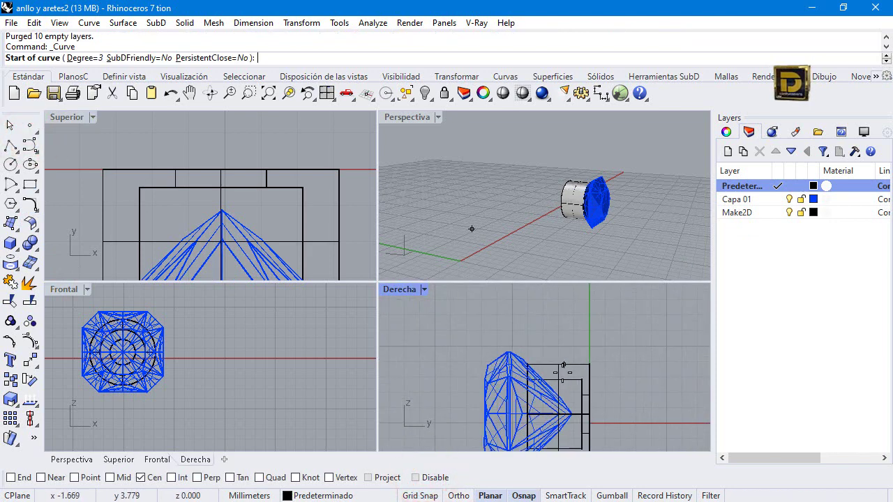
{"action": "left_click", "coordinate": [425, 477]}
{"action": "scroll", "coordinate": [571, 369], "scroll_direction": "up", "scroll_amount": 3}
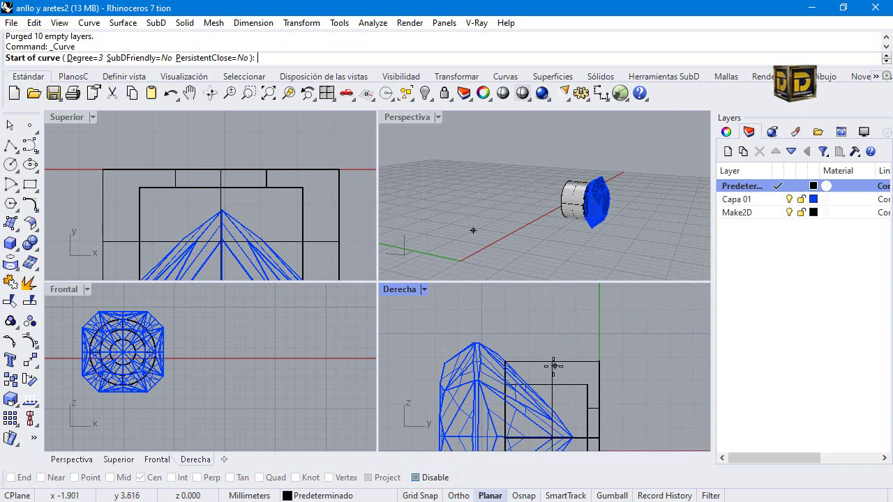
{"action": "left_click", "coordinate": [567, 370]}
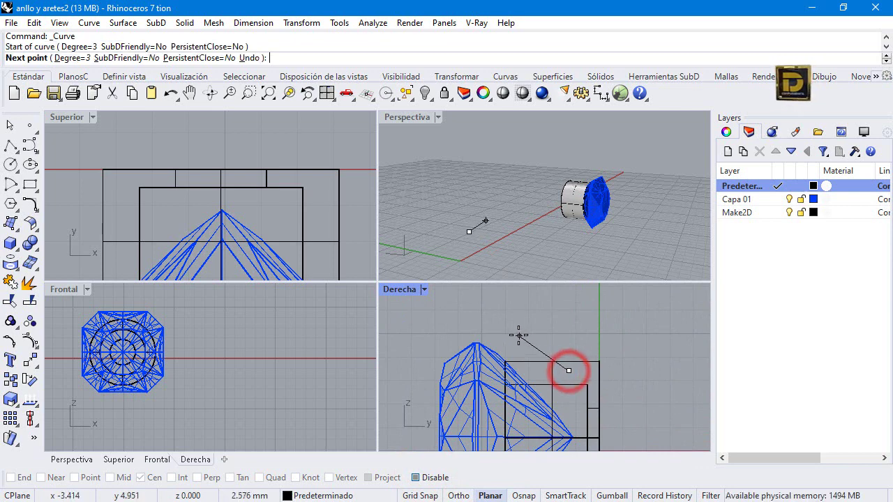
{"action": "left_click", "coordinate": [495, 333]}
{"action": "left_click", "coordinate": [481, 326]}
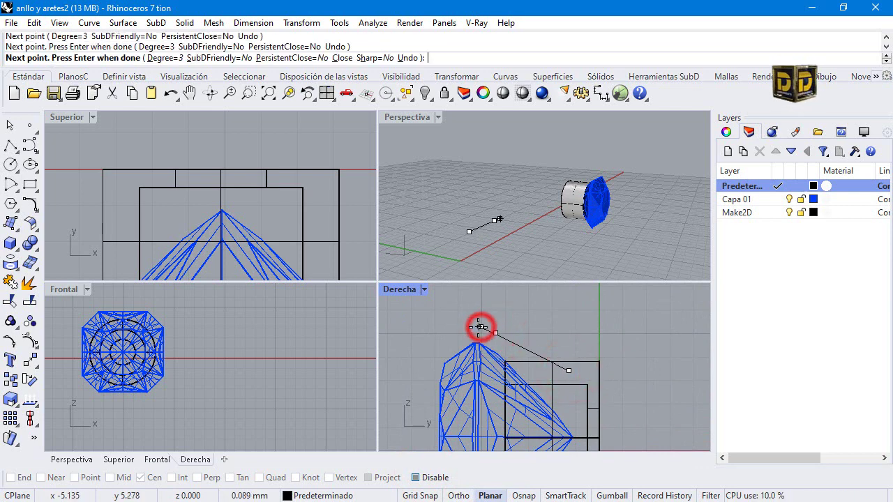
{"action": "left_click", "coordinate": [440, 341]}
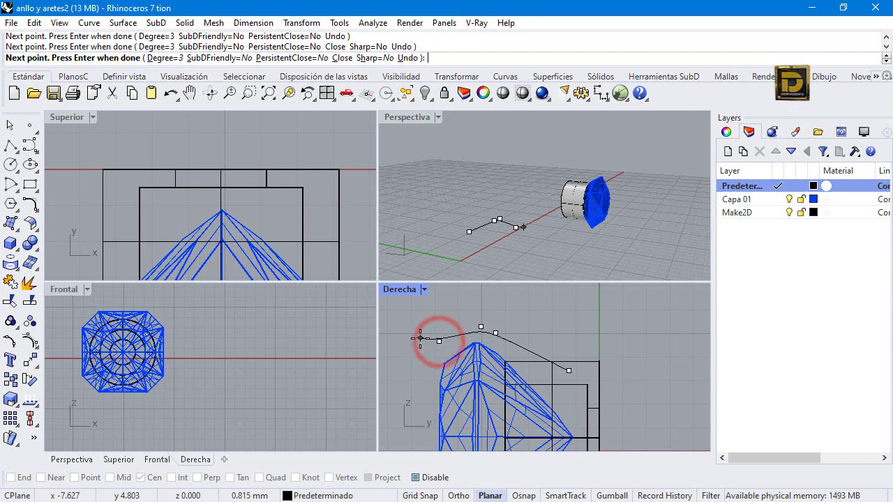
{"action": "left_click", "coordinate": [421, 346]}
{"action": "left_click", "coordinate": [418, 338]}
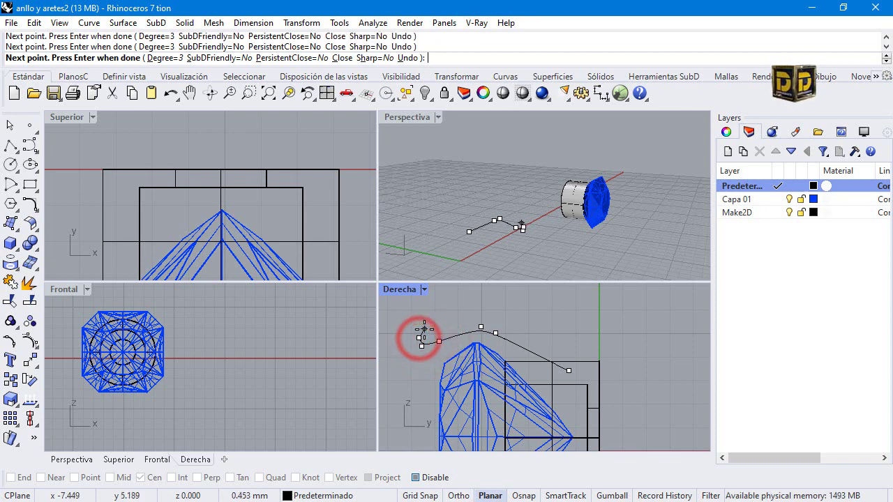
{"action": "left_click", "coordinate": [424, 329]}
{"action": "left_click", "coordinate": [464, 319]}
{"action": "left_click", "coordinate": [484, 316]}
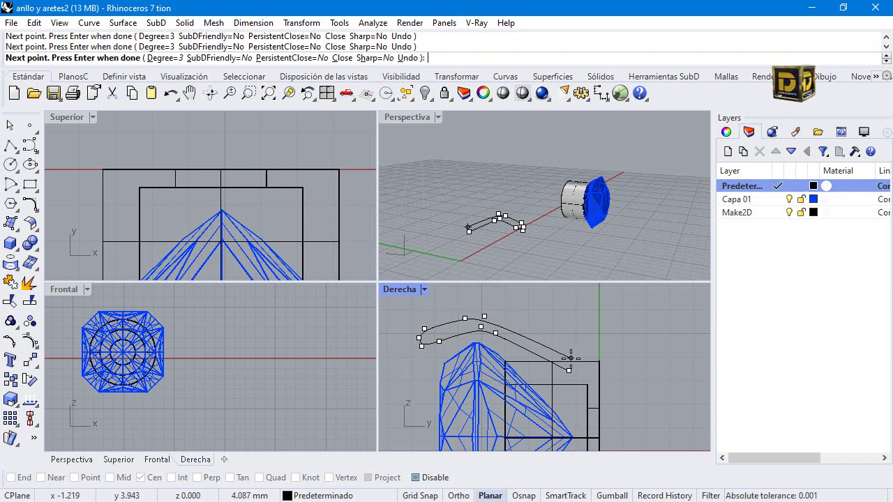
{"action": "key", "text": "Escape"}
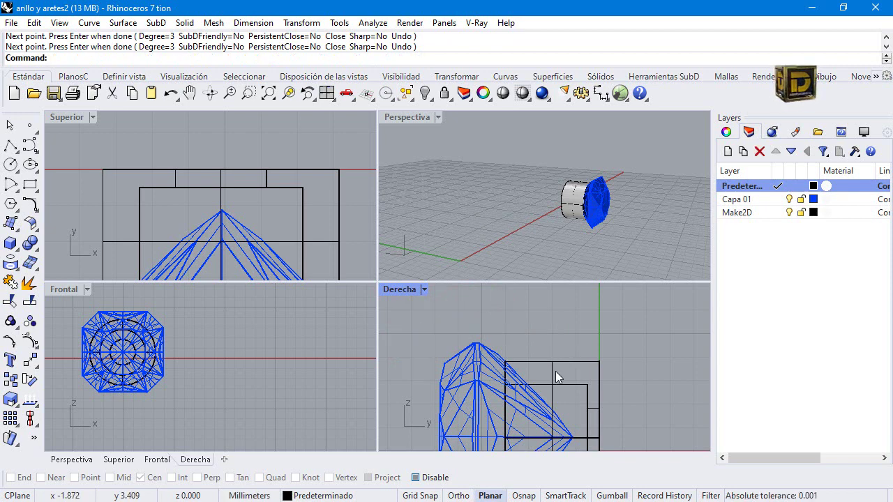
Start a degree-3 control-point curve in the Derecha view, running from inside the tube wall over the gemstone's widest edge and partway down its crown
{"action": "key", "text": "Return"}
{"action": "left_click", "coordinate": [537, 367]}
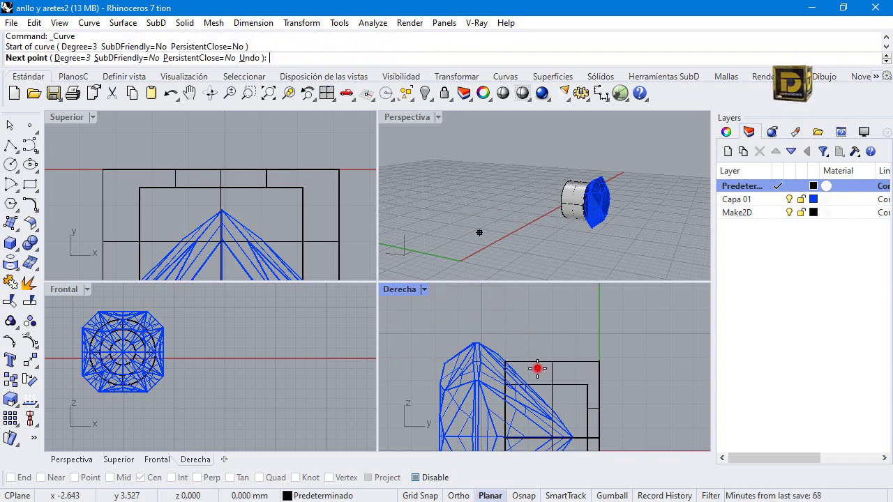
{"action": "left_click", "coordinate": [492, 337]}
{"action": "left_click", "coordinate": [481, 332]}
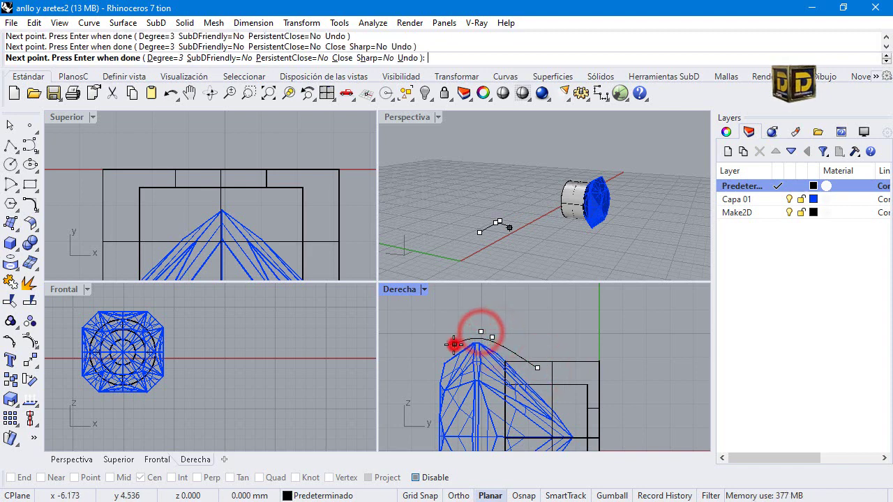
{"action": "left_click", "coordinate": [454, 344]}
{"action": "left_click", "coordinate": [428, 364]}
{"action": "key", "text": "ctrl+z"}
{"action": "key", "text": "ctrl+z"}
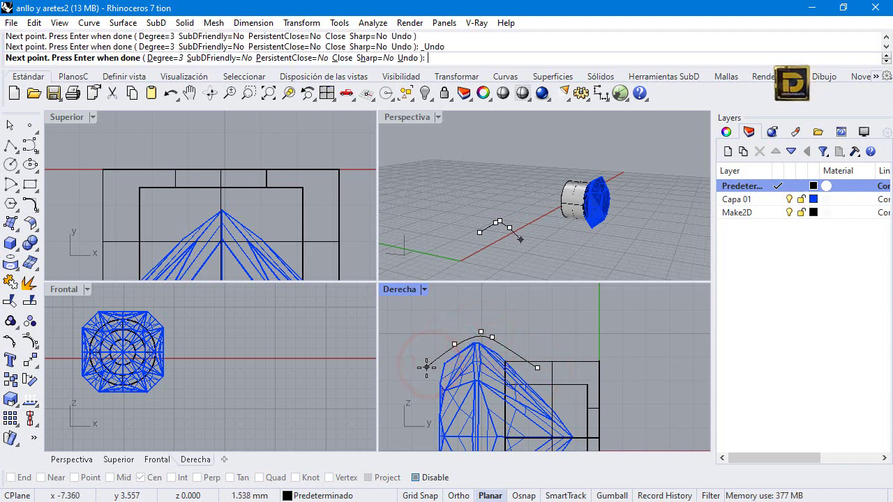
{"action": "scroll", "coordinate": [465, 343], "scroll_direction": "up", "scroll_amount": 2}
{"action": "left_click", "coordinate": [465, 342]}
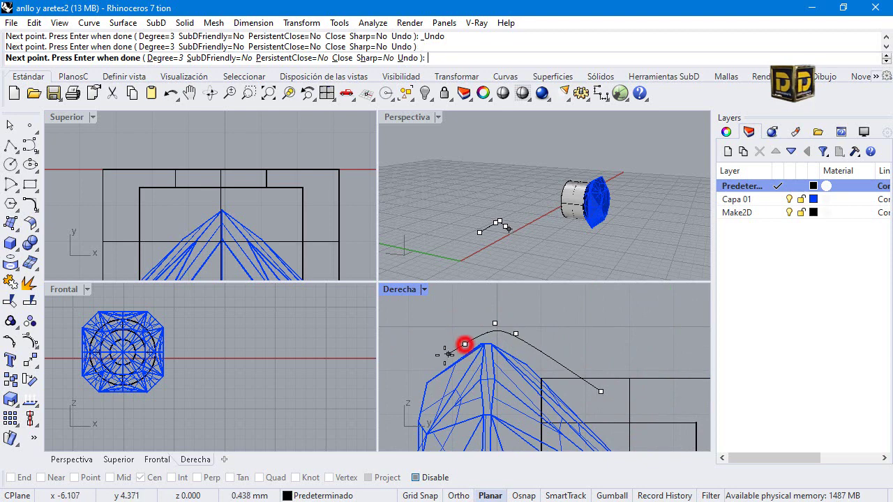
Continue the prong curve around a rounded tip at the gemstone's crown, and back over the widest edge to form the prong's outer side
{"action": "left_click", "coordinate": [427, 372]}
{"action": "left_click", "coordinate": [415, 375]}
{"action": "left_click", "coordinate": [414, 349]}
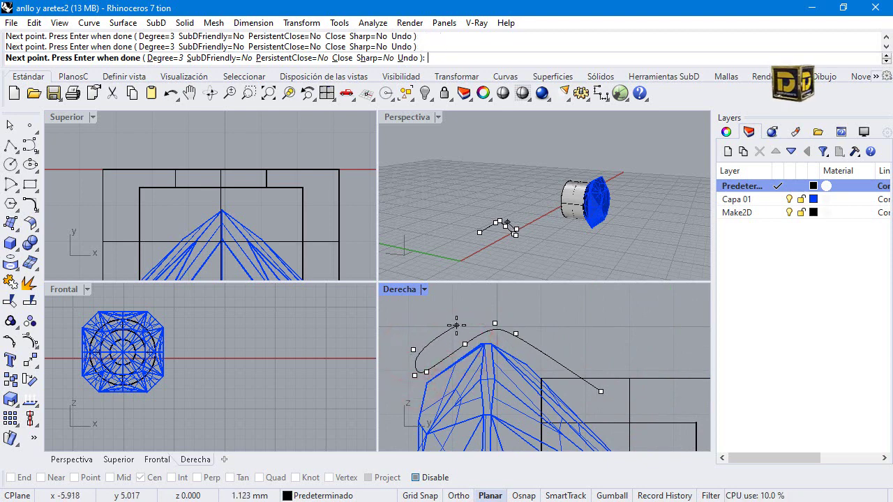
{"action": "left_click", "coordinate": [454, 322]}
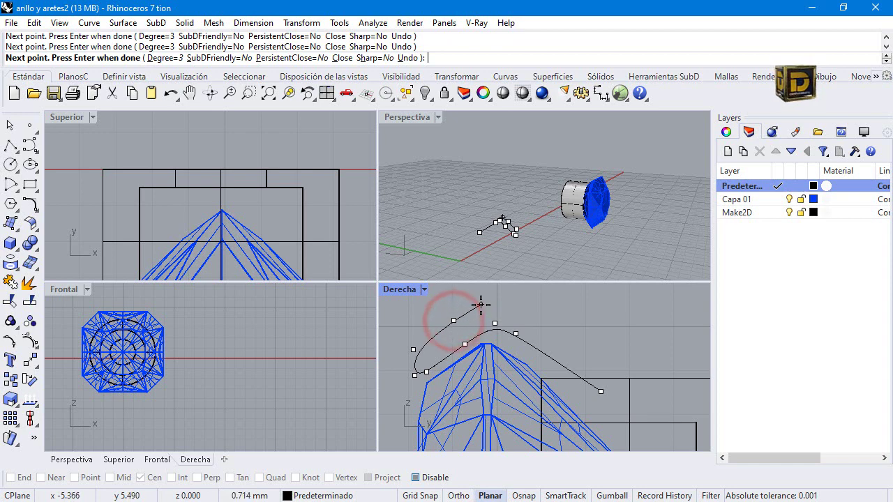
{"action": "left_click", "coordinate": [481, 304]}
{"action": "left_click", "coordinate": [508, 304]}
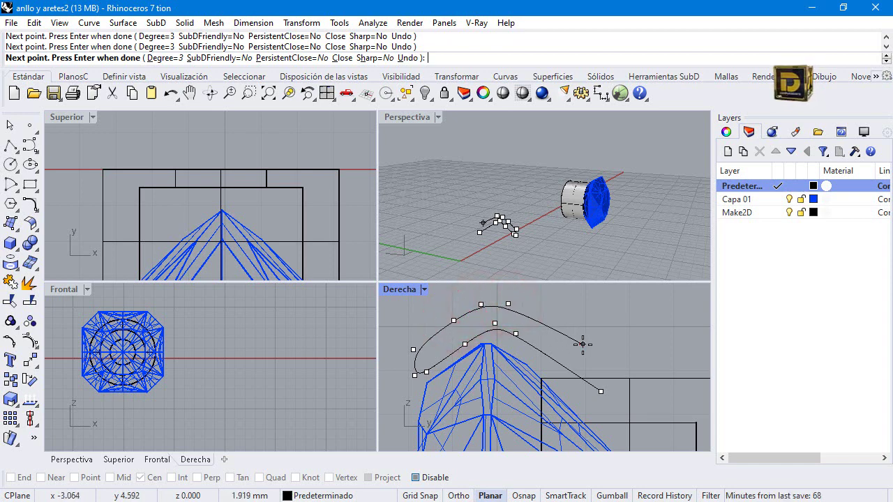
Bring the prong's outer side down around a rounded foot in the tube wall and close the curve at its start point using the End snap
{"action": "left_click", "coordinate": [583, 344]}
{"action": "left_click", "coordinate": [625, 383]}
{"action": "left_click", "coordinate": [628, 396]}
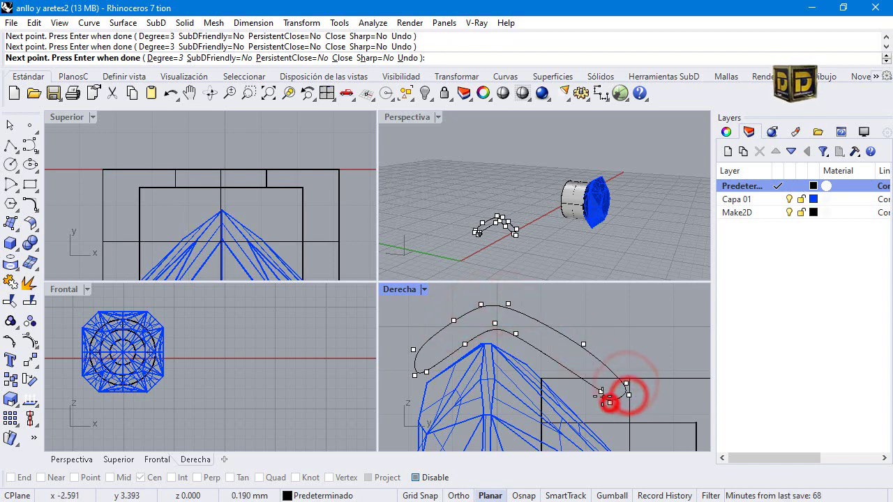
{"action": "left_click", "coordinate": [610, 401]}
{"action": "left_click", "coordinate": [435, 477]}
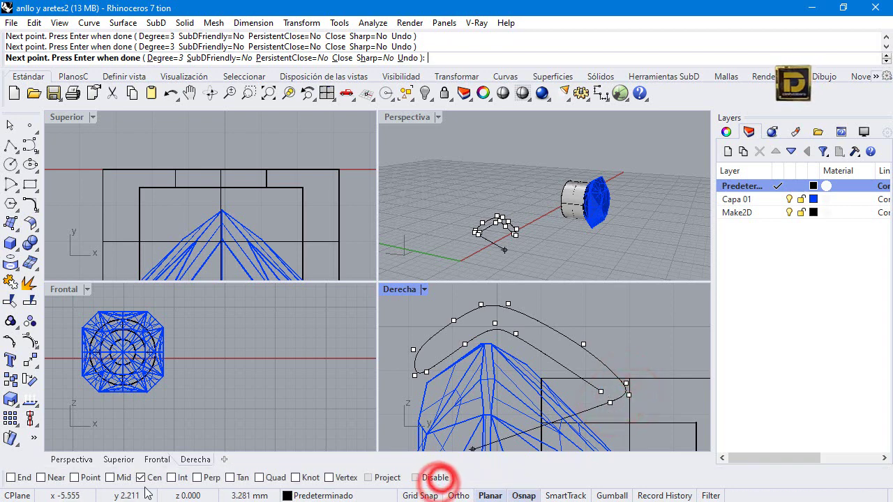
{"action": "left_click", "coordinate": [26, 480]}
{"action": "right_click", "coordinate": [596, 395]}
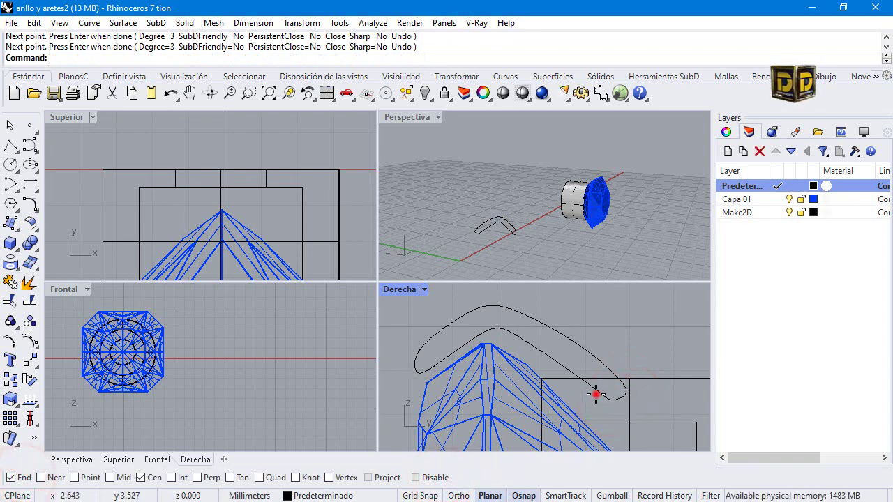
Move the closed prong curve in the Frontal view onto the gemstone's vertical centre line, at its upper edge
{"action": "left_click", "coordinate": [603, 398]}
{"action": "scroll", "coordinate": [597, 355], "scroll_direction": "down", "scroll_amount": 5}
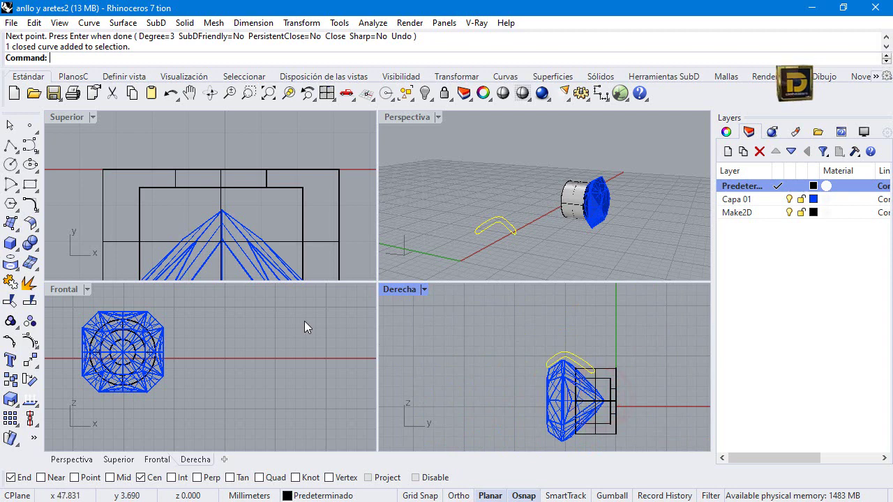
{"action": "scroll", "coordinate": [202, 369], "scroll_direction": "down", "scroll_amount": 5}
{"action": "scroll", "coordinate": [84, 359], "scroll_direction": "up", "scroll_amount": 2}
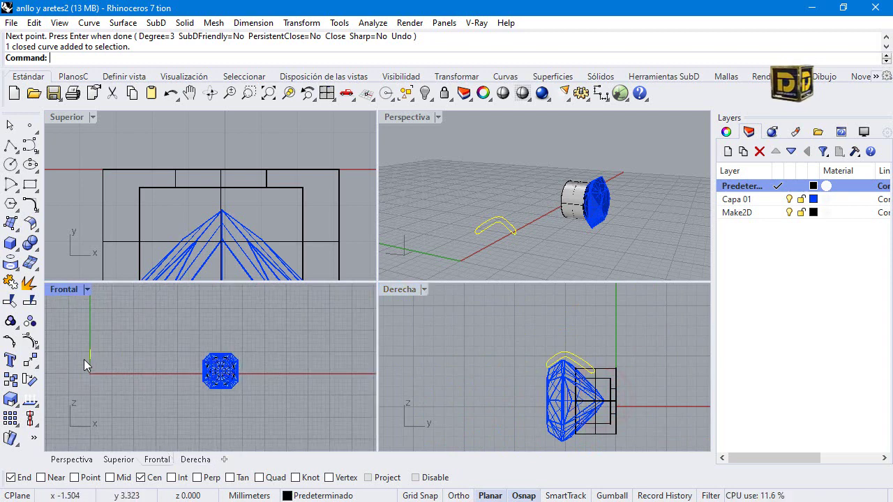
{"action": "scroll", "coordinate": [93, 359], "scroll_direction": "up", "scroll_amount": 3}
{"action": "left_click_drag", "start_coordinate": [90, 355], "coordinate": [335, 326]}
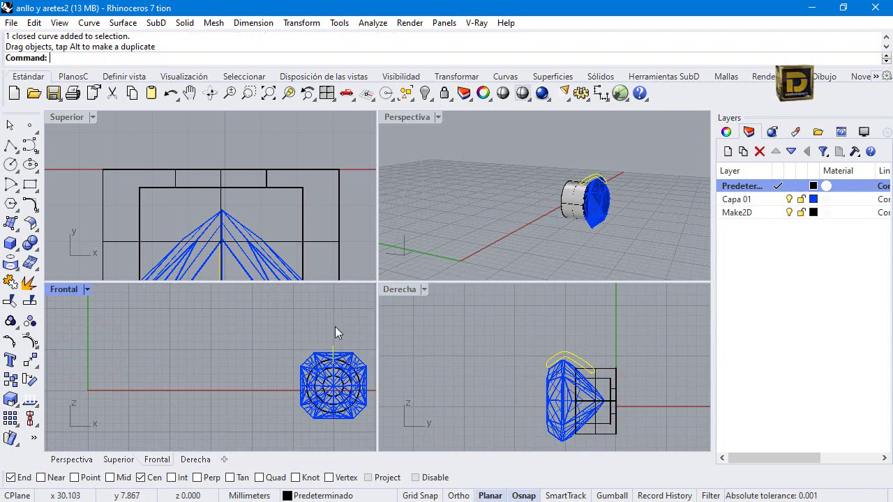
Extrude the prong curve as a solid to both sides with a distance of 0.4 mm
{"action": "left_click", "coordinate": [12, 248]}
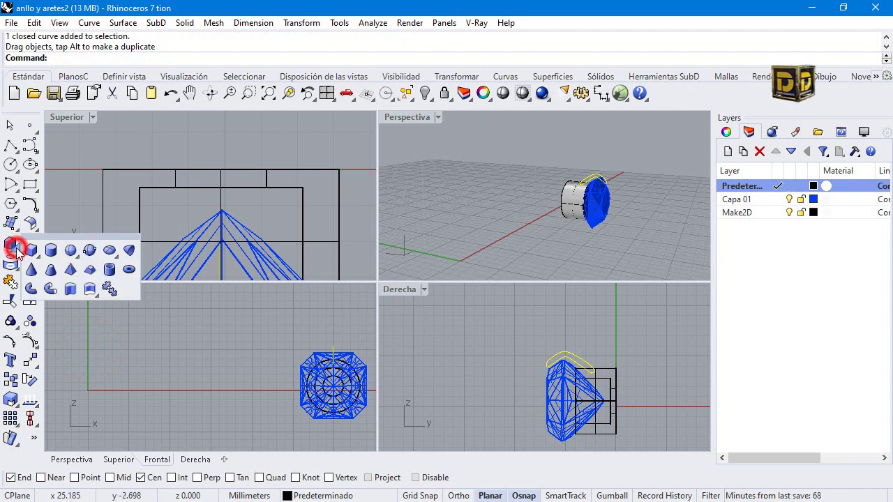
{"action": "left_click", "coordinate": [72, 289]}
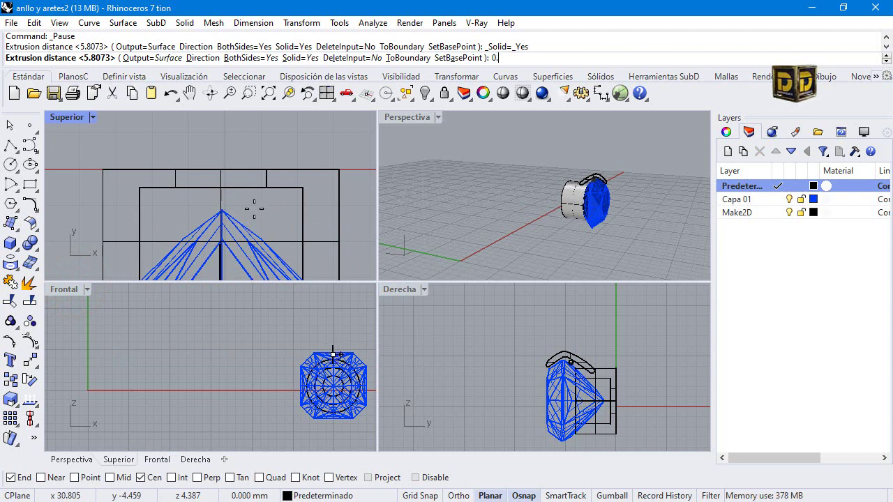
{"action": "type", "text": "0.4"}
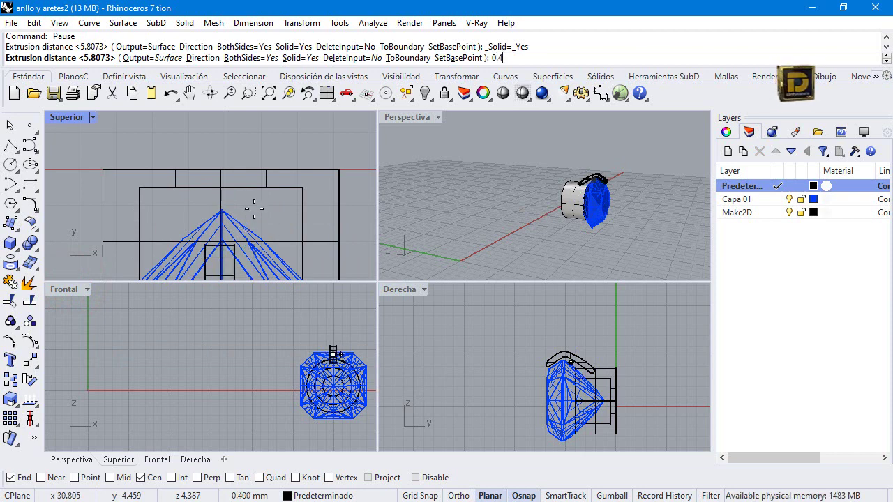
{"action": "key", "text": "Return"}
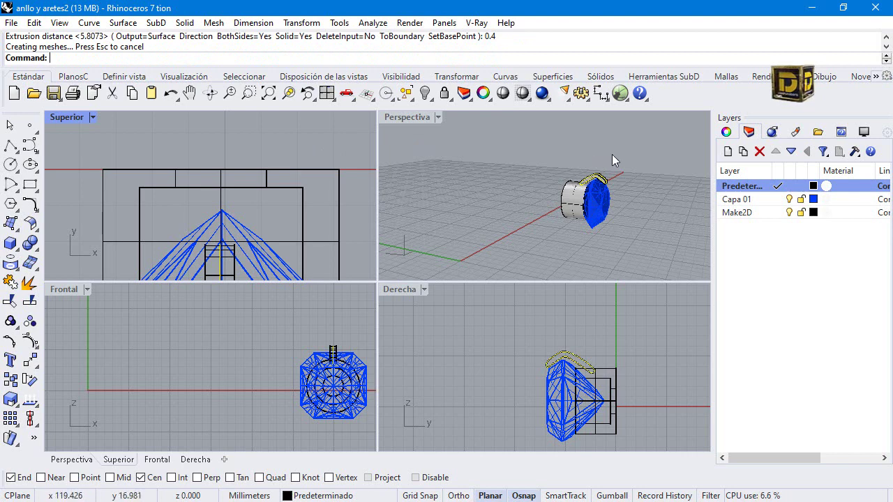
Polar-array the extruded prong around the tube's centre in the Frontal view with 6 items over 360 degrees, restore the four-view layout and clear the selection
{"action": "right_click_drag", "start_coordinate": [612, 155], "coordinate": [525, 203]}
{"action": "scroll", "coordinate": [525, 204], "scroll_direction": "up", "scroll_amount": 3}
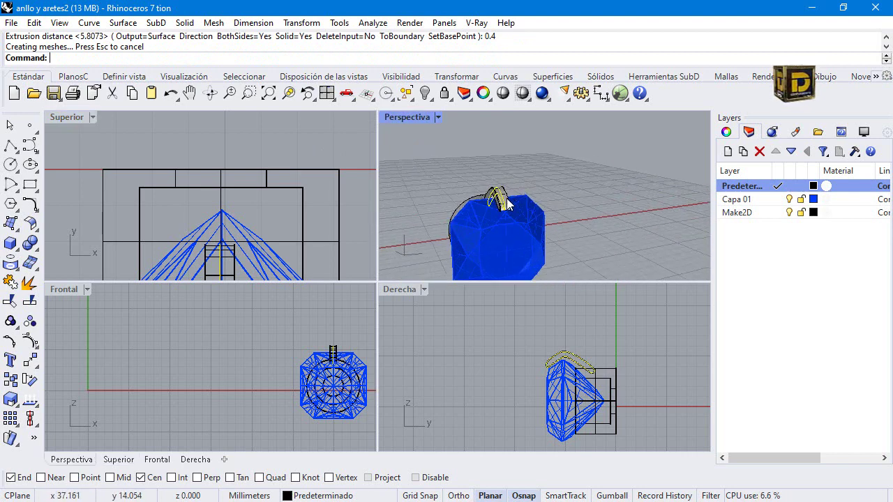
{"action": "left_click", "coordinate": [497, 200]}
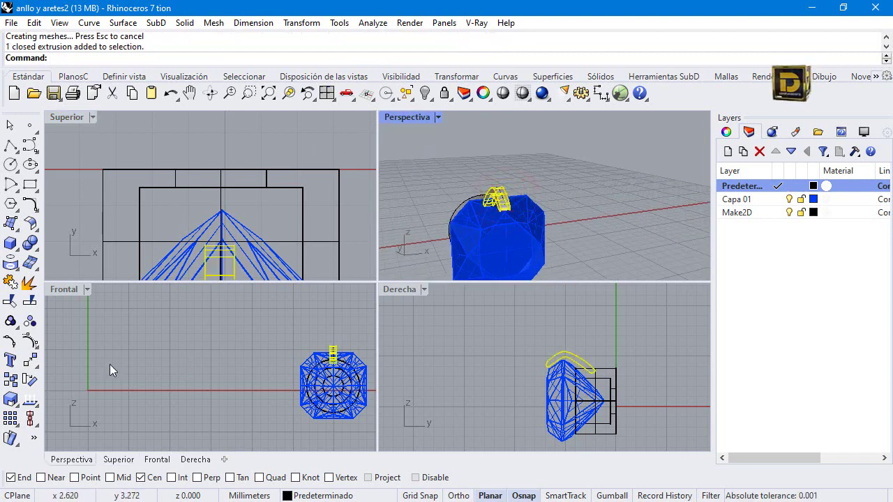
{"action": "double_click", "coordinate": [61, 289]}
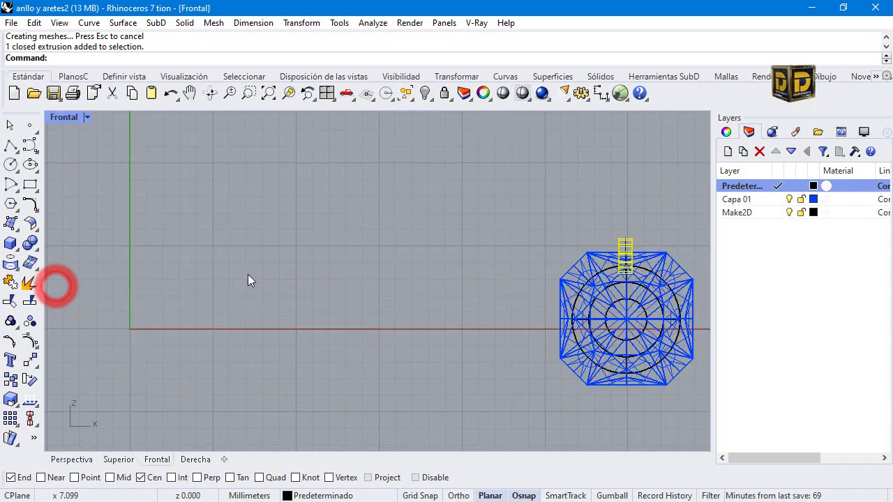
{"action": "left_click", "coordinate": [31, 364]}
{"action": "left_click", "coordinate": [32, 364]}
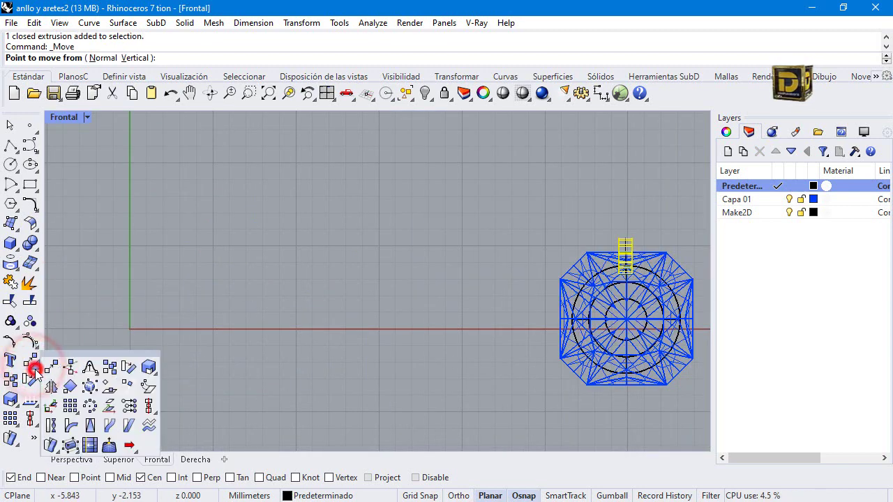
{"action": "left_click", "coordinate": [89, 404]}
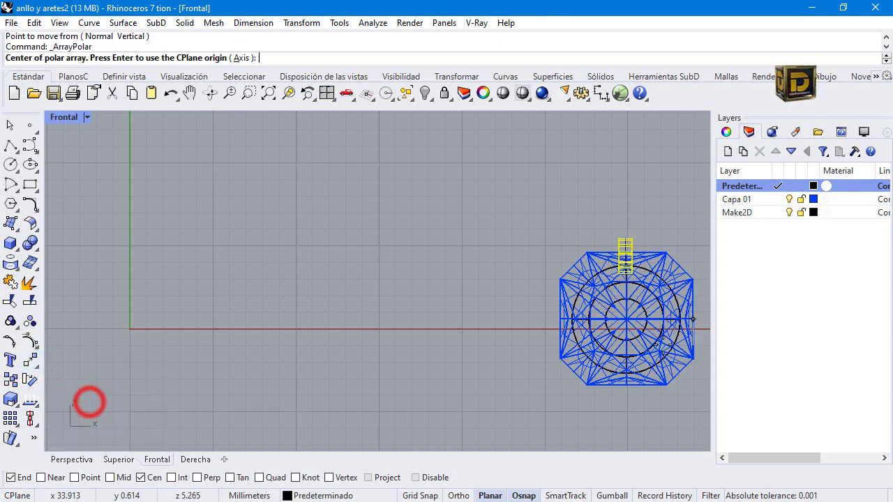
{"action": "left_click", "coordinate": [627, 320]}
{"action": "type", "text": "6"}
{"action": "key", "text": "Return"}
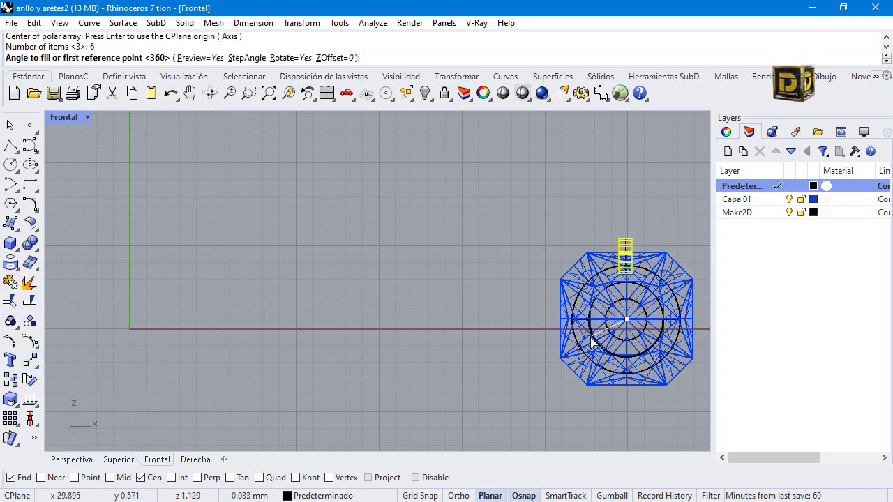
{"action": "key", "text": "Return"}
{"action": "key", "text": "Return"}
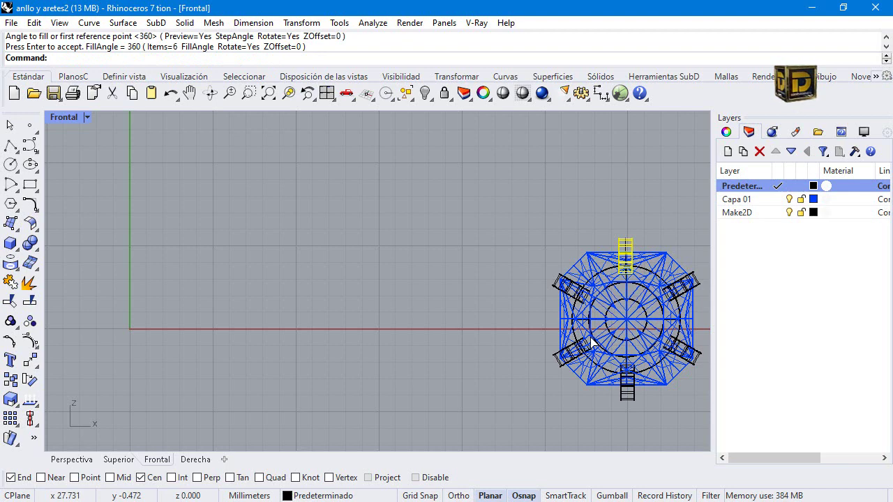
{"action": "double_click", "coordinate": [69, 118]}
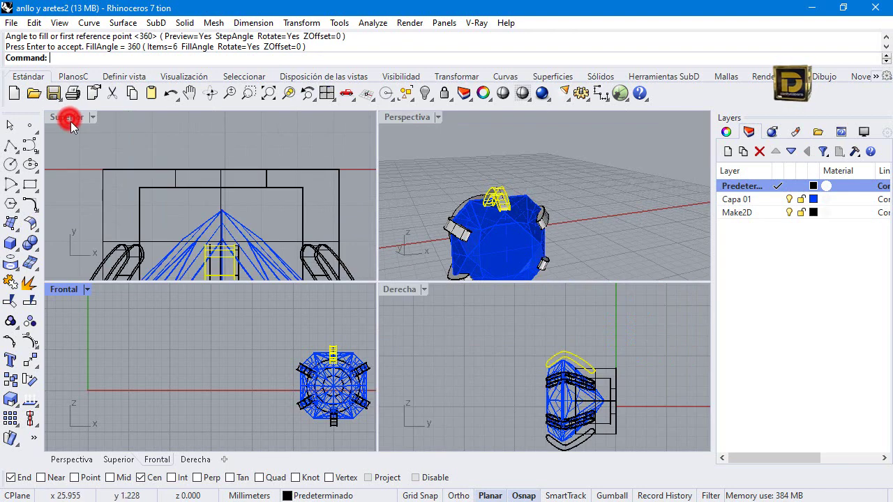
{"action": "left_click", "coordinate": [510, 154]}
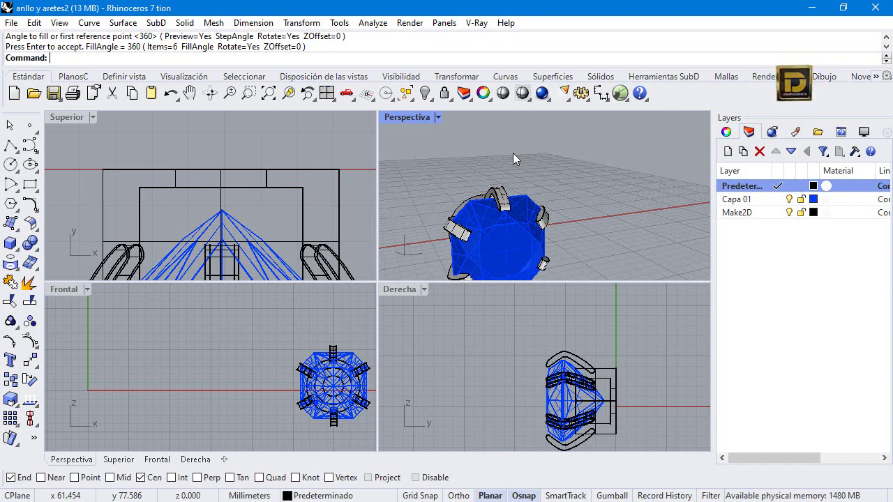
{"action": "scroll", "coordinate": [623, 377], "scroll_direction": "up", "scroll_amount": 2}
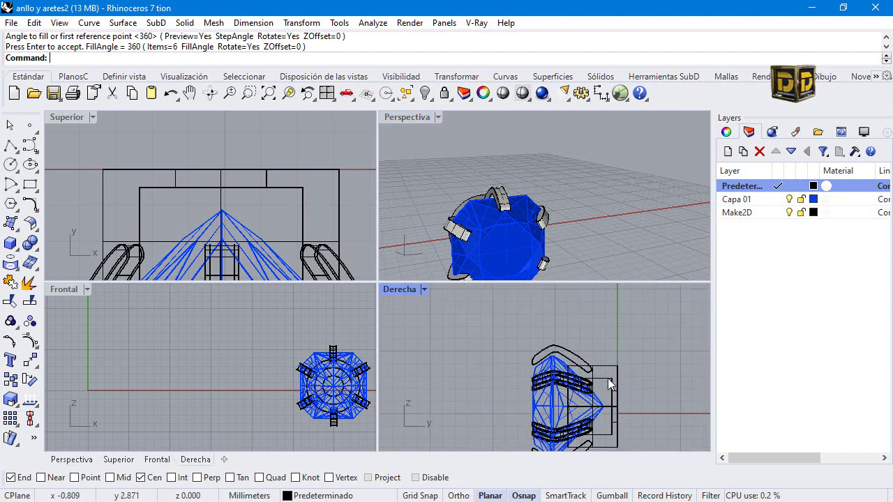
{"action": "key", "text": "Return"}
{"action": "right_click_drag", "start_coordinate": [528, 272], "coordinate": [463, 196]}
{"action": "scroll", "coordinate": [248, 190], "scroll_direction": "down", "scroll_amount": 5}
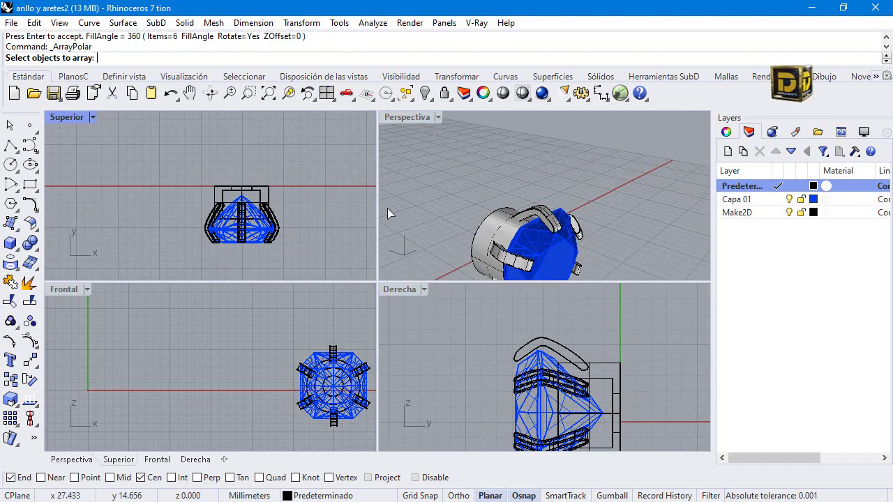
{"action": "scroll", "coordinate": [495, 220], "scroll_direction": "up", "scroll_amount": 2}
With object snaps disabled, draw a centred 0.8 by 3 mm rectangle on the gemstone's vertical centre line in the Superior view
{"action": "left_click", "coordinate": [30, 184]}
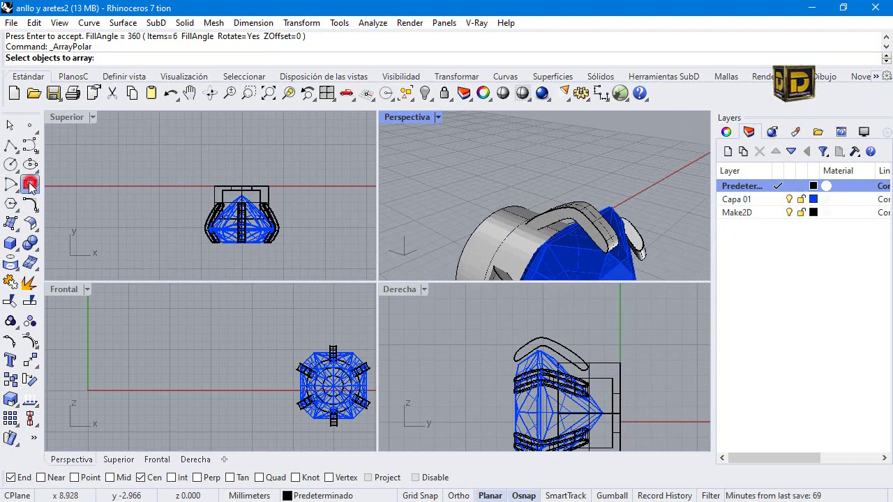
{"action": "scroll", "coordinate": [293, 237], "scroll_direction": "up", "scroll_amount": 3}
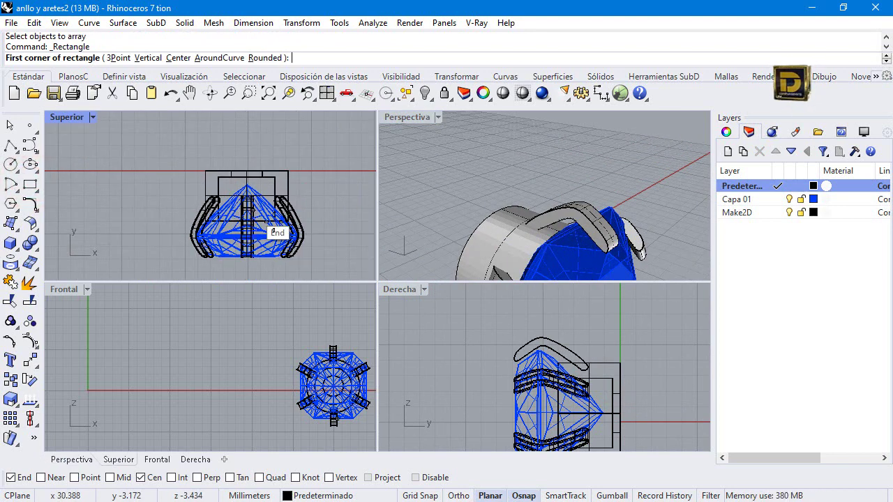
{"action": "left_click", "coordinate": [416, 477]}
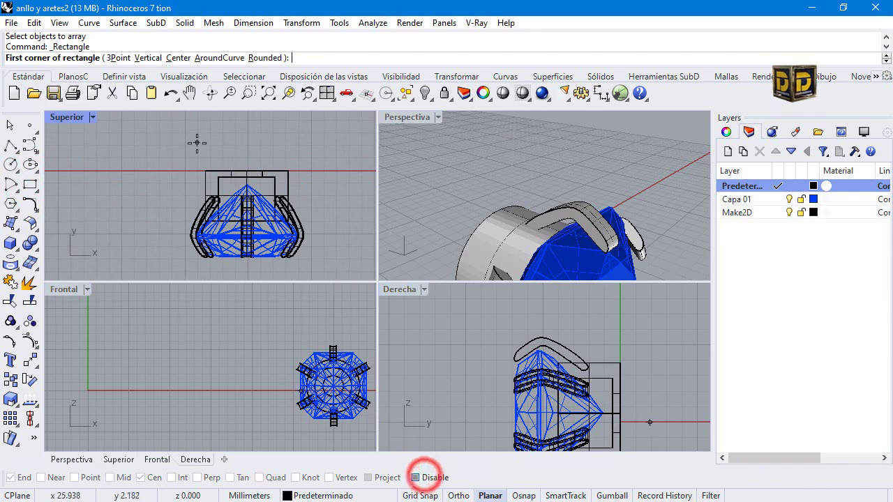
{"action": "scroll", "coordinate": [231, 183], "scroll_direction": "up", "scroll_amount": 3}
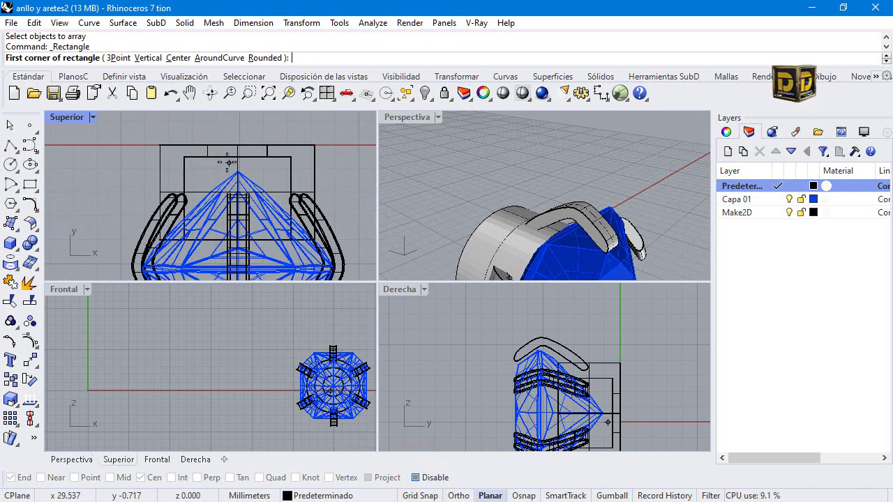
{"action": "left_click", "coordinate": [30, 185]}
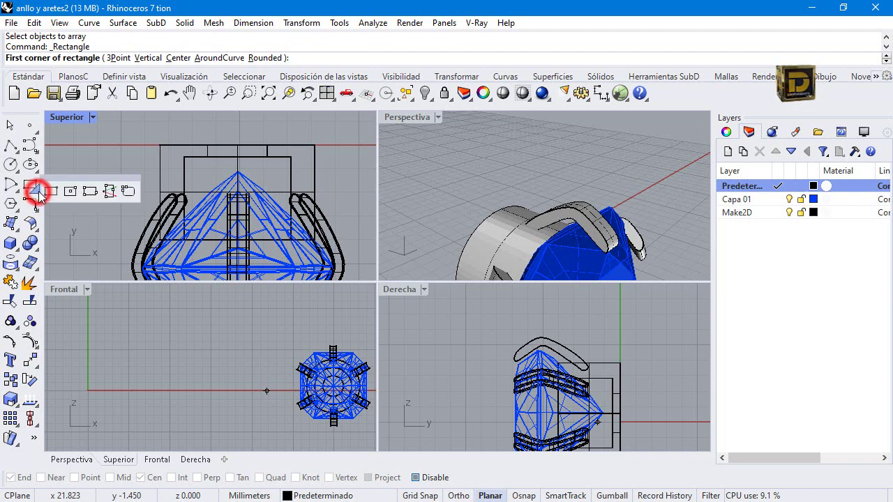
{"action": "left_click", "coordinate": [67, 189]}
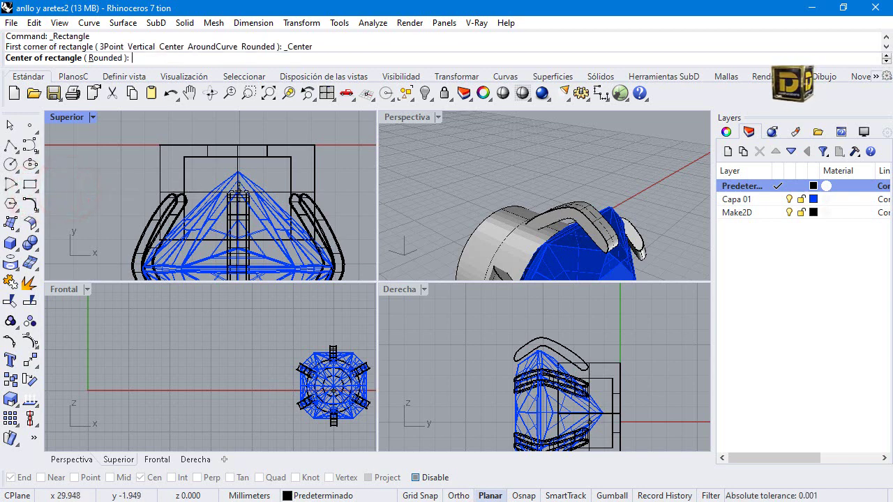
{"action": "left_click", "coordinate": [238, 201]}
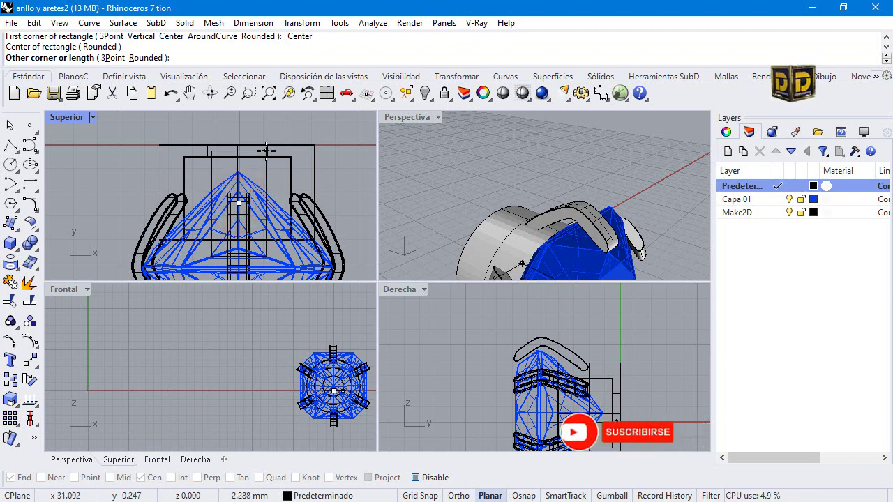
{"action": "type", "text": "2"}
{"action": "key", "text": "BackSpace"}
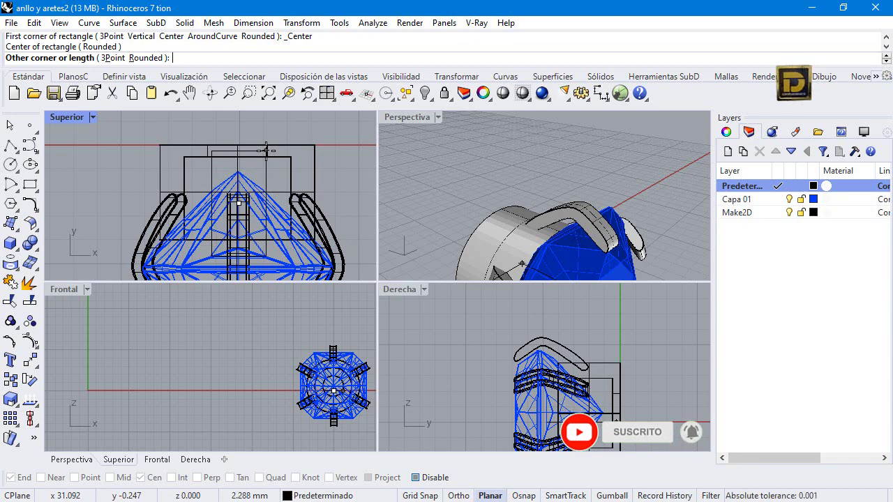
{"action": "type", "text": ".8"}
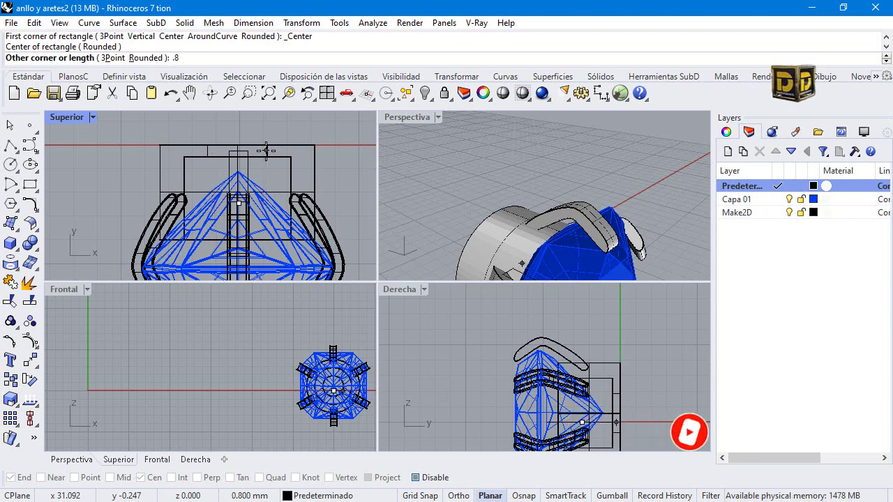
{"action": "key", "text": "Return"}
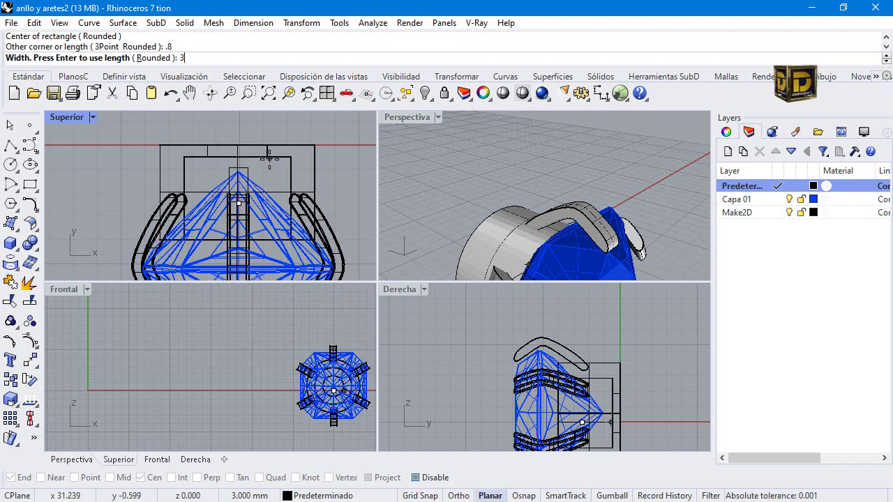
{"action": "left_click", "coordinate": [269, 160]}
Maximize the Superior view and hide the gemstone
{"action": "left_click", "coordinate": [243, 168]}
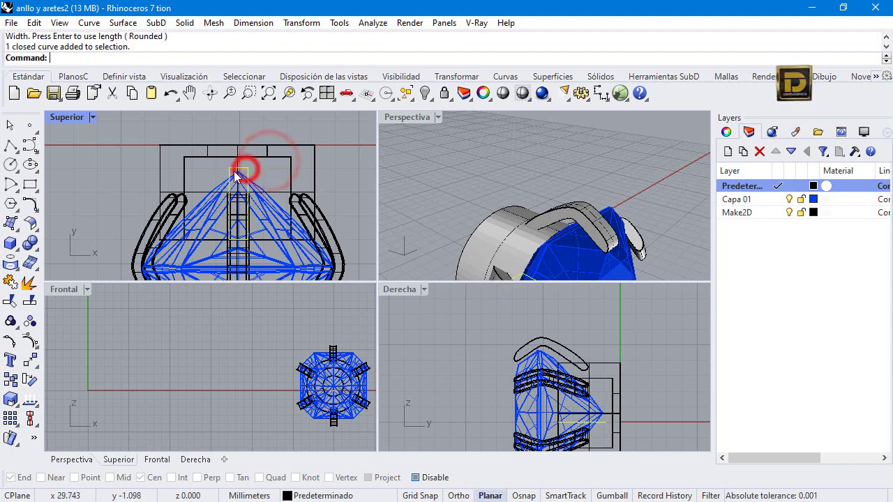
{"action": "double_click", "coordinate": [67, 116]}
{"action": "scroll", "coordinate": [320, 231], "scroll_direction": "down", "scroll_amount": 4}
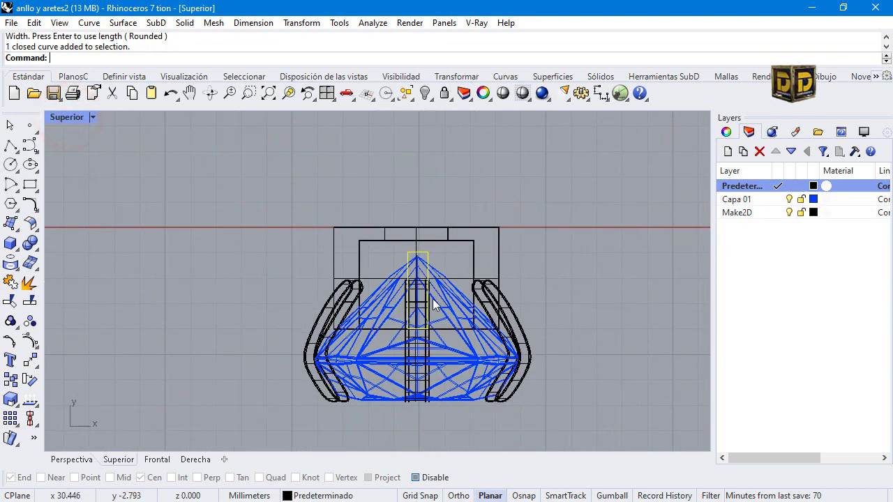
{"action": "left_click", "coordinate": [445, 364]}
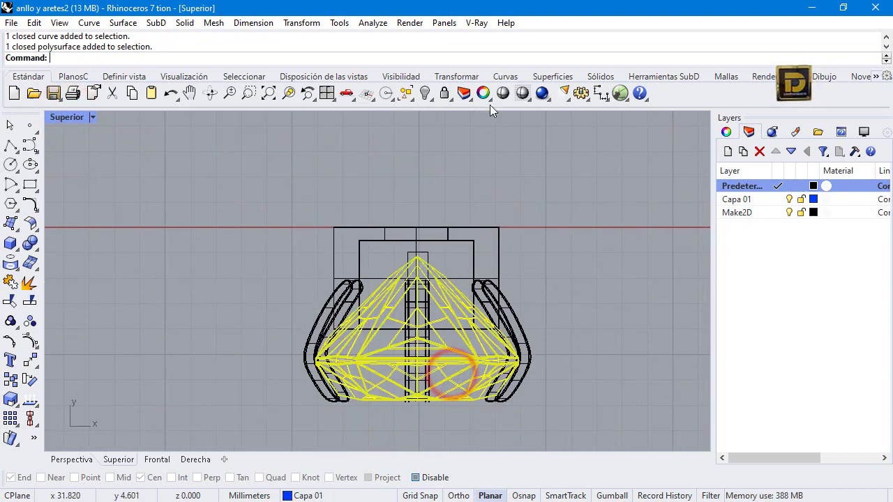
{"action": "left_click", "coordinate": [424, 93]}
Move the small rectangle so it lies between the tube's two ends over the central prong, and restore the four-view layout
{"action": "left_click", "coordinate": [427, 253]}
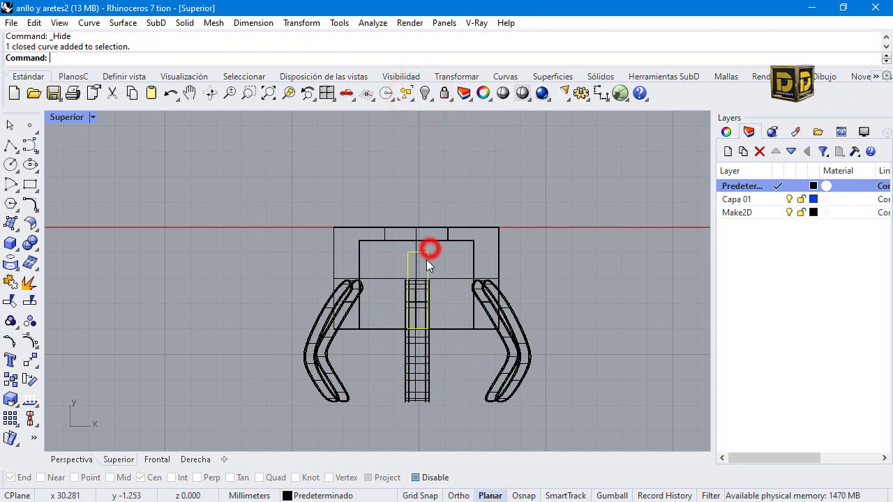
{"action": "scroll", "coordinate": [430, 260], "scroll_direction": "up", "scroll_amount": 2}
{"action": "left_click_drag", "start_coordinate": [424, 258], "coordinate": [412, 259], "text": "shift"}
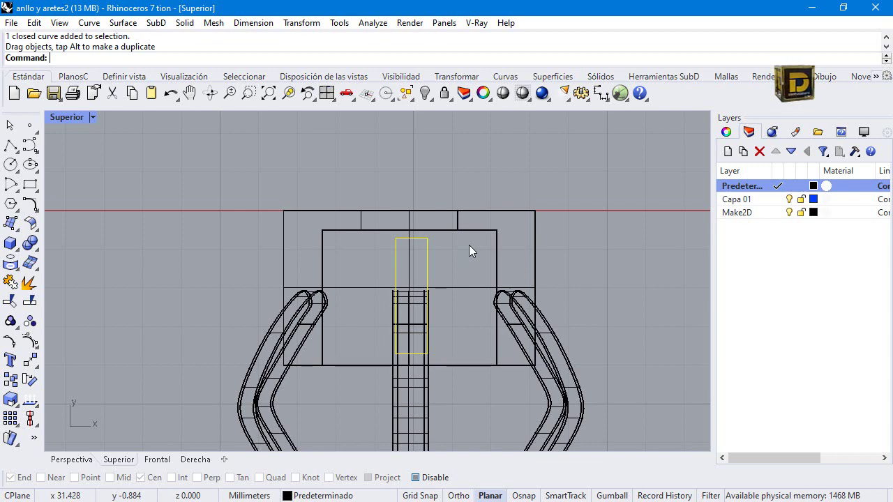
{"action": "scroll", "coordinate": [393, 240], "scroll_direction": "up", "scroll_amount": 1}
{"action": "scroll", "coordinate": [394, 241], "scroll_direction": "up", "scroll_amount": 1}
{"action": "scroll", "coordinate": [438, 235], "scroll_direction": "down", "scroll_amount": 3}
{"action": "scroll", "coordinate": [422, 257], "scroll_direction": "down", "scroll_amount": 1}
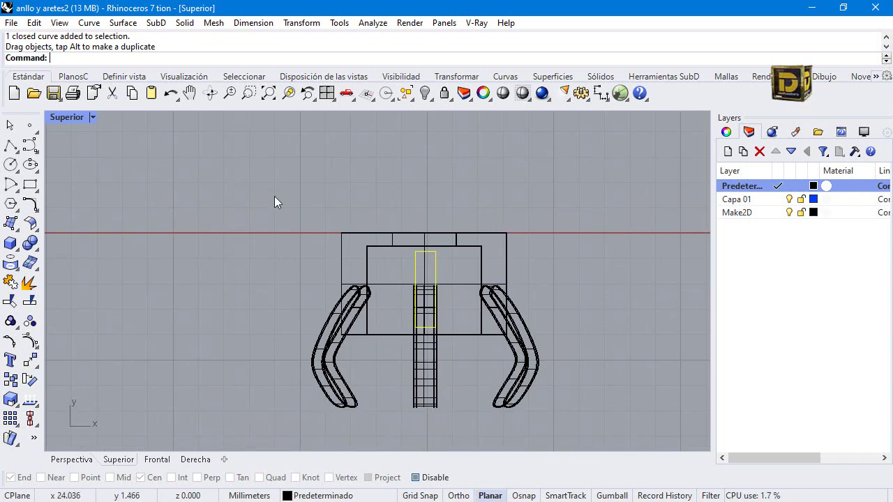
{"action": "double_click", "coordinate": [66, 118]}
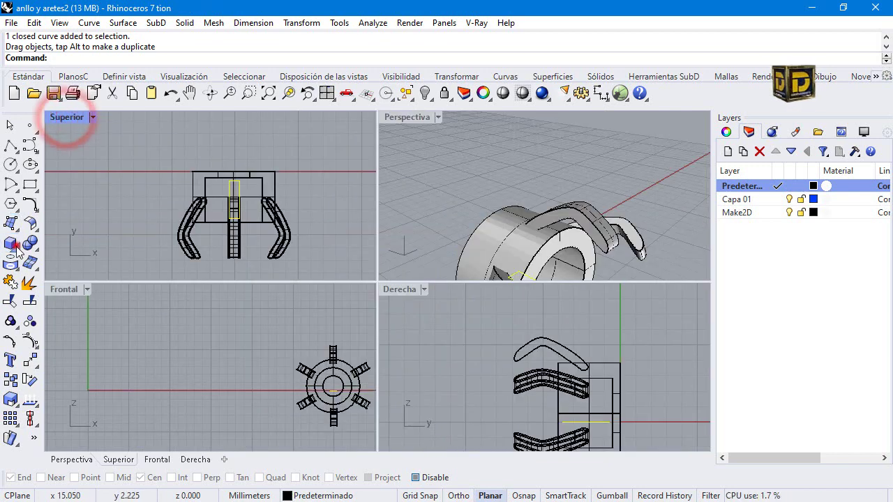
{"action": "left_click", "coordinate": [10, 243]}
{"action": "left_click", "coordinate": [61, 286]}
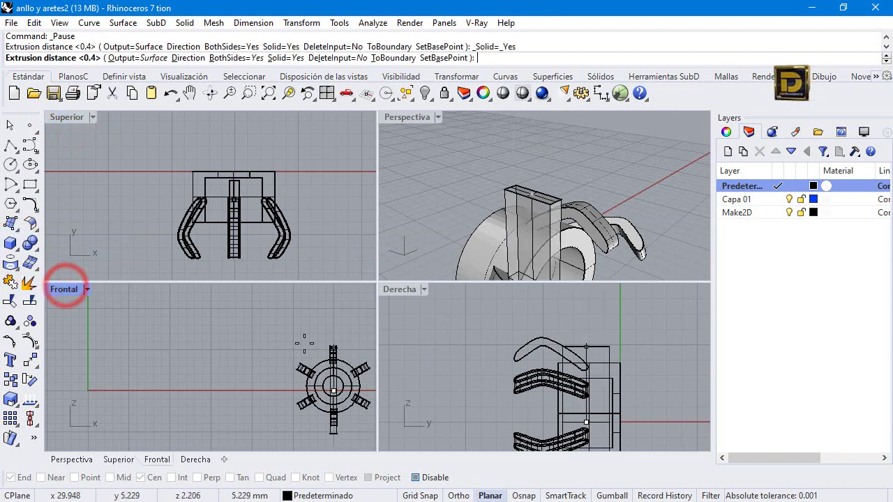
{"action": "scroll", "coordinate": [317, 335], "scroll_direction": "up", "scroll_amount": 2}
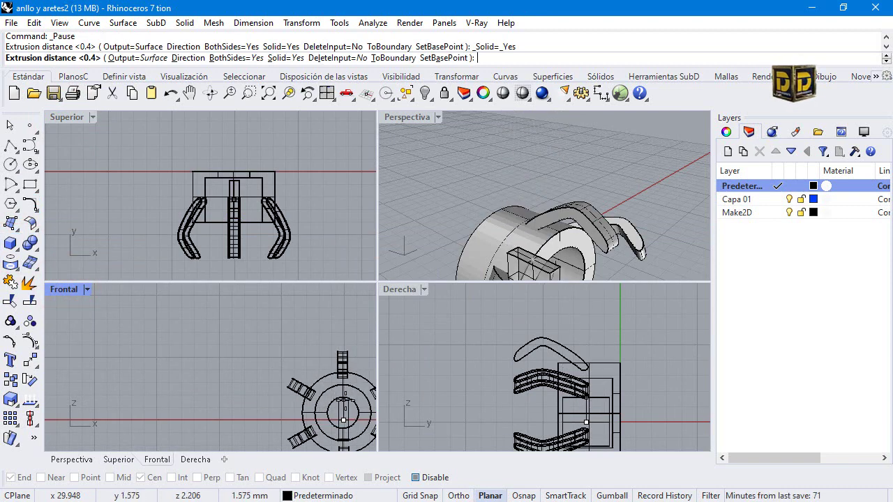
{"action": "left_click", "coordinate": [349, 413]}
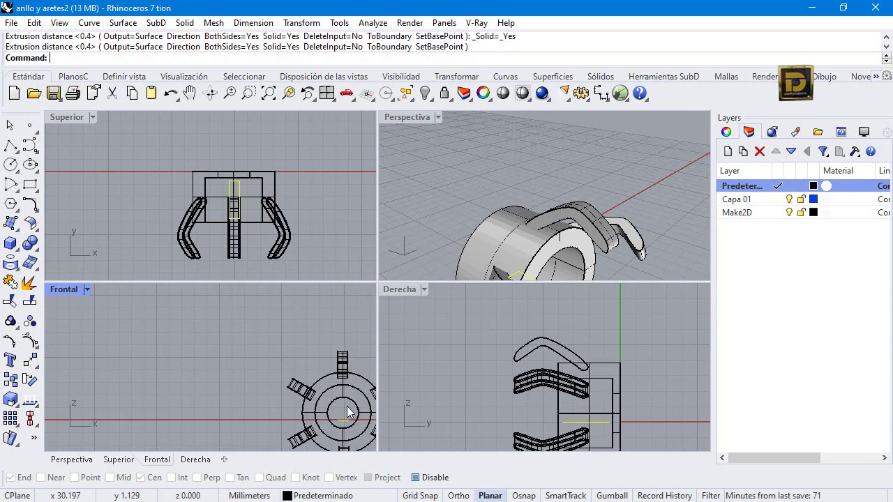
Move the rectangle up to the tube's upper wall in the Frontal view and extrude it as a solid about 3 mm to both sides
{"action": "left_click_drag", "start_coordinate": [346, 416], "coordinate": [367, 356]}
{"action": "key", "text": "Return"}
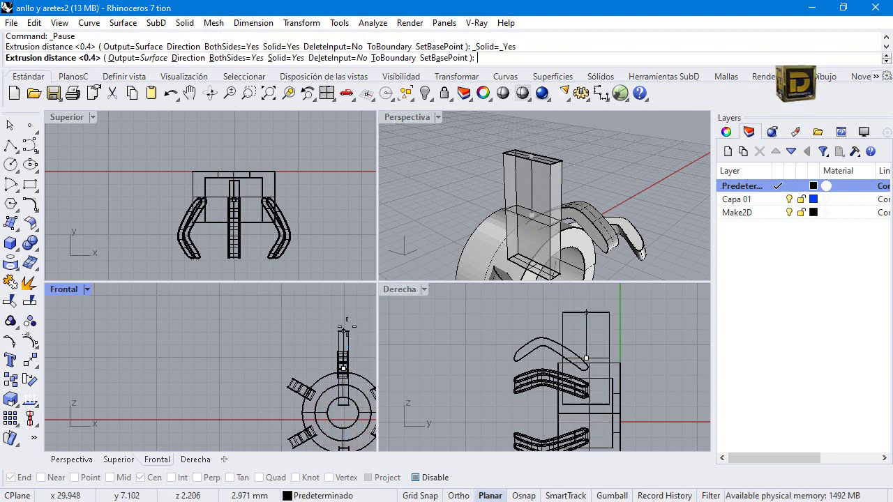
{"action": "left_click", "coordinate": [345, 327]}
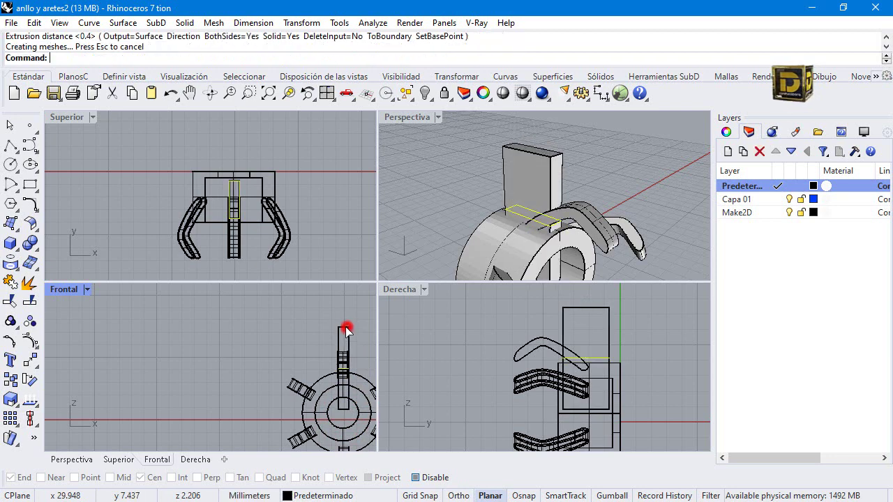
{"action": "right_click_drag", "start_coordinate": [509, 199], "coordinate": [467, 202]}
{"action": "left_click", "coordinate": [509, 205]}
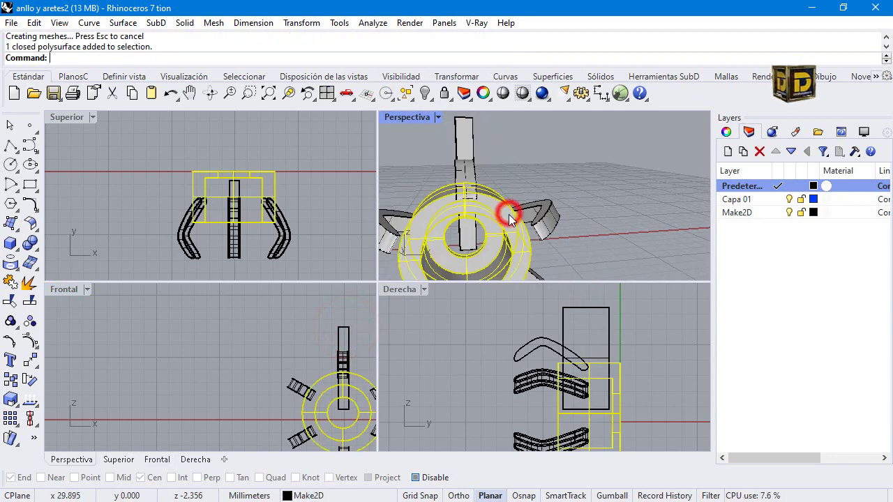
{"action": "left_click", "coordinate": [538, 167]}
Re-enable object snaps and rotate the extruded block 30 degrees clockwise about the tube's centre in the Frontal view, between two prongs
{"action": "left_click", "coordinate": [462, 134]}
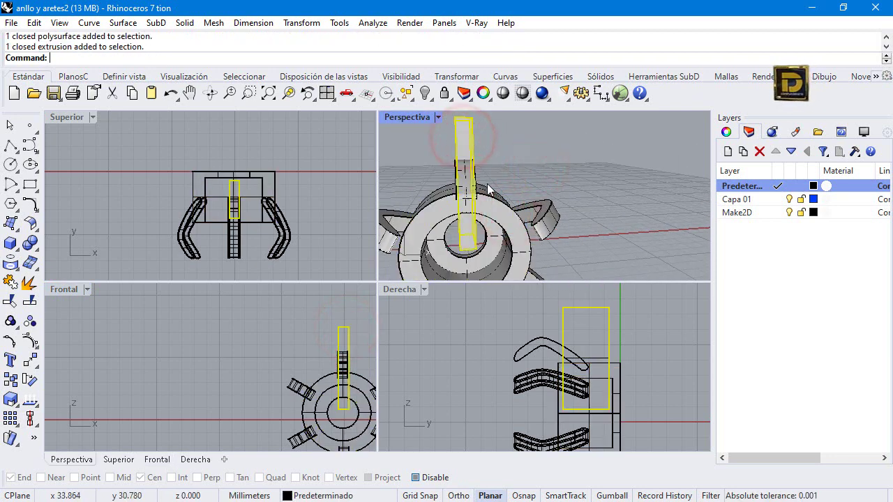
{"action": "right_click_drag", "start_coordinate": [464, 143], "coordinate": [488, 191]}
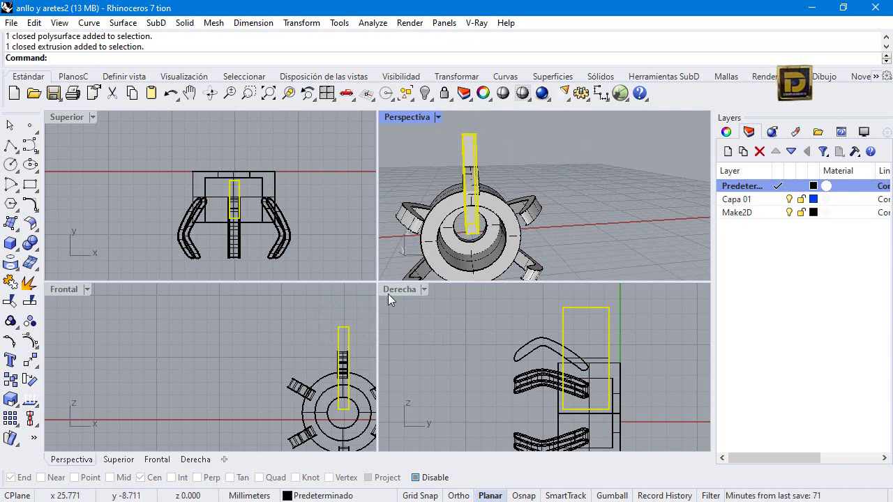
{"action": "left_click", "coordinate": [302, 22]}
{"action": "left_click", "coordinate": [315, 69]}
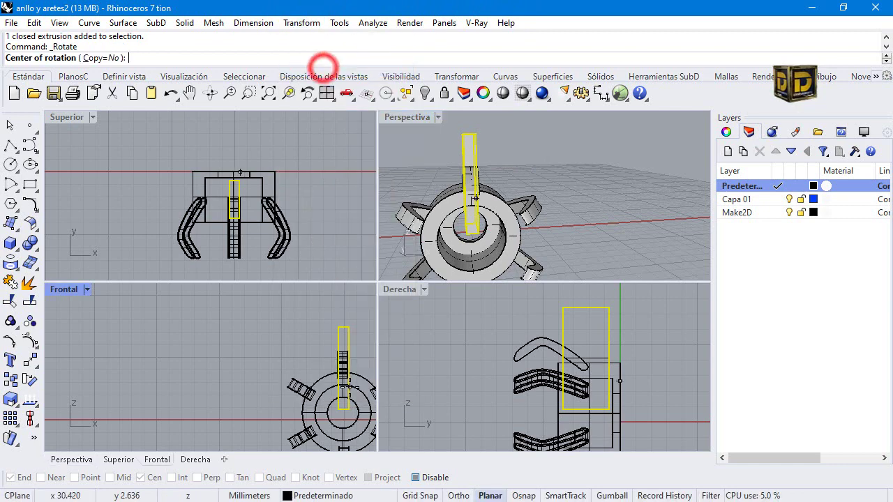
{"action": "scroll", "coordinate": [244, 386], "scroll_direction": "down", "scroll_amount": 1}
{"action": "left_click", "coordinate": [416, 477]}
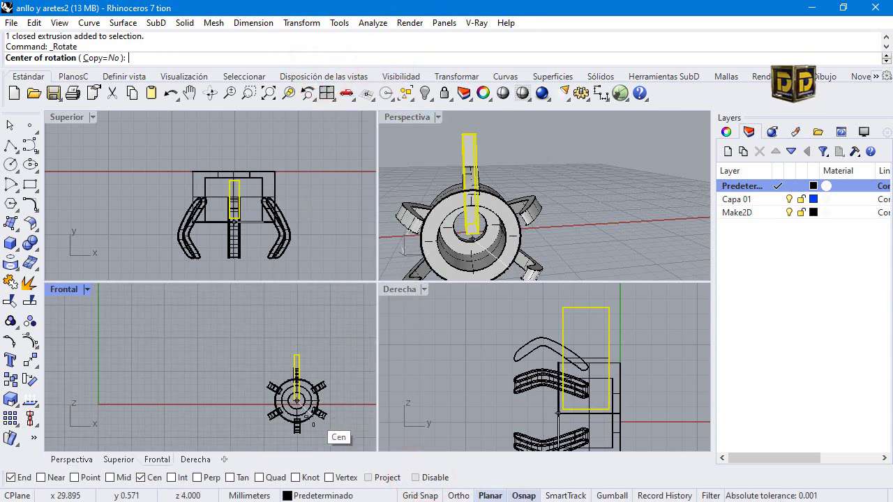
{"action": "left_click", "coordinate": [313, 417]}
{"action": "left_click", "coordinate": [300, 327]}
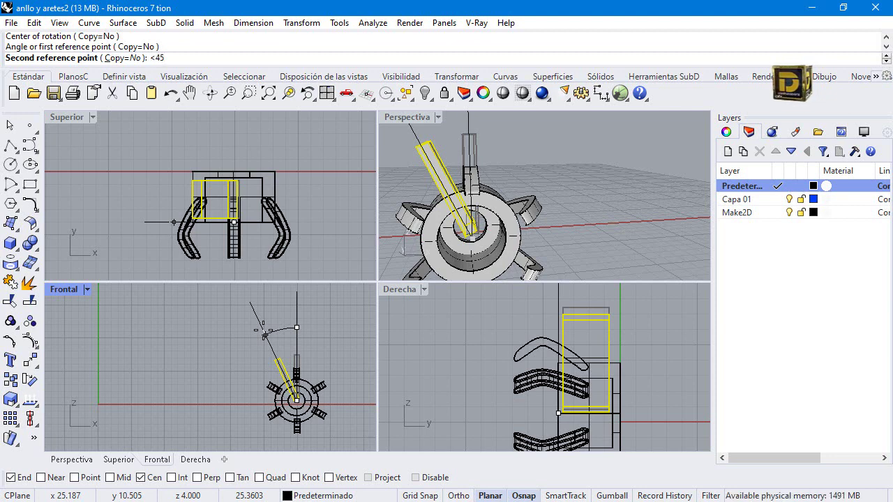
{"action": "key", "text": "Return"}
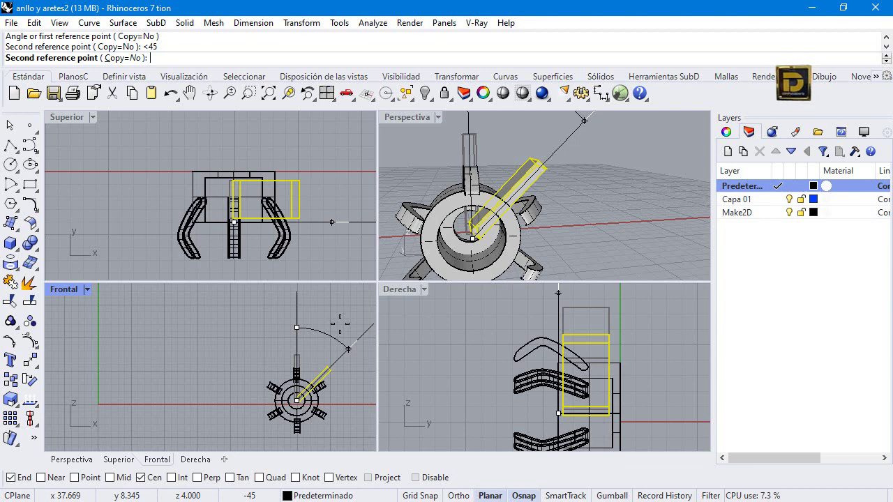
{"action": "type", "text": "<25"}
{"action": "key", "text": "Return"}
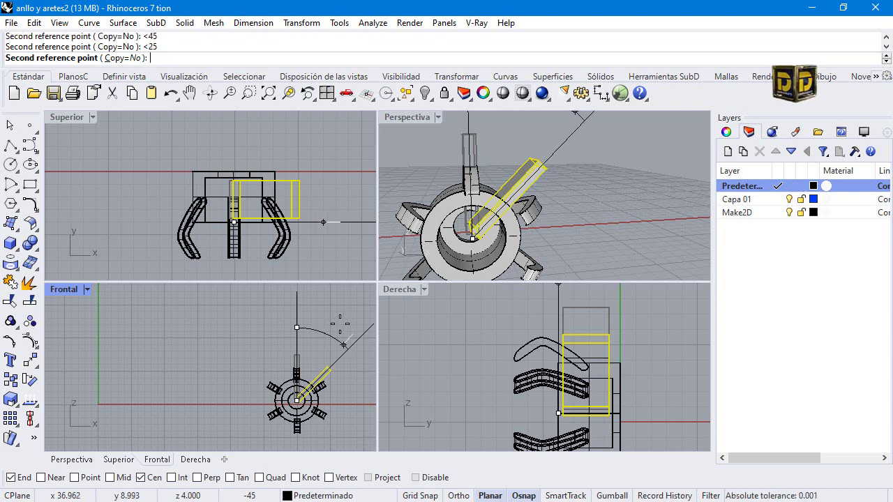
{"action": "type", "text": "<30"}
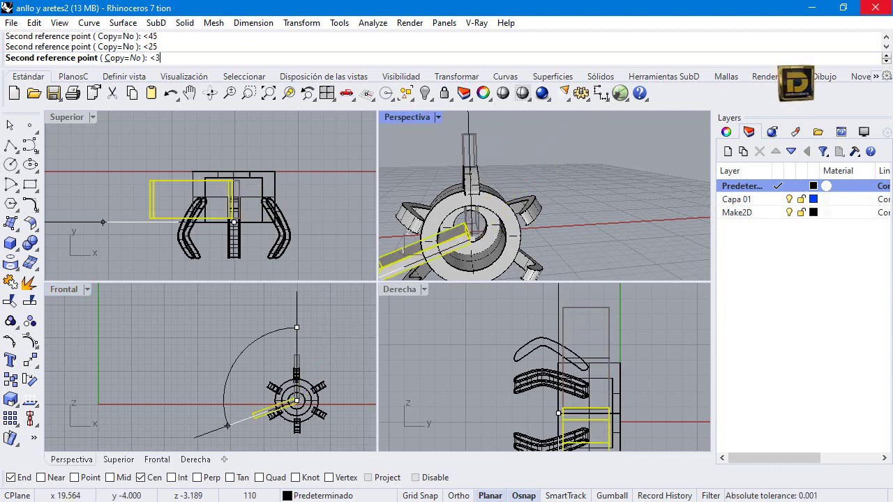
{"action": "key", "text": "Return"}
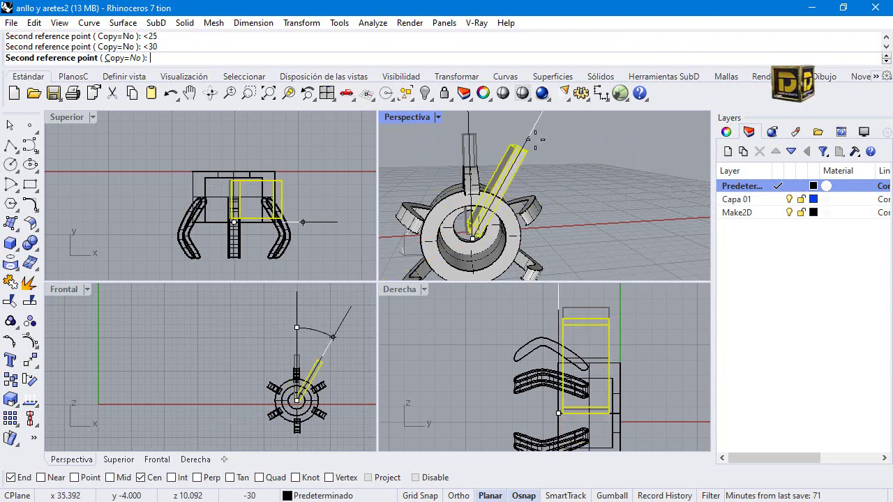
{"action": "left_click", "coordinate": [544, 146]}
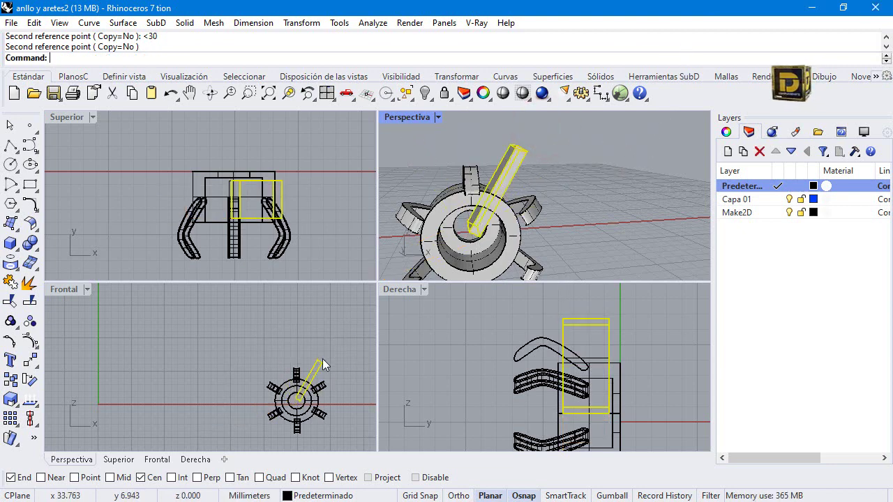
Polar-array the rotated block into 6 copies over 360 degrees around the tube's centre in the Frontal view, snapping only to centres
{"action": "left_click", "coordinate": [35, 364]}
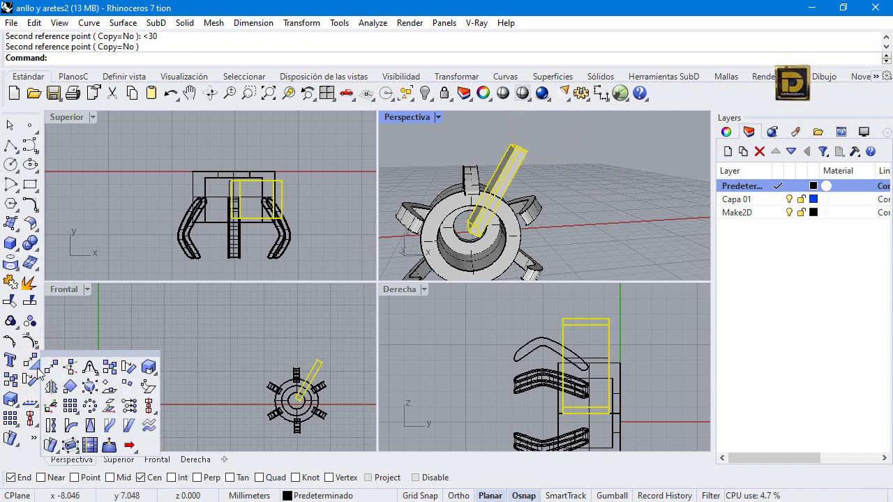
{"action": "left_click", "coordinate": [90, 407]}
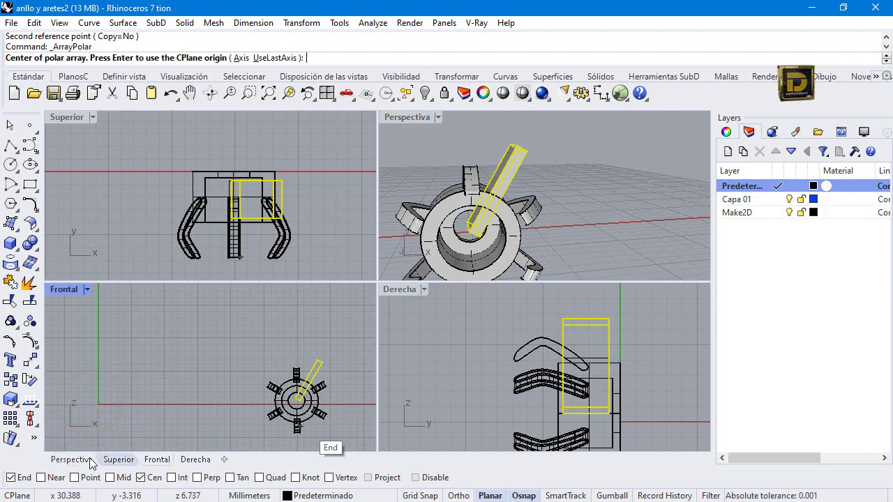
{"action": "left_click", "coordinate": [10, 477]}
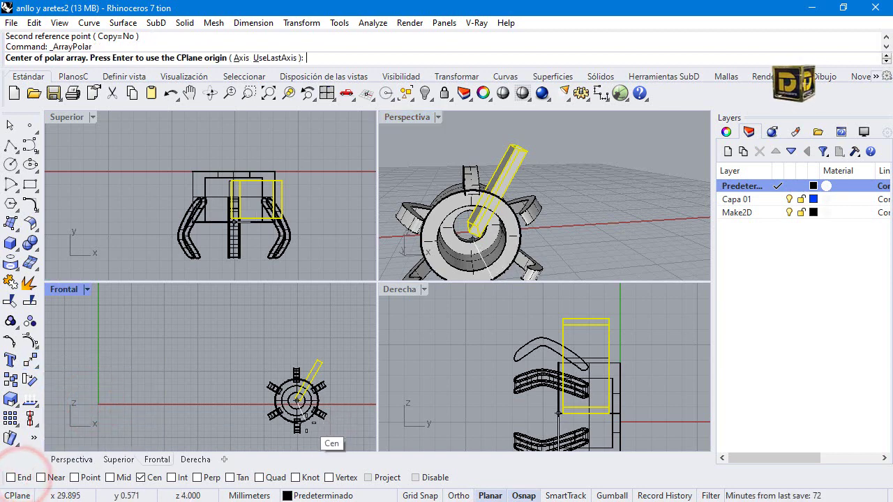
{"action": "left_click", "coordinate": [307, 419]}
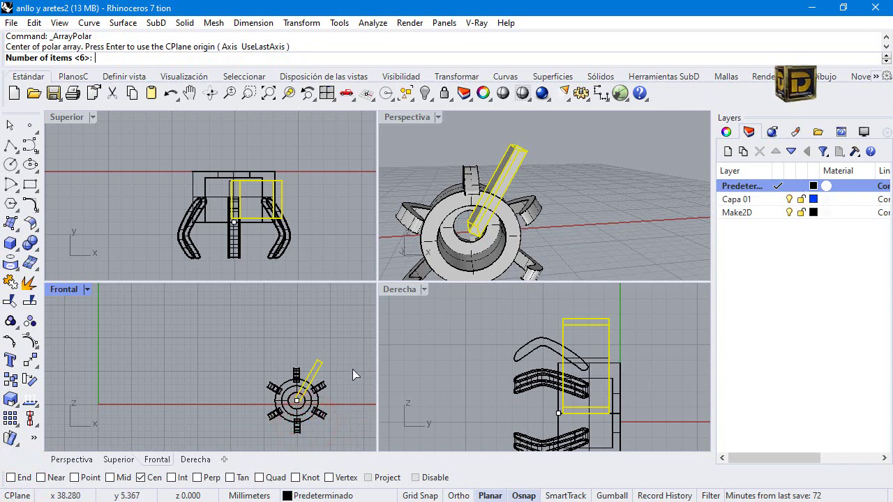
{"action": "type", "text": "6"}
{"action": "key", "text": "Return"}
{"action": "key", "text": "Return"}
{"action": "key", "text": "Return"}
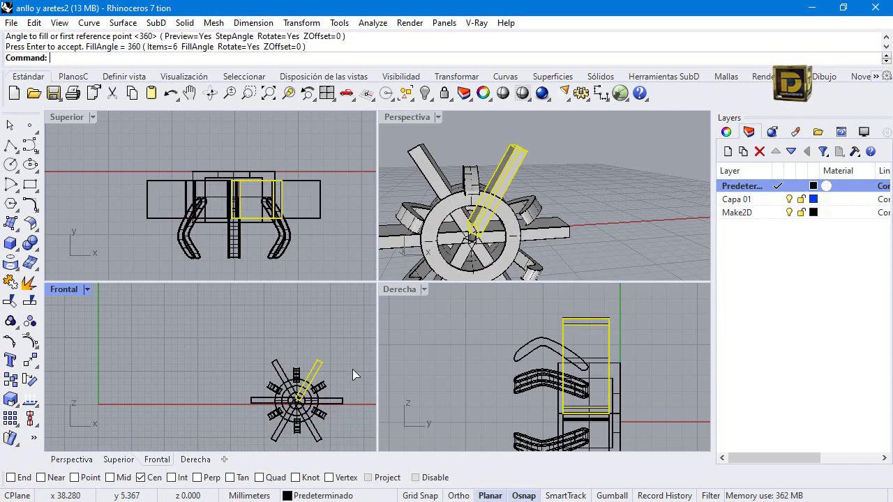
{"action": "left_click", "coordinate": [578, 173]}
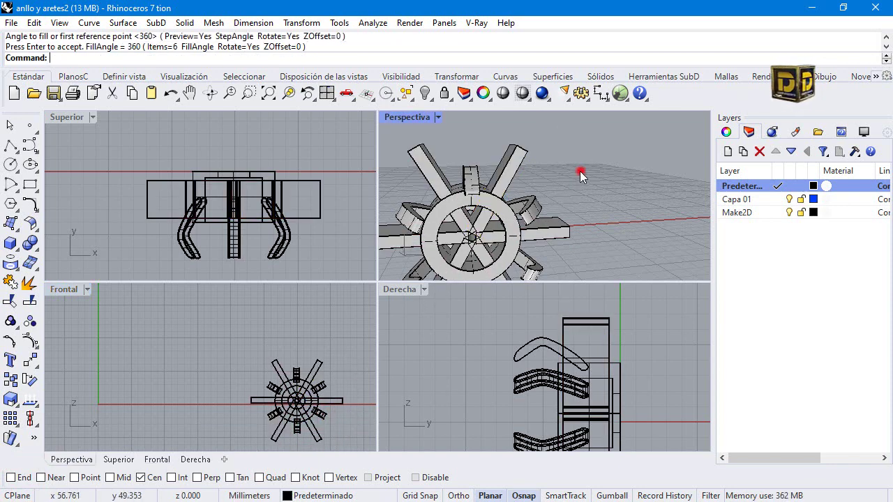
{"action": "left_click", "coordinate": [30, 242]}
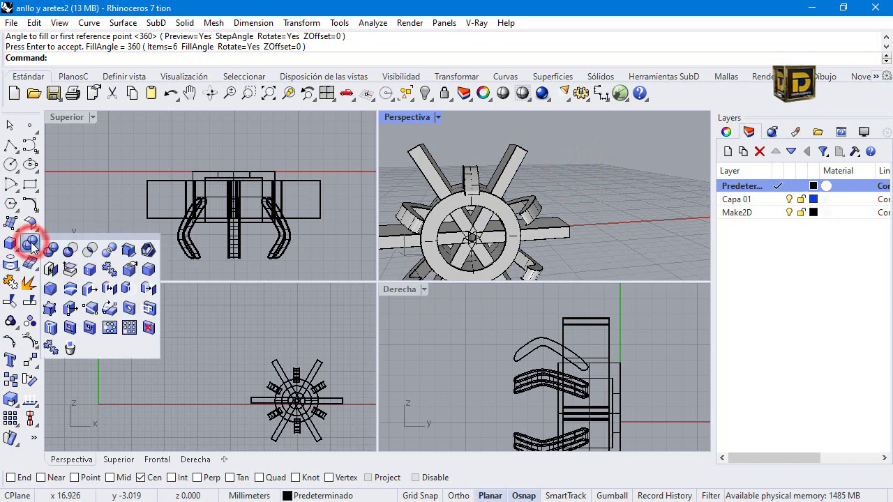
{"action": "left_click", "coordinate": [70, 250]}
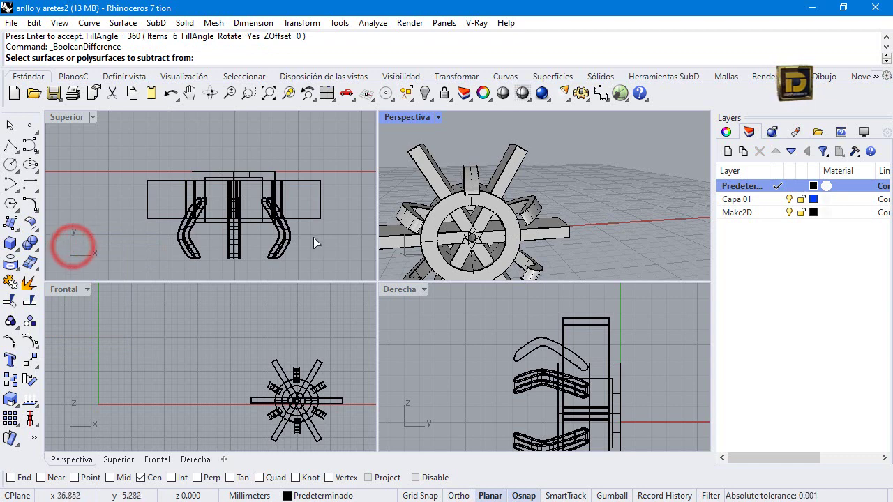
{"action": "left_click", "coordinate": [445, 212]}
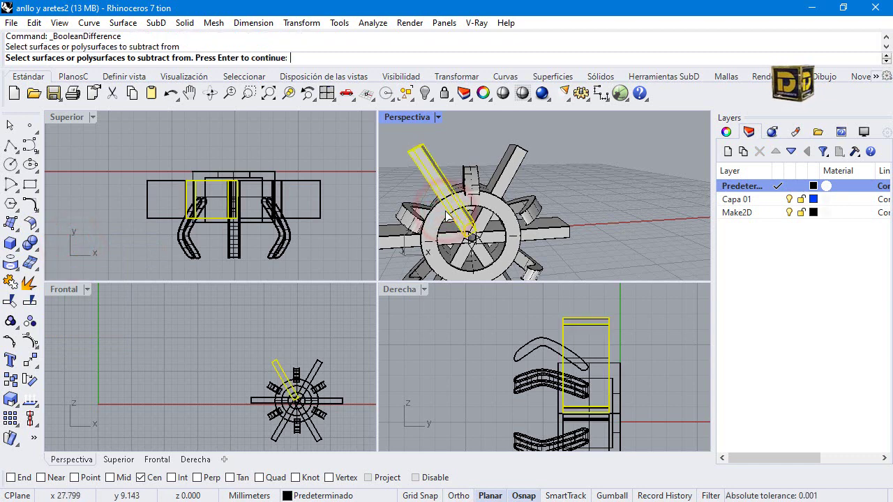
{"action": "key", "text": "Return"}
Subtract the six arrayed blocks from the tube with Boolean Difference to cut slots between the prongs
{"action": "key", "text": "Return"}
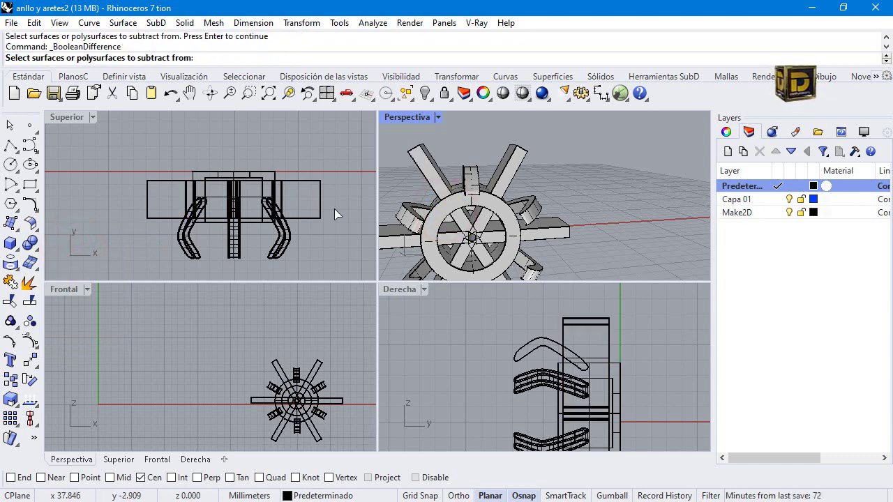
{"action": "left_click", "coordinate": [269, 174]}
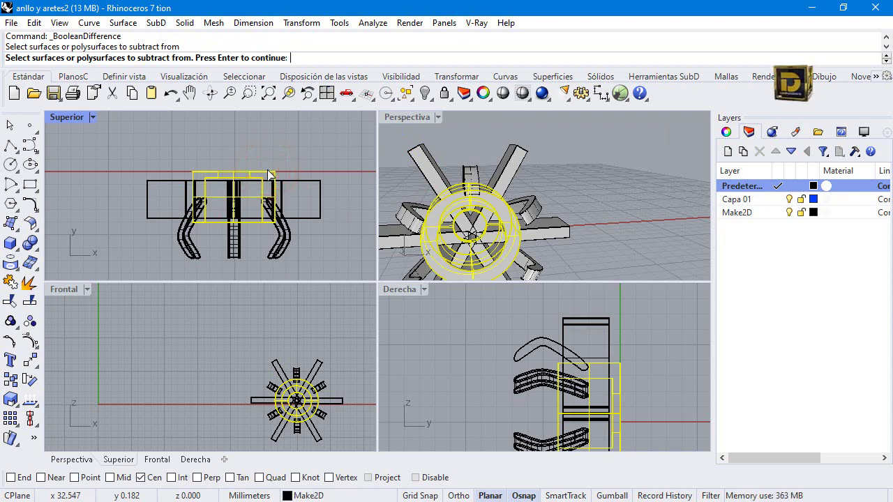
{"action": "key", "text": "Return"}
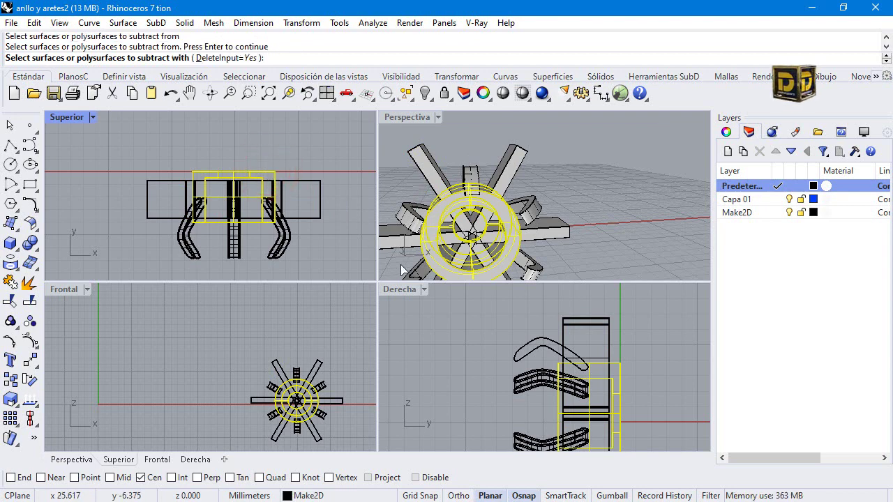
{"action": "left_click", "coordinate": [513, 155]}
{"action": "left_click", "coordinate": [435, 165]}
{"action": "left_click", "coordinate": [395, 236]}
{"action": "left_click", "coordinate": [567, 234]}
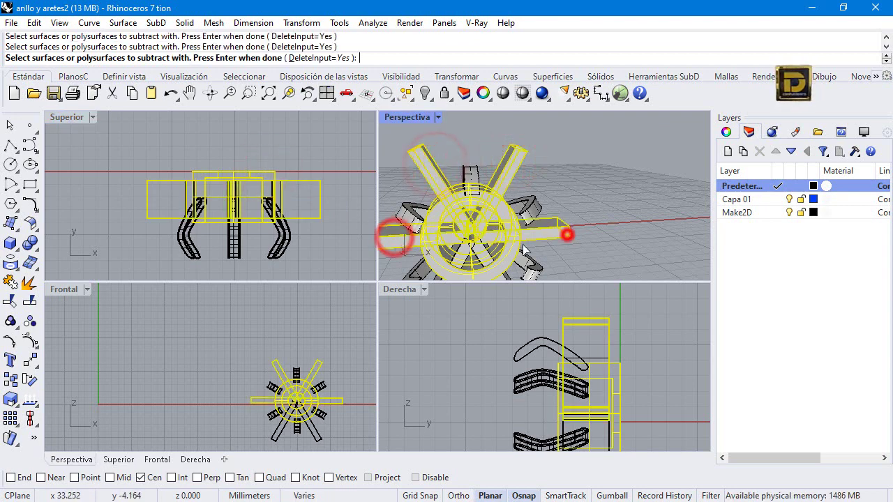
{"action": "left_click", "coordinate": [480, 254]}
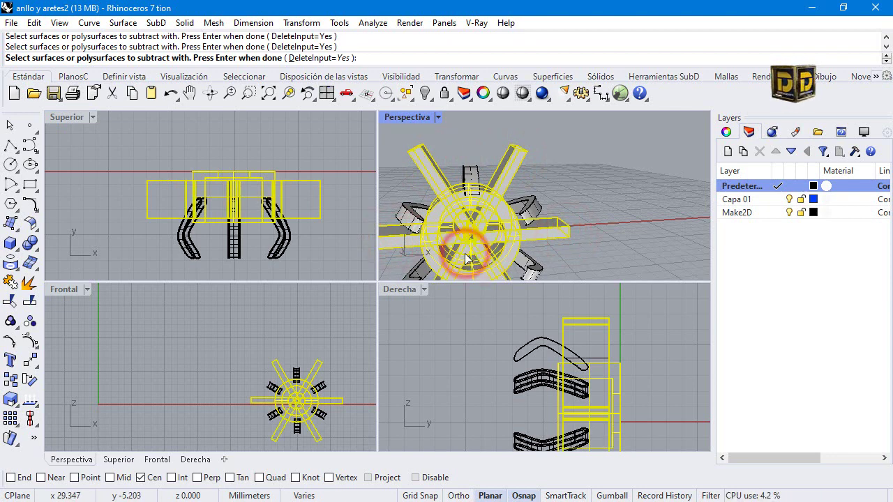
{"action": "key", "text": "Return"}
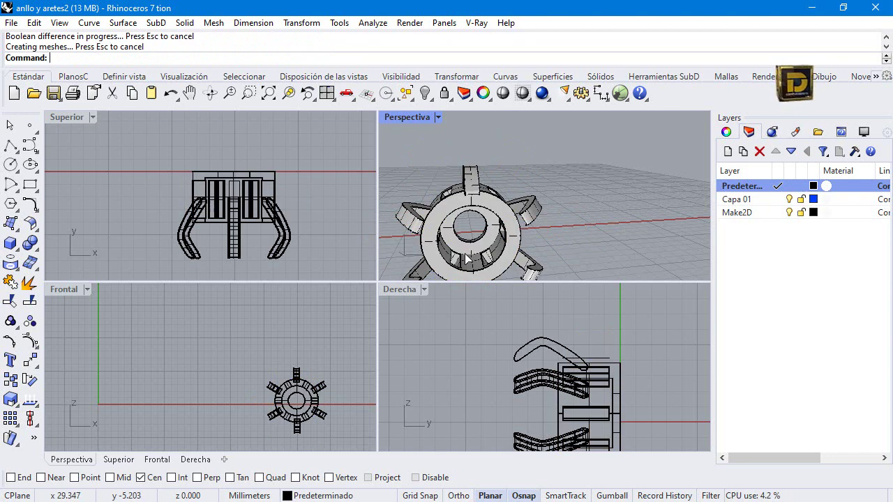
Show the hidden gemstone again, zoom all views to the model's extents and inspect the slotted setting from the side
{"action": "key", "text": "ctrl+shift+e"}
{"action": "right_click_drag", "start_coordinate": [549, 164], "coordinate": [568, 198]}
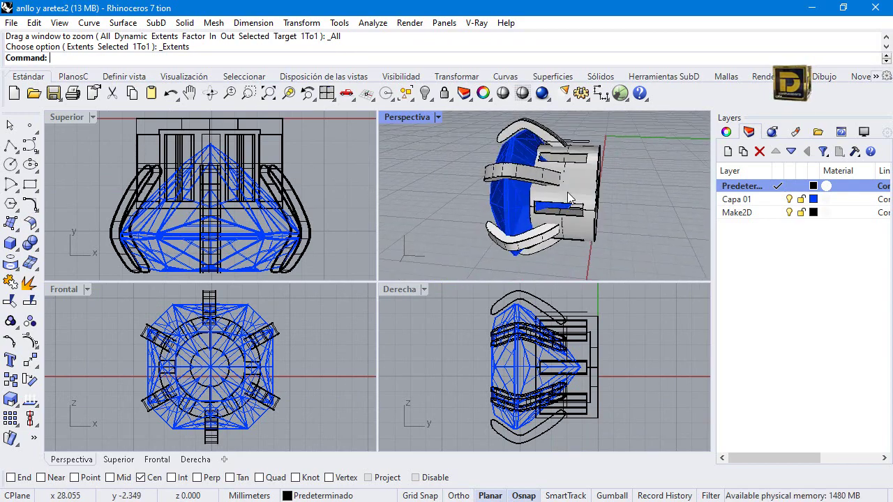
{"action": "right_click_drag", "start_coordinate": [470, 173], "coordinate": [530, 187]}
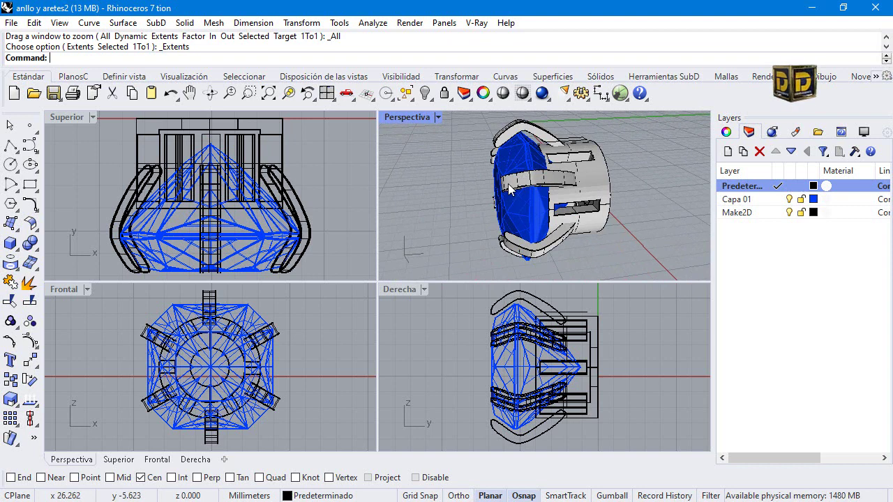
Draw a 20.5 mm diameter circle just behind the setting's tube end in the Superior view
{"action": "scroll", "coordinate": [246, 218], "scroll_direction": "down", "scroll_amount": 3}
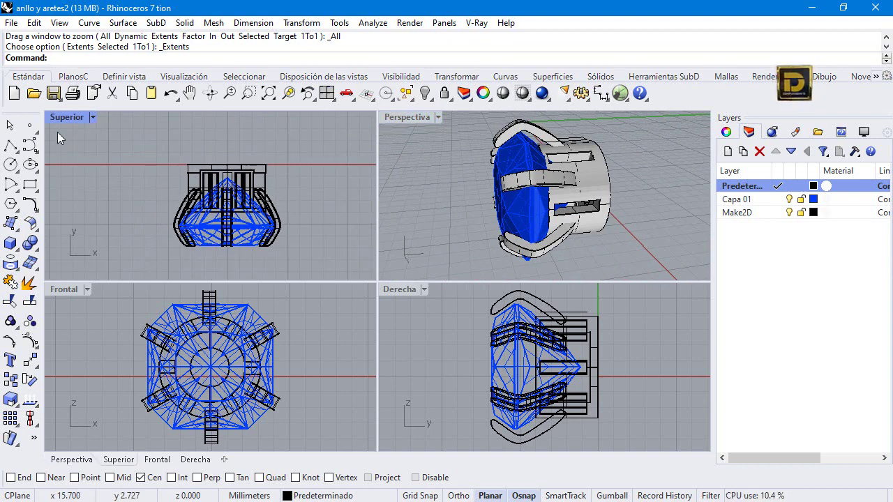
{"action": "scroll", "coordinate": [194, 176], "scroll_direction": "down", "scroll_amount": 3}
{"action": "left_click", "coordinate": [12, 163]}
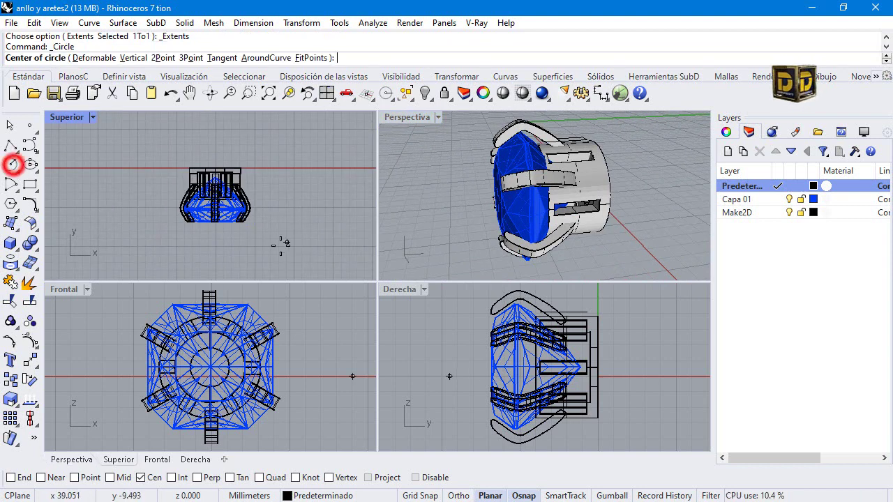
{"action": "scroll", "coordinate": [281, 243], "scroll_direction": "down", "scroll_amount": 3}
{"action": "left_click", "coordinate": [265, 181]}
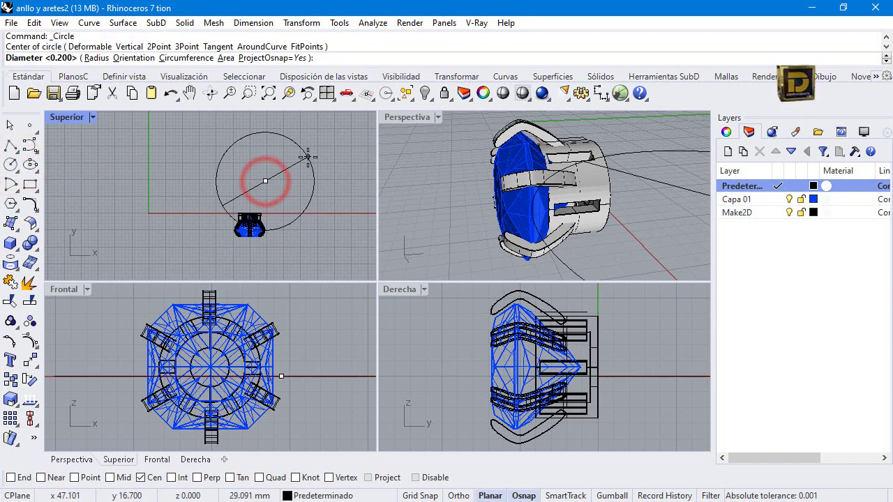
{"action": "type", "text": "20.5"}
{"action": "key", "text": "Return"}
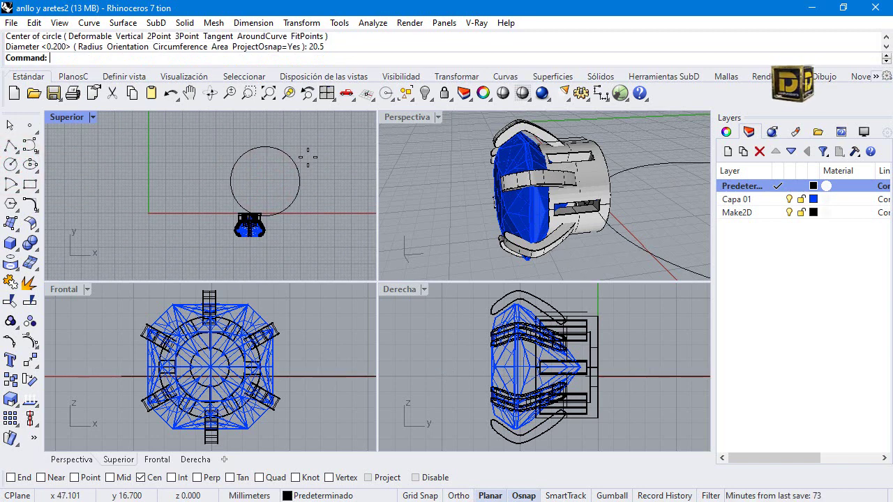
Move the circle so it is centred on the setting and touches the tube's end, and measure the circle's length
{"action": "left_click_drag", "start_coordinate": [301, 178], "coordinate": [286, 181]}
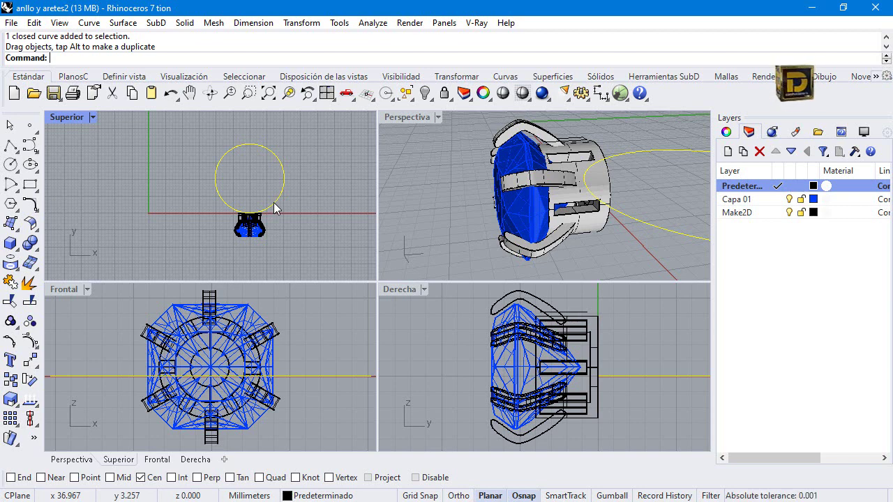
{"action": "left_click", "coordinate": [299, 165]}
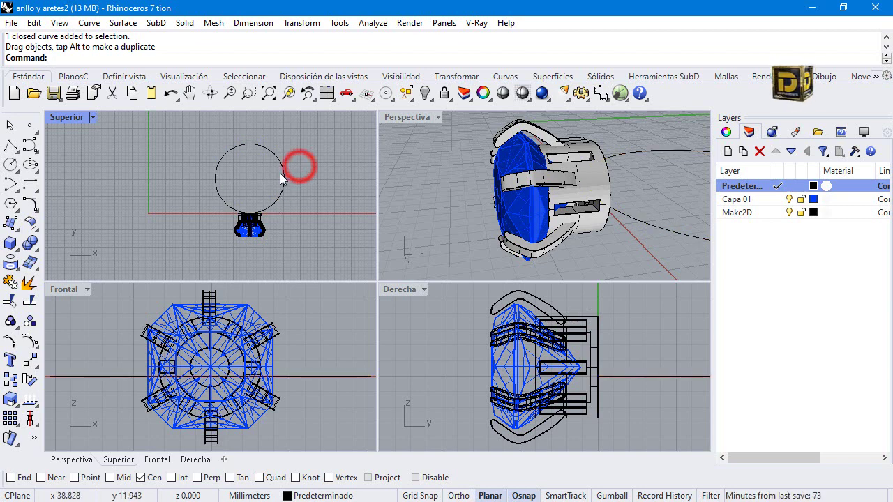
{"action": "left_click", "coordinate": [282, 174]}
{"action": "left_click", "coordinate": [373, 23]}
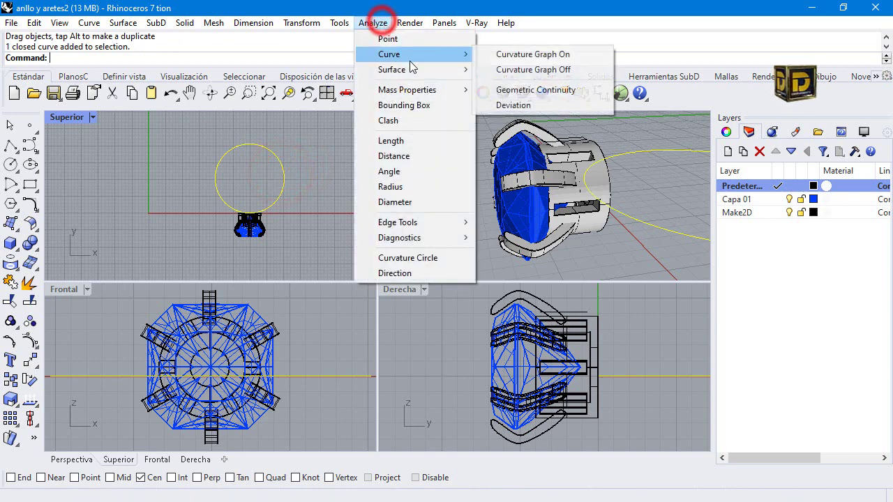
{"action": "left_click", "coordinate": [363, 142]}
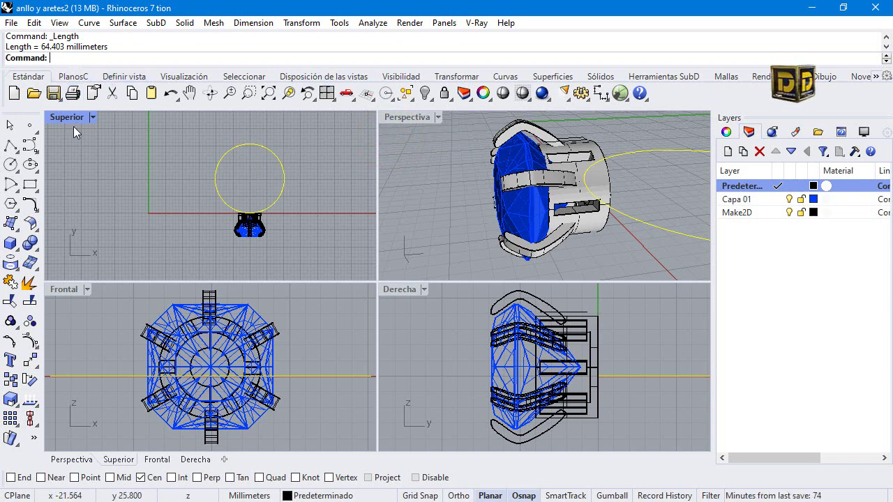
Draw a horizontal 64.5 mm straight polyline beyond the circle, opposite the setting, in the Superior view
{"action": "left_click", "coordinate": [11, 145]}
{"action": "scroll", "coordinate": [237, 149], "scroll_direction": "down", "scroll_amount": 3}
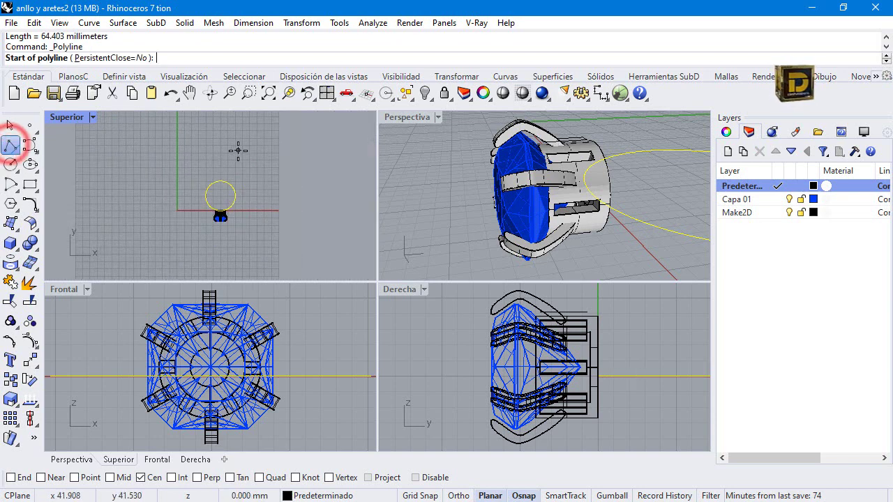
{"action": "left_click", "coordinate": [201, 150]}
{"action": "type", "text": "64"}
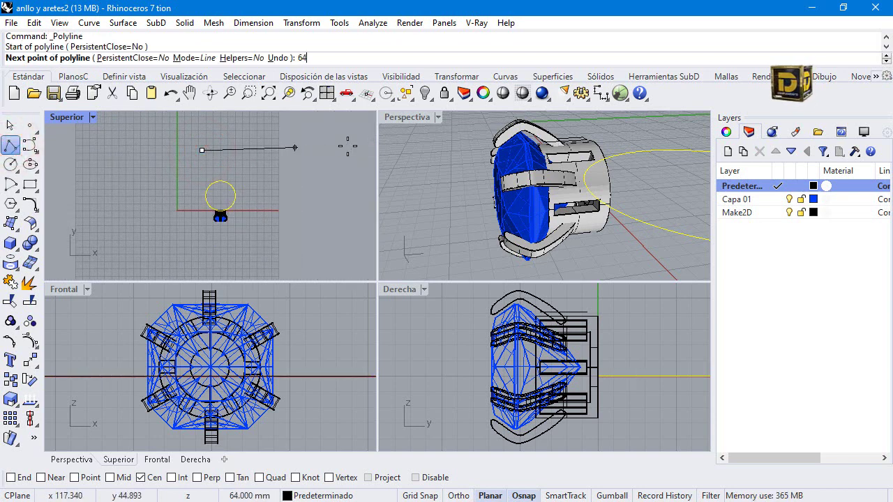
{"action": "type", "text": ".5"}
{"action": "key", "text": "Return"}
{"action": "left_click", "coordinate": [347, 147]}
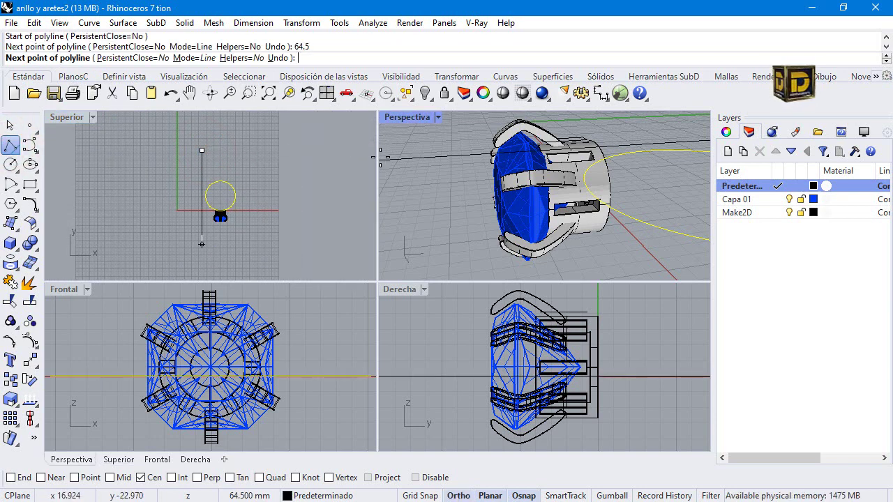
{"action": "scroll", "coordinate": [339, 159], "scroll_direction": "up", "scroll_amount": 2}
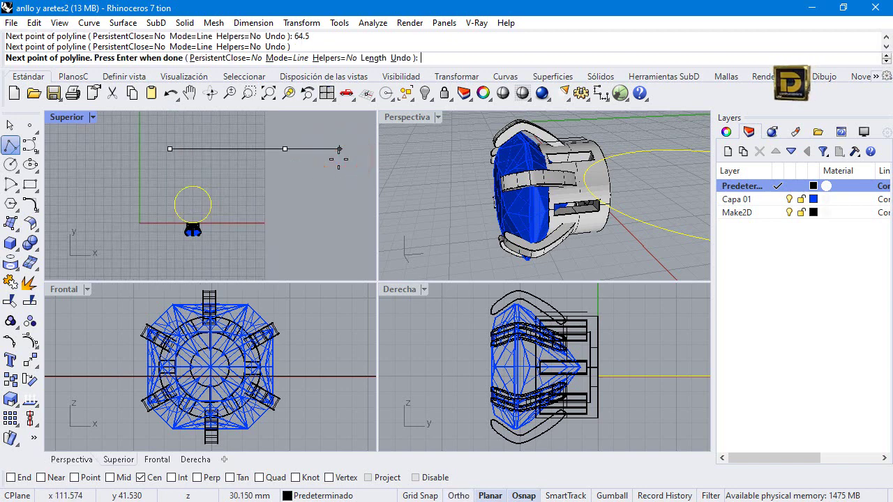
{"action": "key", "text": "Return"}
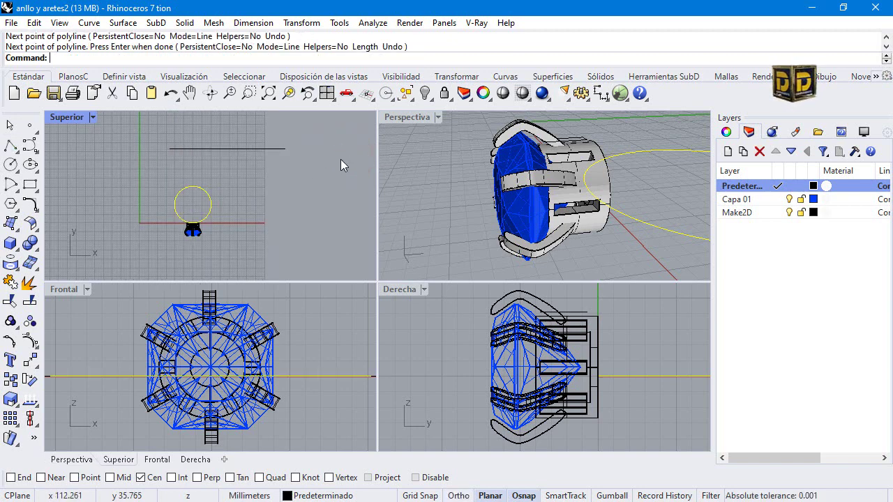
{"action": "left_click", "coordinate": [248, 176]}
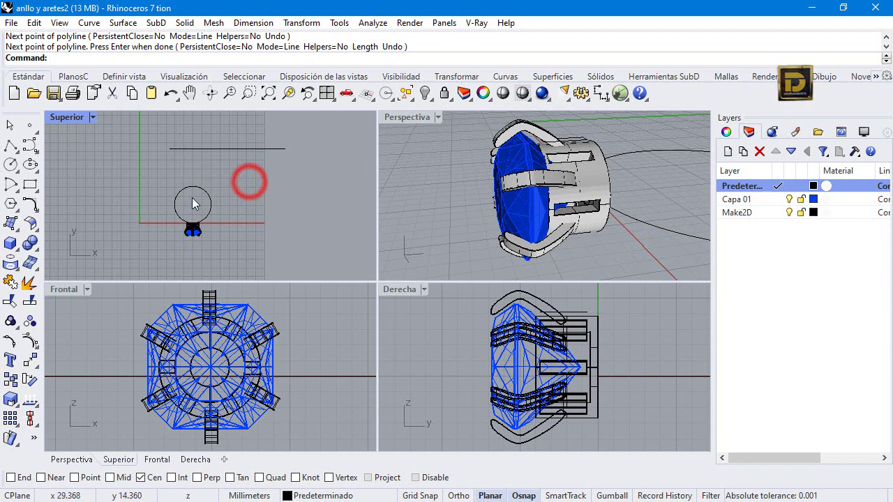
Create a 0.6 mm diameter solid cylinder along the full length of the straight polyline, built to one side only
{"action": "left_click", "coordinate": [12, 251]}
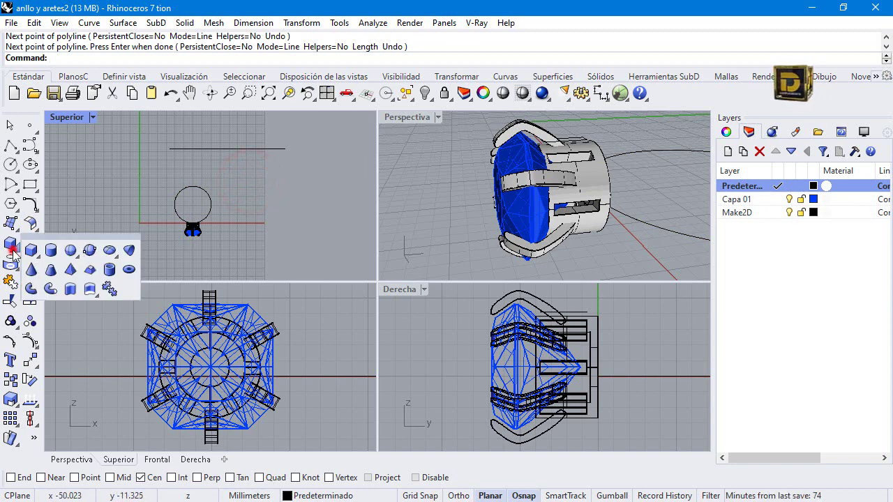
{"action": "left_click", "coordinate": [50, 249]}
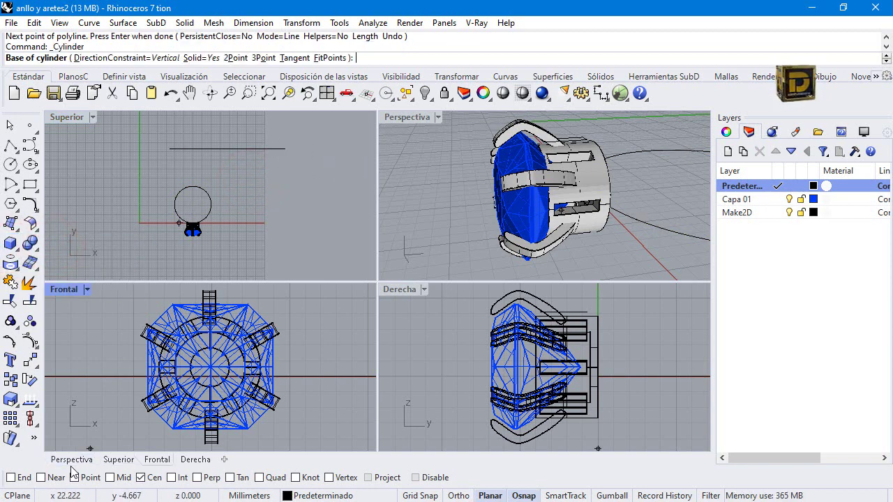
{"action": "left_click", "coordinate": [24, 478]}
{"action": "left_click", "coordinate": [284, 148]}
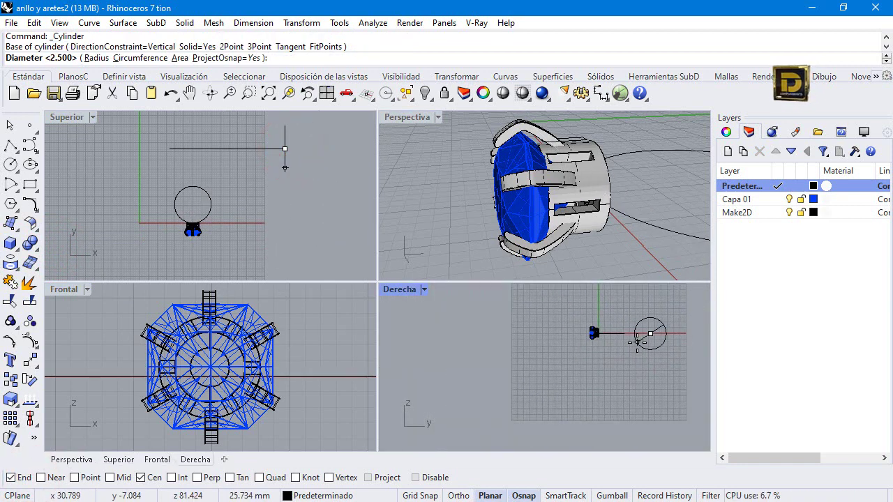
{"action": "type", "text": "0.6"}
{"action": "key", "text": "Return"}
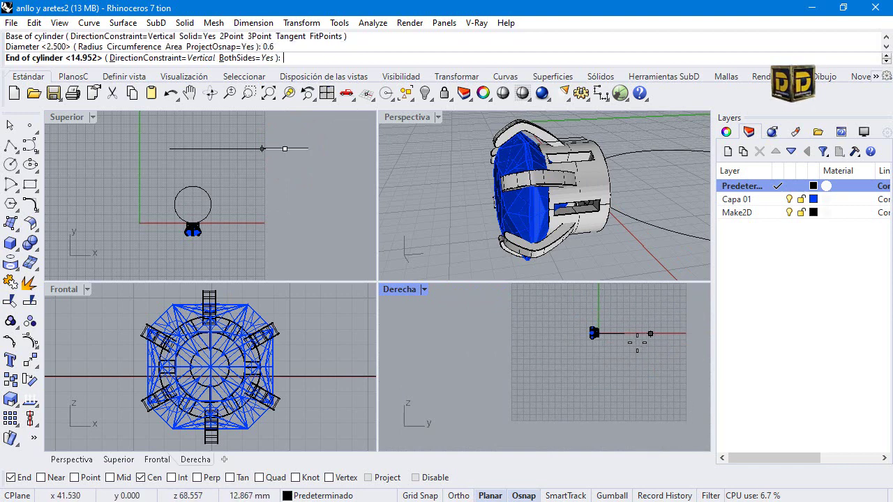
{"action": "scroll", "coordinate": [687, 314], "scroll_direction": "up", "scroll_amount": 5}
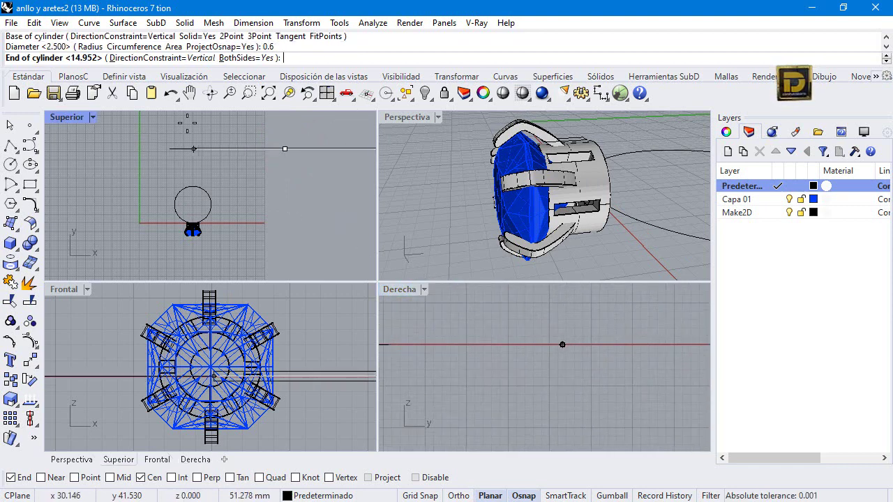
{"action": "left_click", "coordinate": [233, 58]}
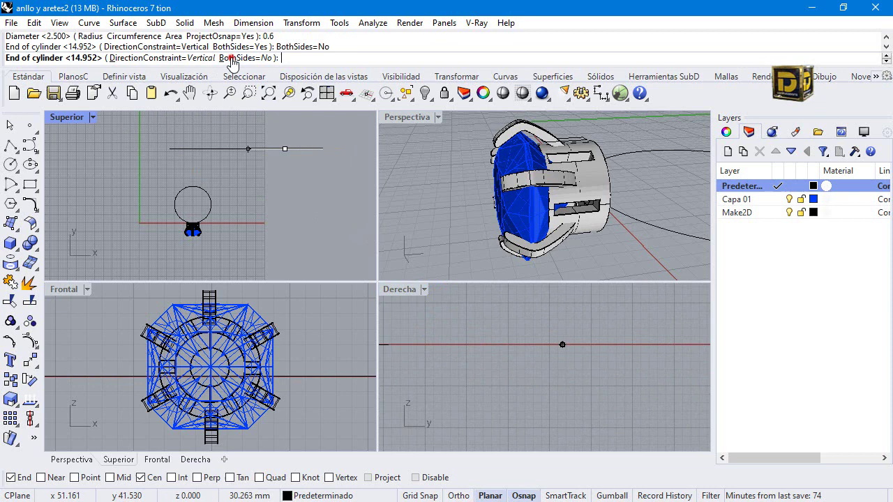
{"action": "left_click", "coordinate": [169, 149]}
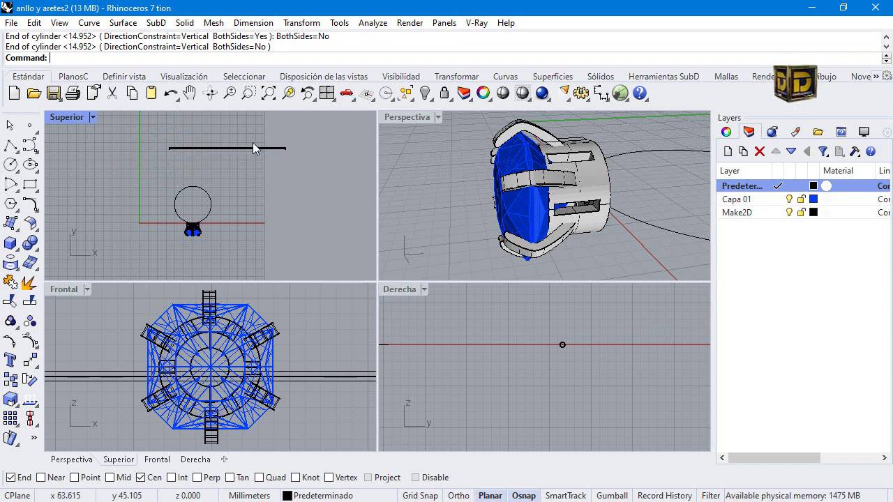
Draw an inscribed five-sided polygon with a 0.275 mm radius, centred on the cylinder's upper quadrant in the Derecha view
{"action": "scroll", "coordinate": [258, 142], "scroll_direction": "up", "scroll_amount": 5}
{"action": "left_click", "coordinate": [300, 138]}
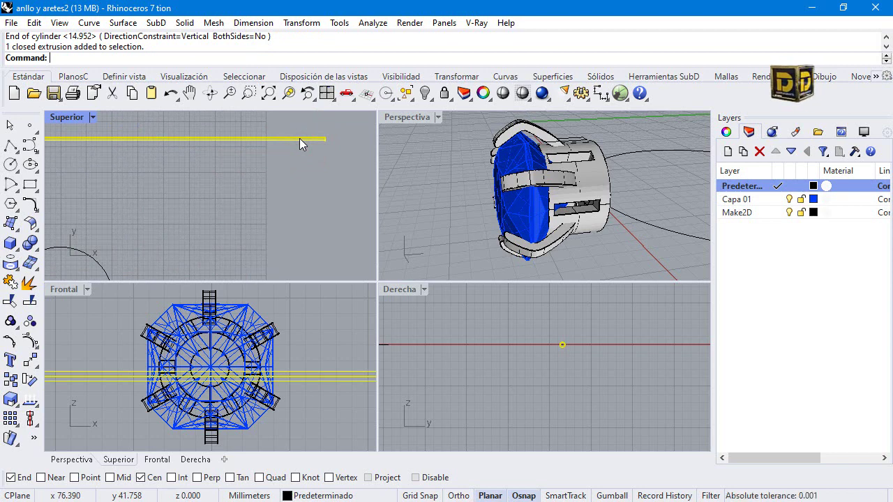
{"action": "scroll", "coordinate": [565, 345], "scroll_direction": "up", "scroll_amount": 6}
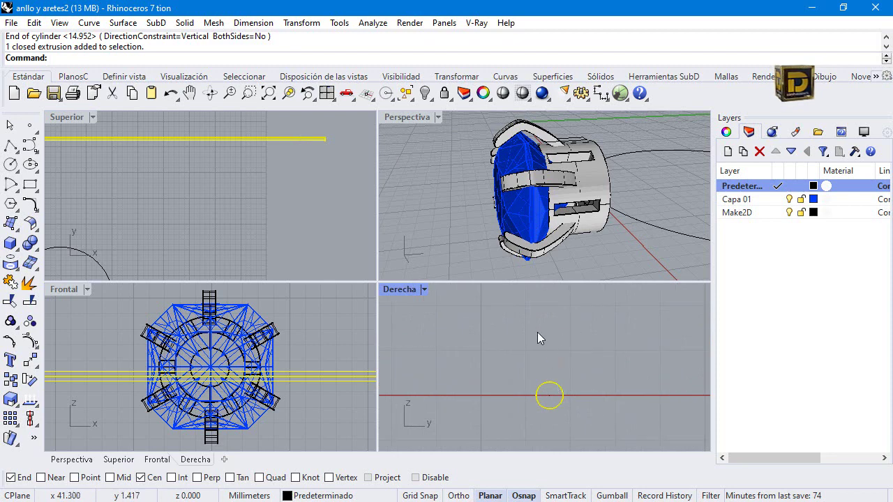
{"action": "left_click", "coordinate": [514, 340]}
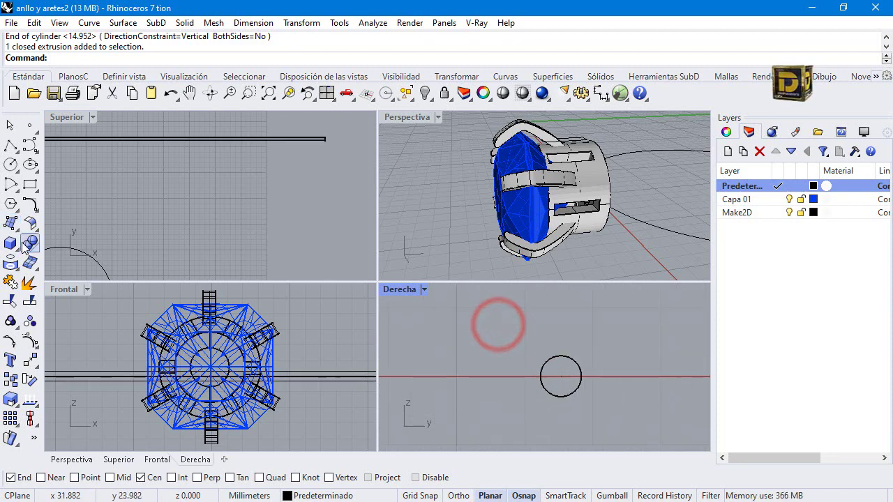
{"action": "left_click", "coordinate": [9, 203]}
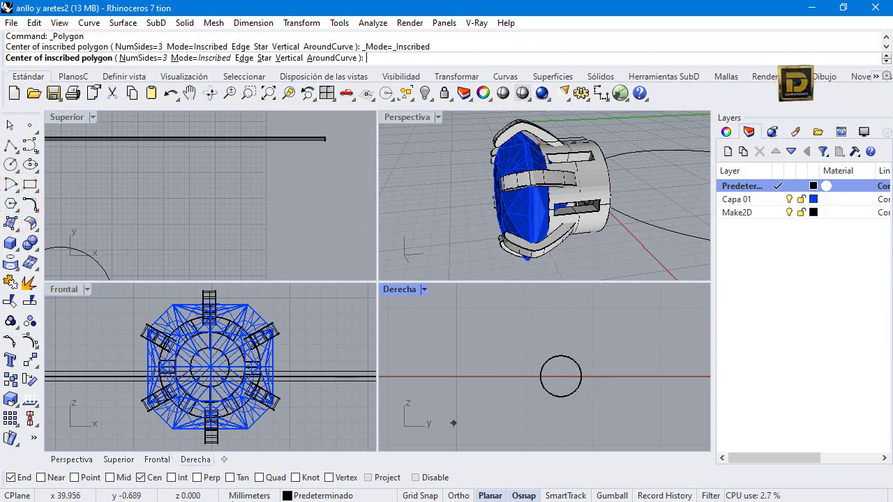
{"action": "left_click", "coordinate": [278, 479]}
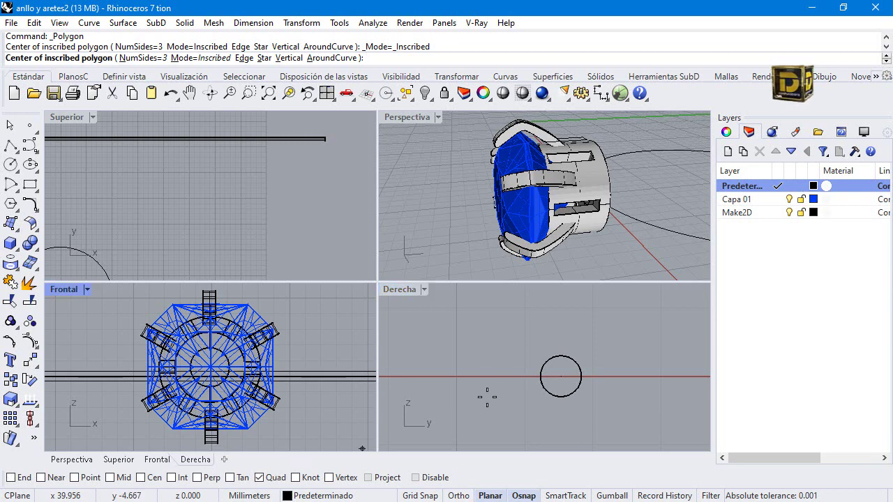
{"action": "left_click", "coordinate": [560, 357]}
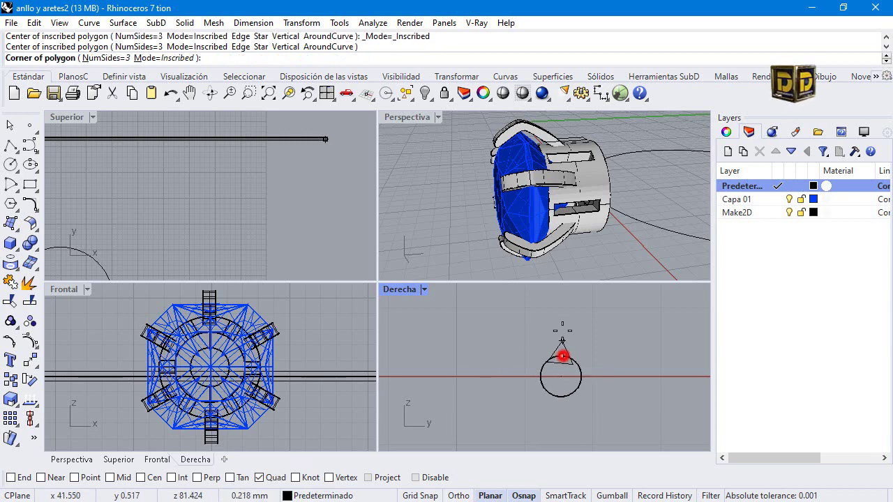
{"action": "left_click", "coordinate": [106, 58]}
{"action": "type", "text": "5"}
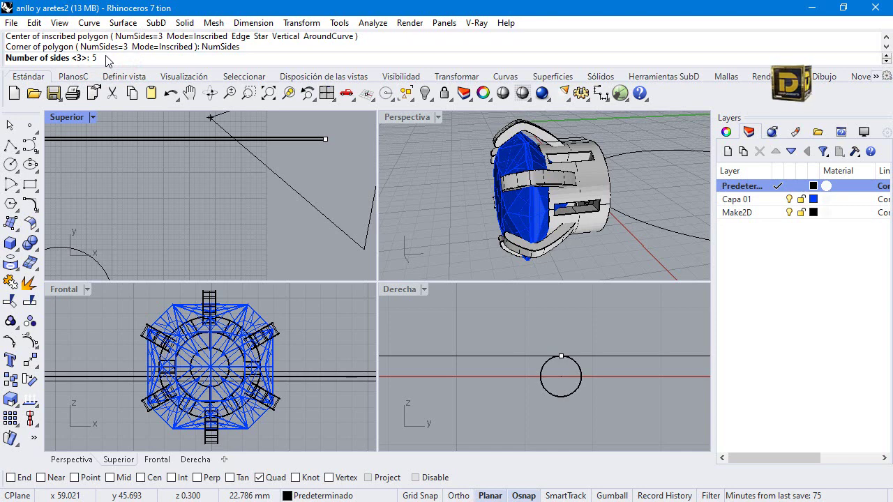
{"action": "key", "text": "Return"}
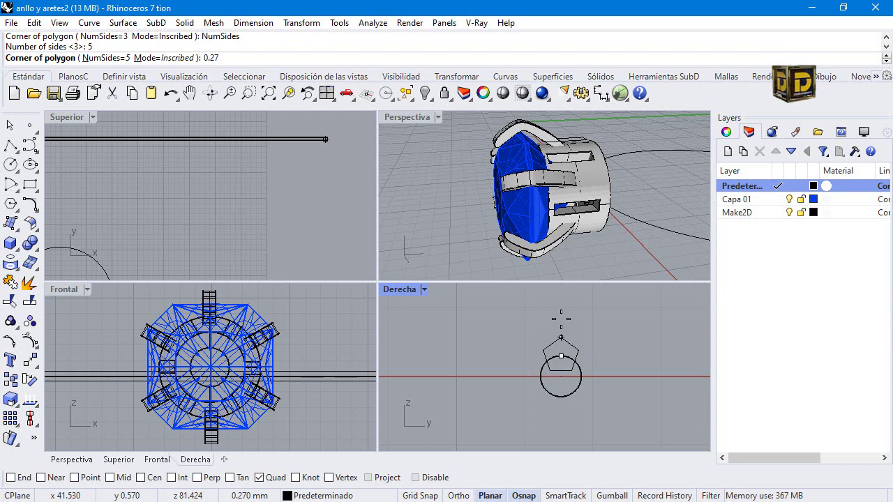
{"action": "key", "text": "Return"}
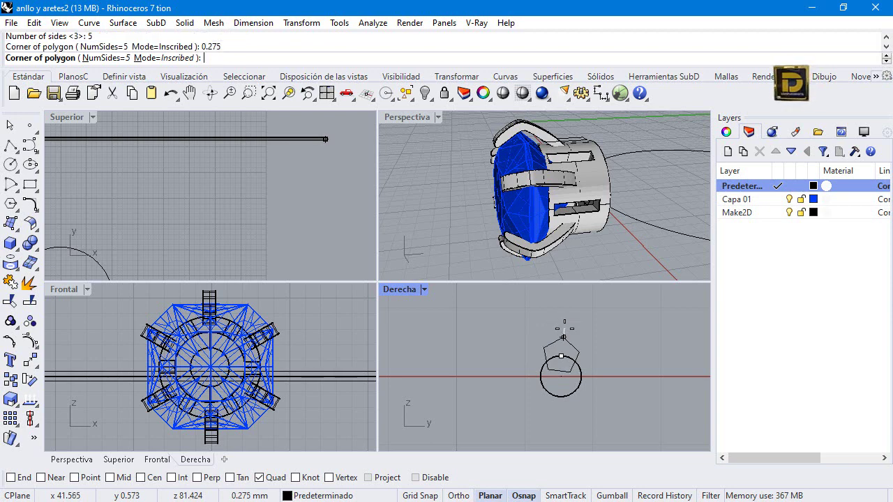
{"action": "left_click", "coordinate": [563, 337]}
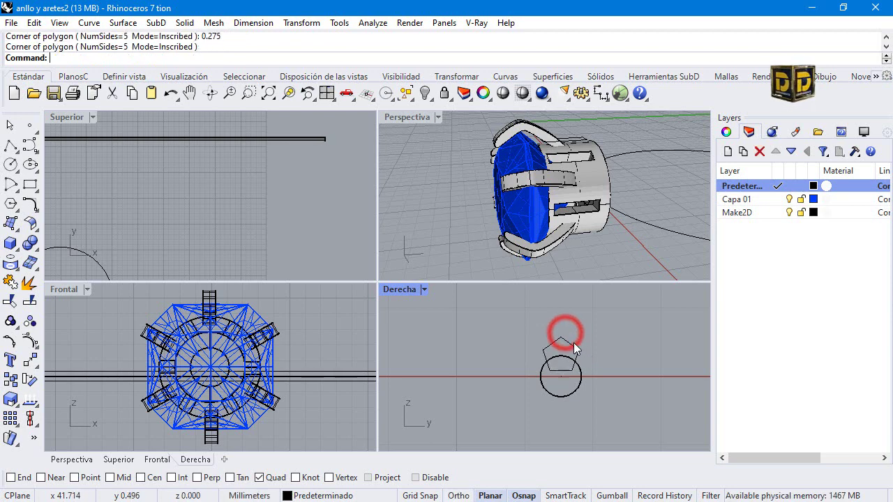
Move the pentagon 0.1 mm straight up from the cylinder's upper quadrant in the Derecha view
{"action": "left_click", "coordinate": [573, 340]}
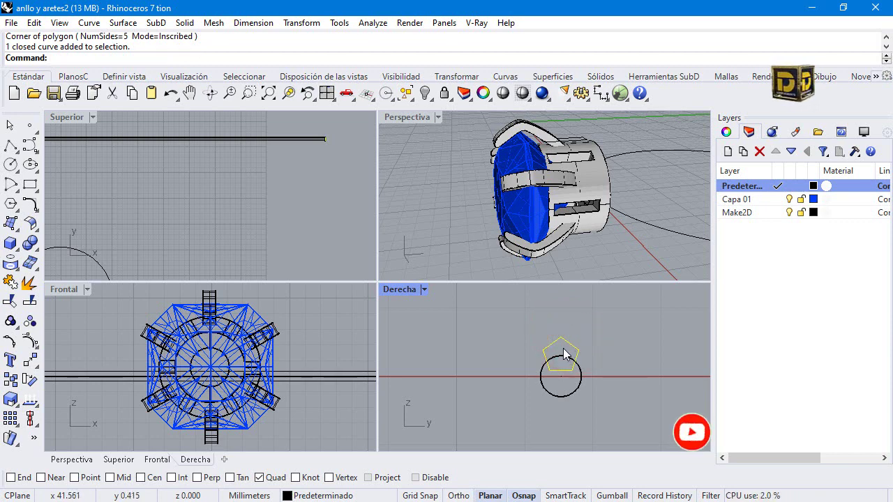
{"action": "scroll", "coordinate": [579, 351], "scroll_direction": "up", "scroll_amount": 2}
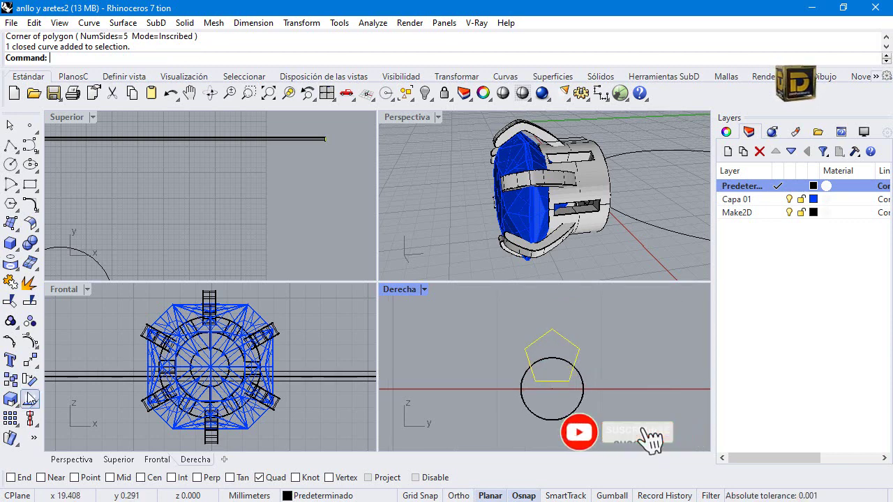
{"action": "left_click", "coordinate": [29, 359]}
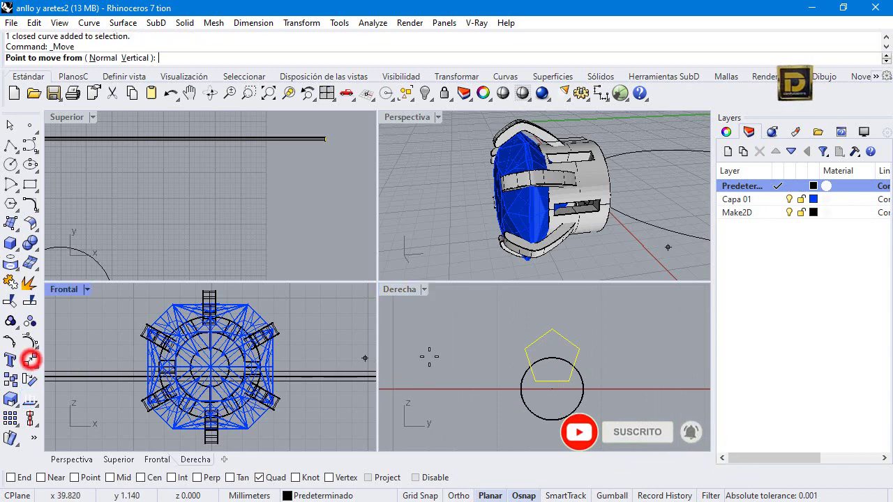
{"action": "left_click", "coordinate": [552, 357]}
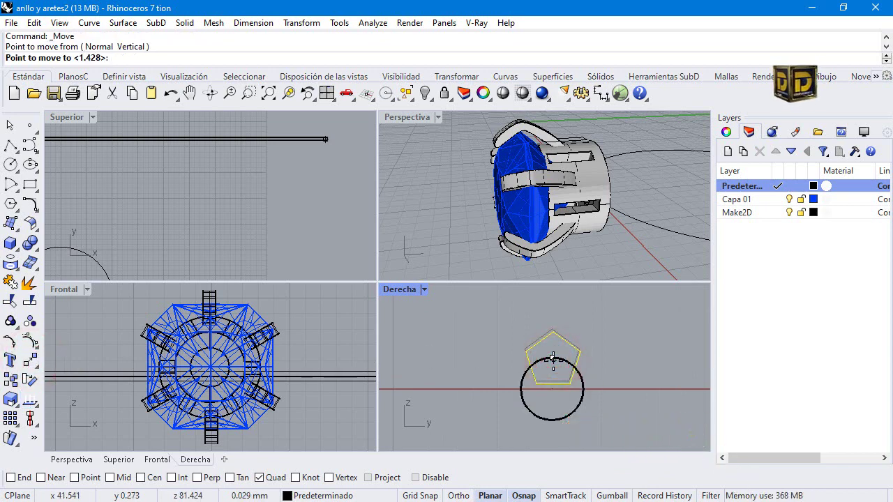
{"action": "type", "text": ".02"}
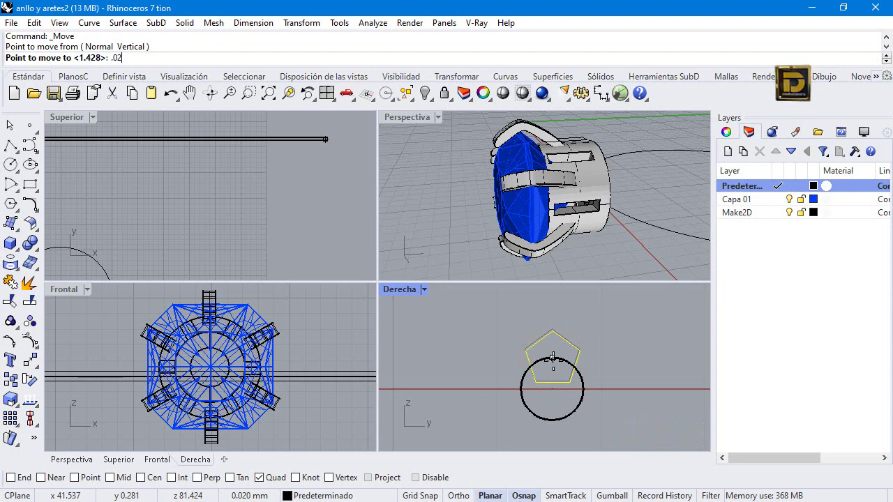
{"action": "key", "text": "BackSpace"}
{"action": "key", "text": "BackSpace"}
{"action": "type", "text": "1"}
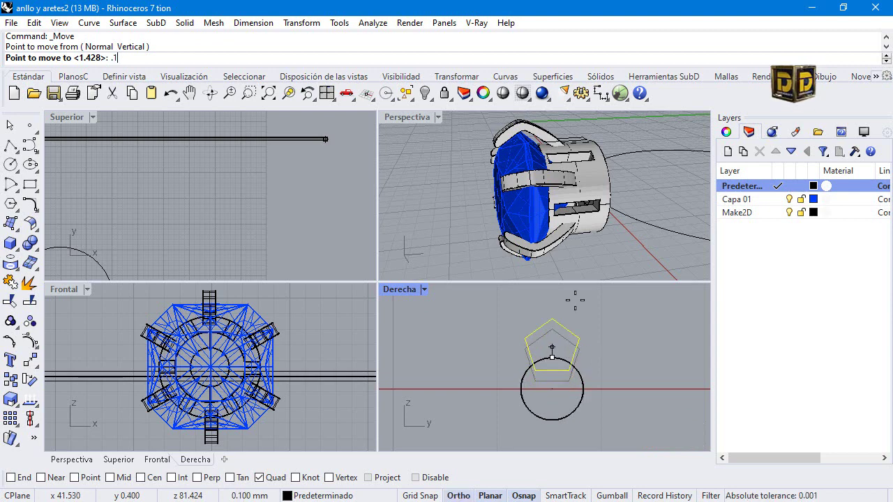
{"action": "key", "text": "Return"}
{"action": "left_click", "coordinate": [597, 298]}
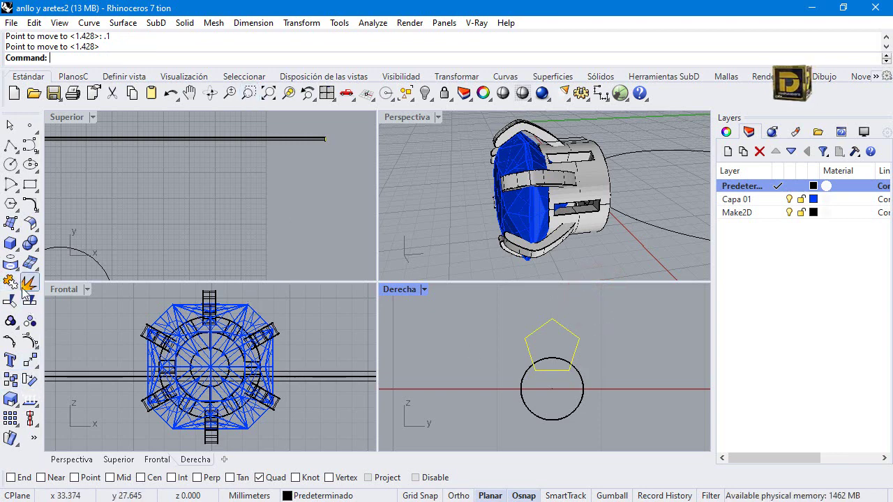
Extrude the pentagon as a solid to one side only, 64.5 mm to the cylinder's other end
{"action": "left_click", "coordinate": [13, 245]}
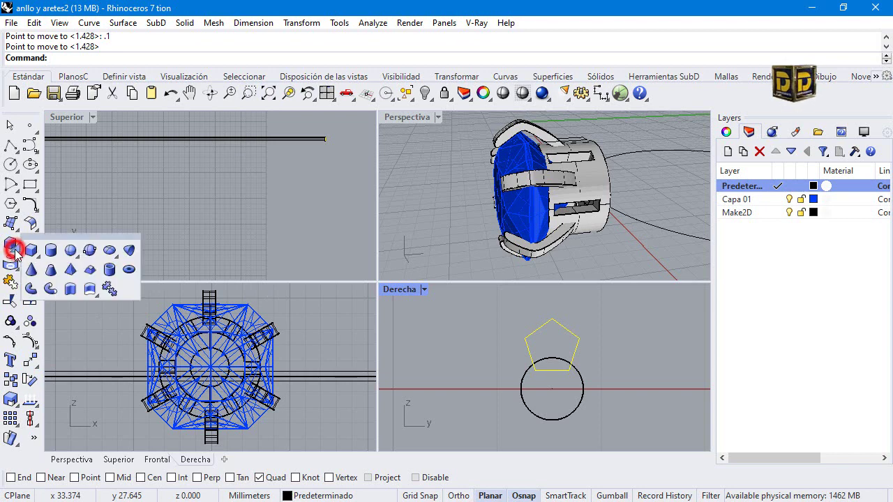
{"action": "left_click", "coordinate": [70, 289]}
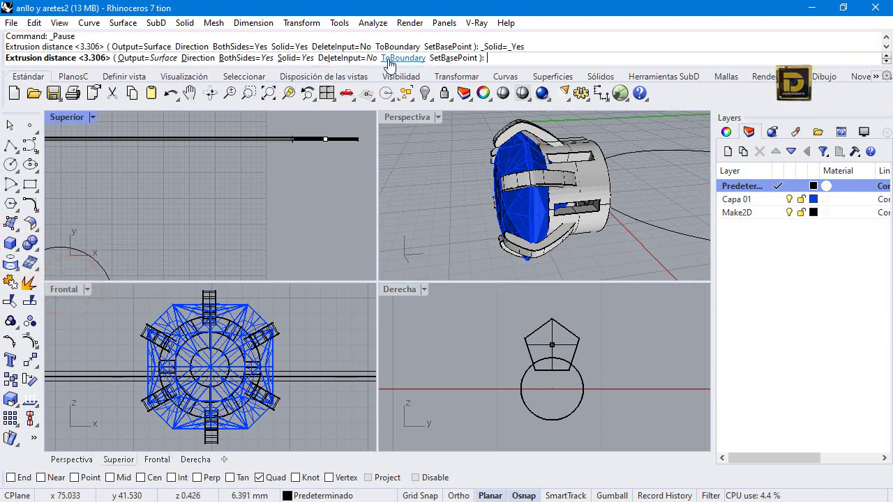
{"action": "left_click", "coordinate": [251, 58]}
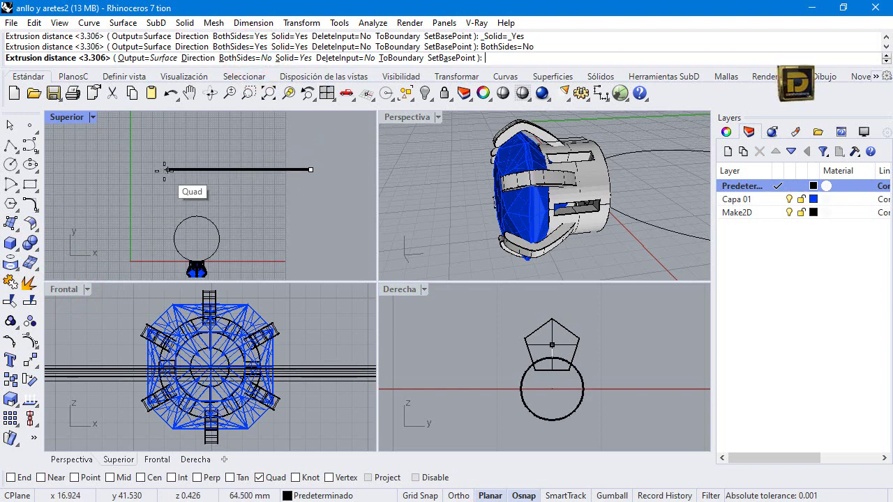
{"action": "left_click", "coordinate": [165, 171]}
Polar-array the pentagonal extrusion around the cylinder's centre with 7 items over 360 degrees in the Derecha view
{"action": "left_click", "coordinate": [556, 319]}
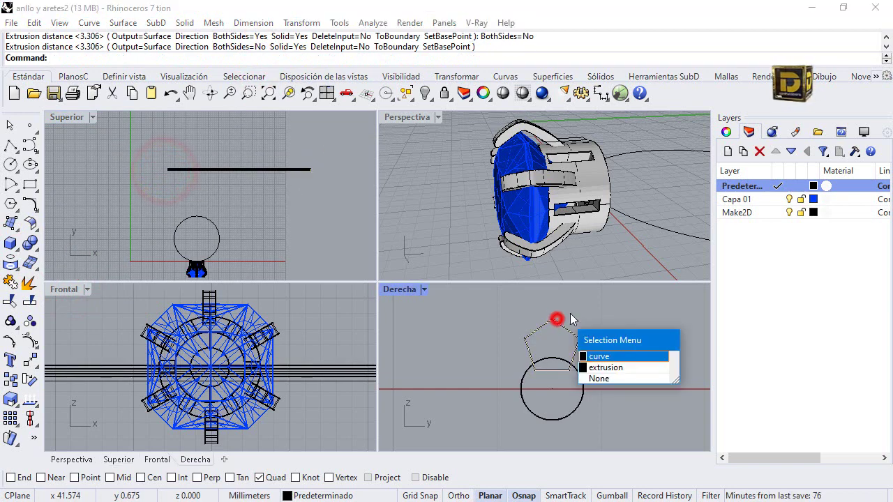
{"action": "left_click", "coordinate": [598, 367]}
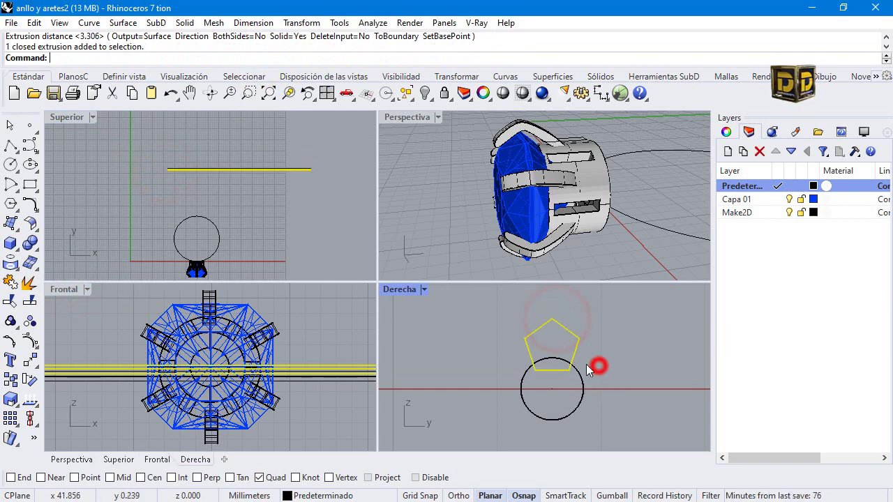
{"action": "left_click", "coordinate": [31, 361]}
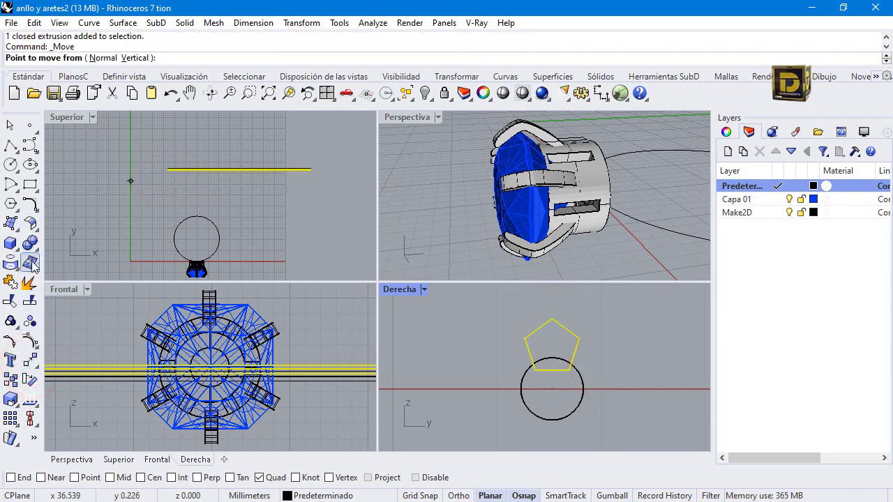
{"action": "left_click", "coordinate": [35, 366]}
{"action": "left_click", "coordinate": [89, 405]}
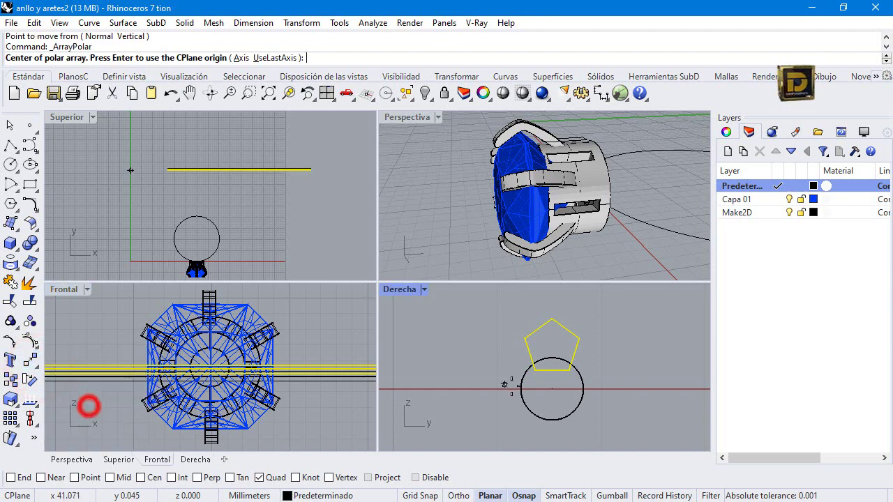
{"action": "right_click", "coordinate": [145, 478]}
{"action": "left_click", "coordinate": [563, 416]}
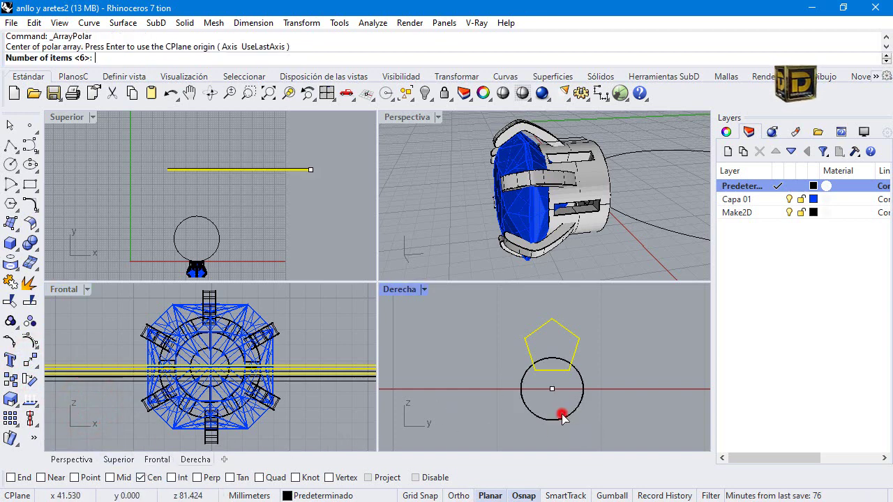
{"action": "type", "text": "7"}
{"action": "key", "text": "Return"}
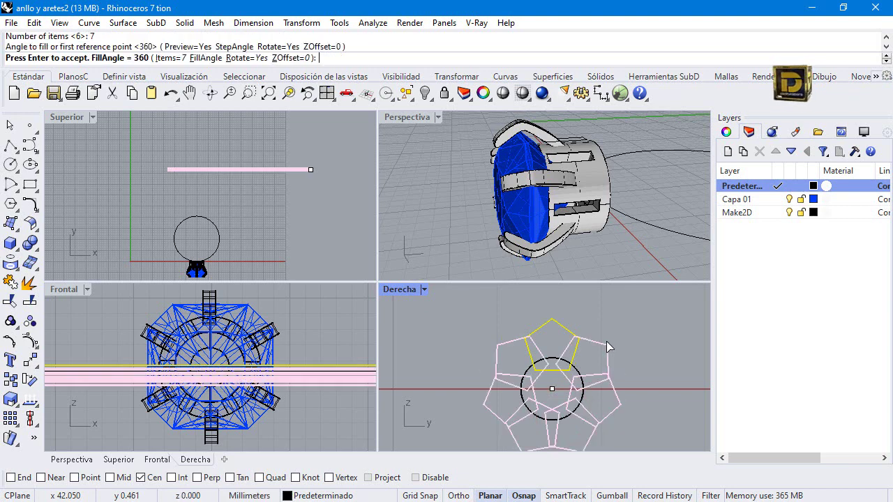
{"action": "key", "text": "Return"}
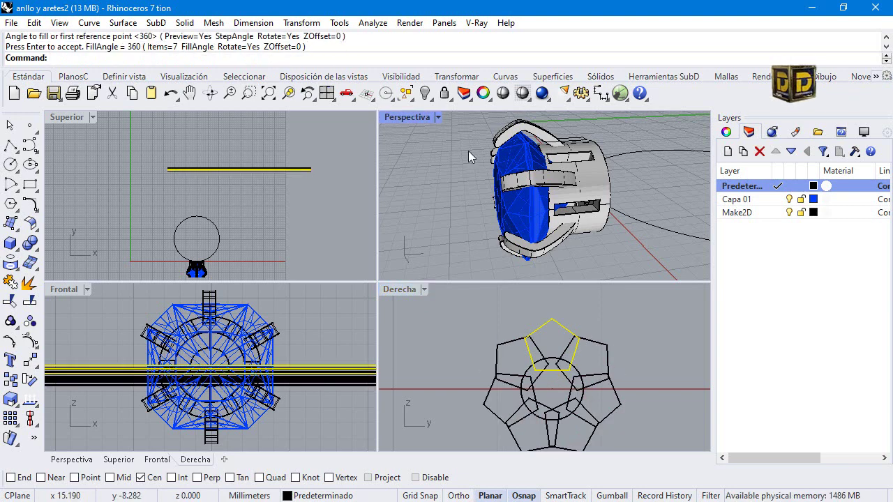
{"action": "scroll", "coordinate": [510, 203], "scroll_direction": "down", "scroll_amount": 5}
{"action": "right_click_drag", "start_coordinate": [401, 176], "coordinate": [454, 223]}
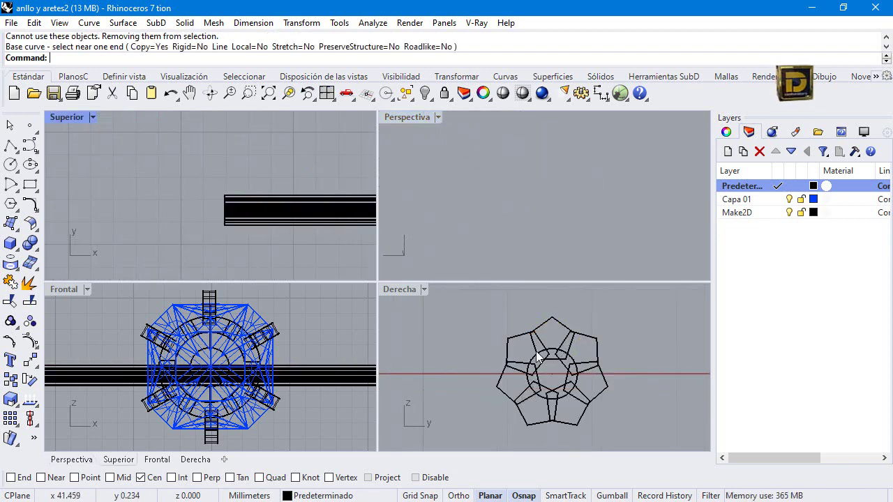
Select all seven pentagonal extrusions around the central cylinder in the Derecha view, undoing any accidental displacement
{"action": "left_click", "coordinate": [558, 328]}
{"action": "left_click", "coordinate": [558, 314]}
{"action": "left_click", "coordinate": [612, 307]}
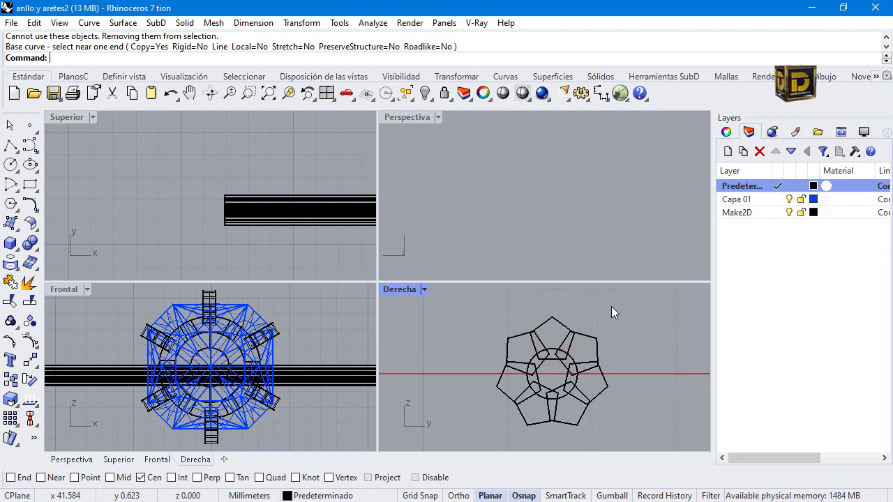
{"action": "left_click", "coordinate": [587, 310]}
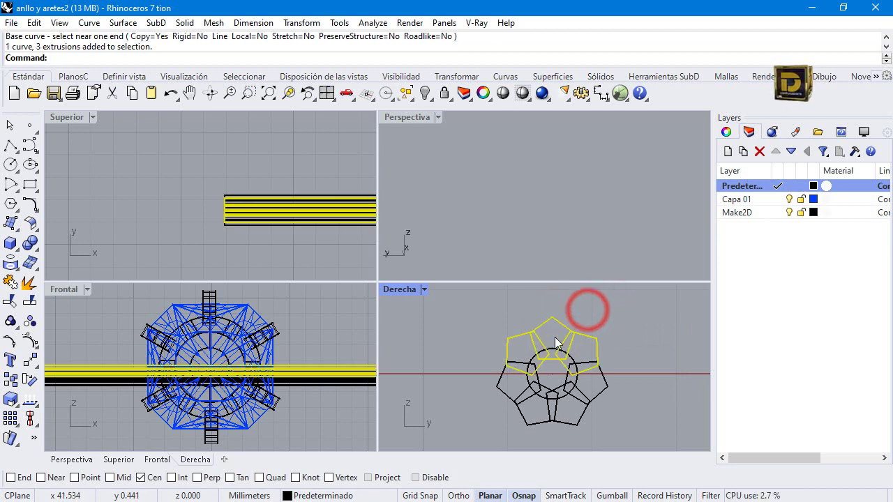
{"action": "left_click", "coordinate": [614, 339]}
{"action": "left_click_drag", "start_coordinate": [603, 393], "coordinate": [591, 416], "text": "shift"}
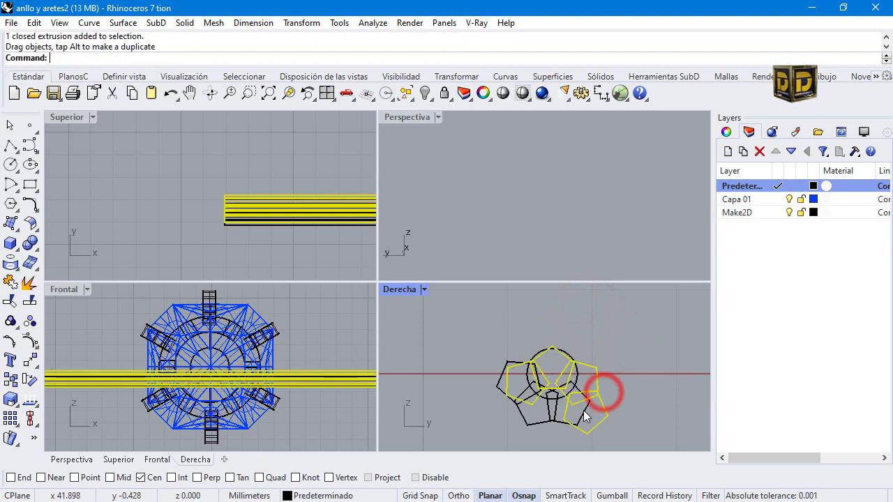
{"action": "key", "text": "ctrl+z"}
{"action": "left_click", "coordinate": [538, 412], "text": "shift"}
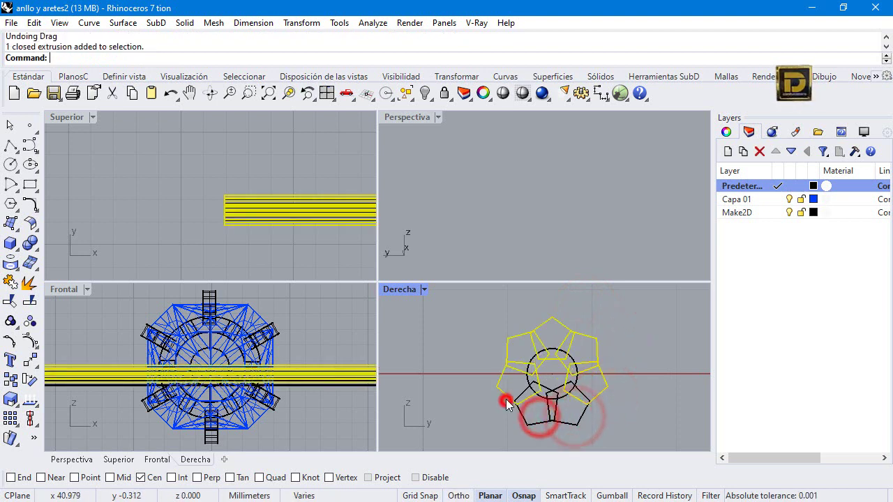
{"action": "left_click", "coordinate": [520, 417], "text": "shift"}
{"action": "left_click", "coordinate": [561, 421], "text": "shift"}
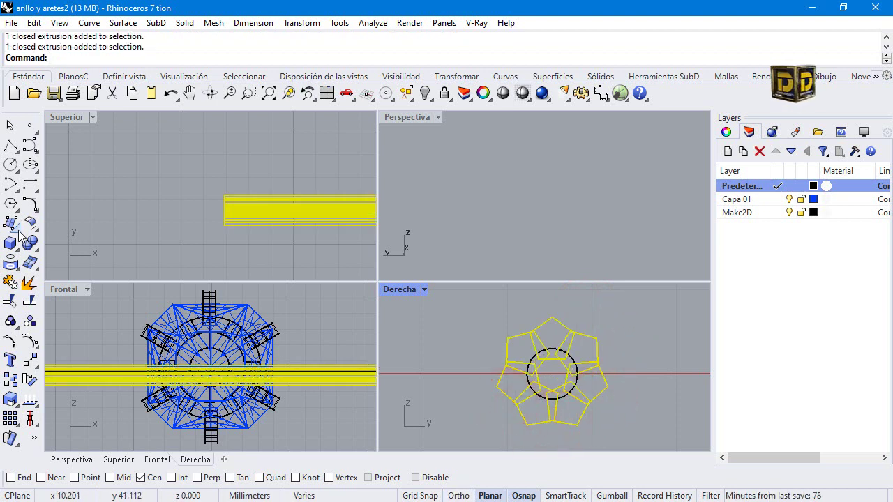
{"action": "left_click", "coordinate": [36, 369]}
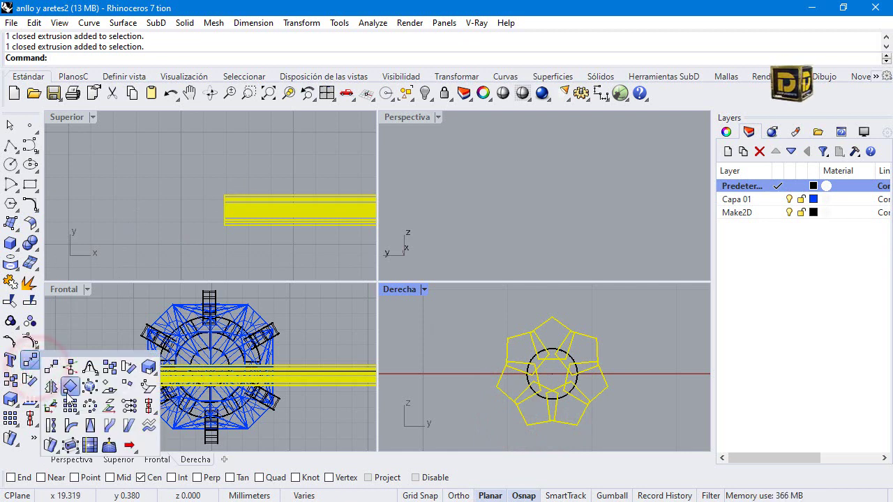
{"action": "left_click", "coordinate": [51, 424]}
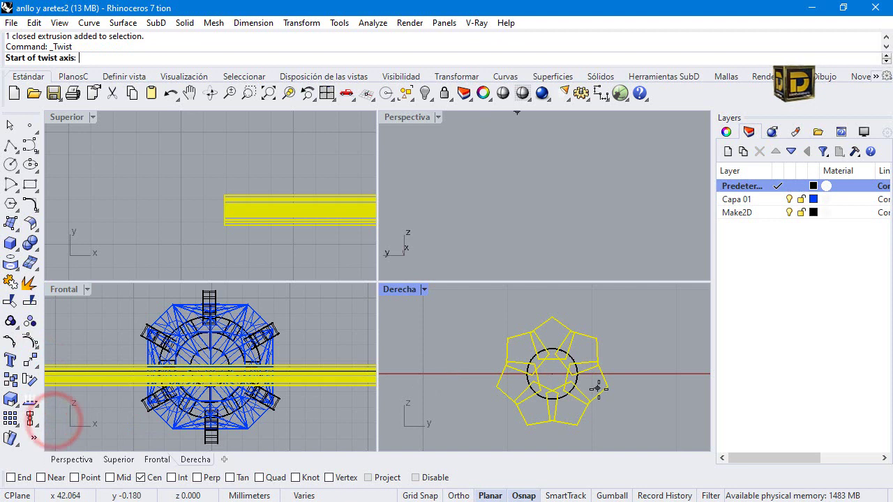
{"action": "left_click", "coordinate": [573, 383]}
{"action": "key", "text": "Escape"}
Twist the seven pentagonal extrusions by -540 degrees about an axis between the end centres of the 64.5 mm cylinder
{"action": "key", "text": "Return"}
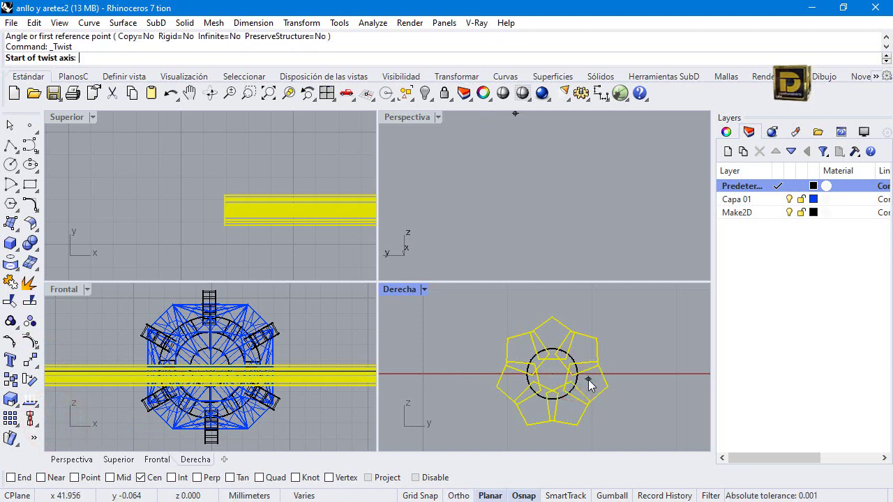
{"action": "left_click", "coordinate": [573, 383]}
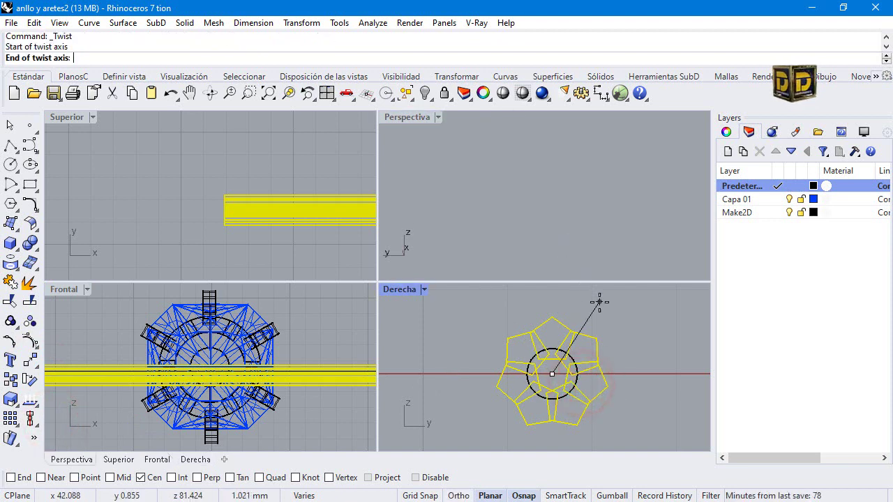
{"action": "scroll", "coordinate": [534, 167], "scroll_direction": "down", "scroll_amount": 5}
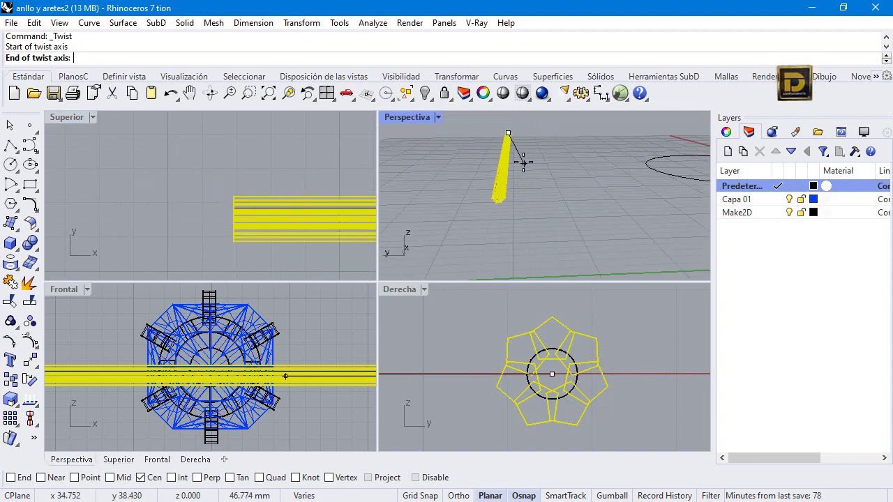
{"action": "scroll", "coordinate": [508, 196], "scroll_direction": "up", "scroll_amount": 3}
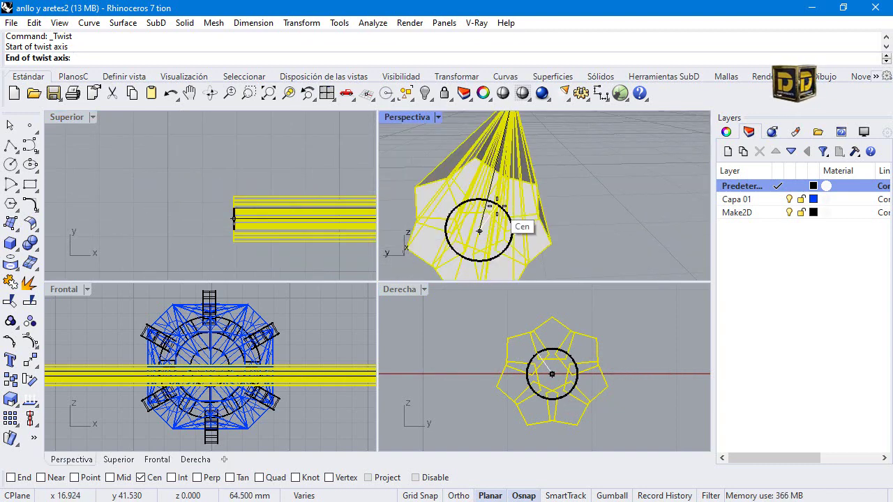
{"action": "left_click", "coordinate": [496, 207]}
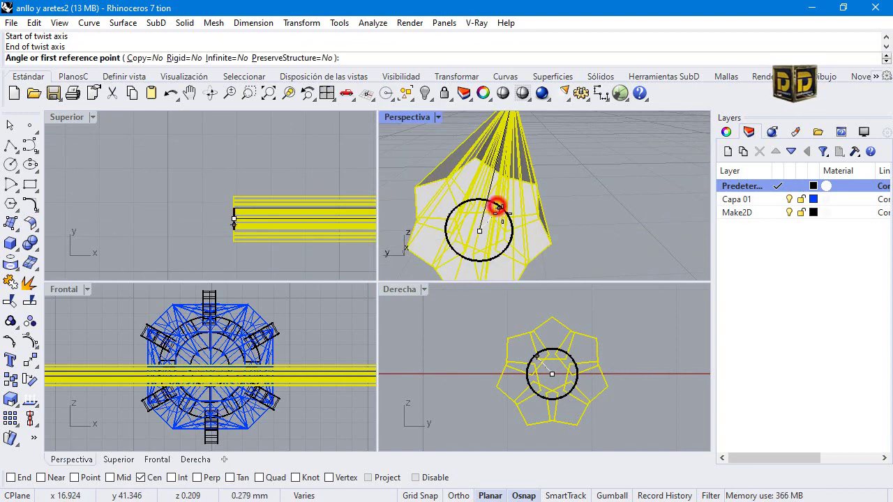
{"action": "left_click", "coordinate": [651, 360]}
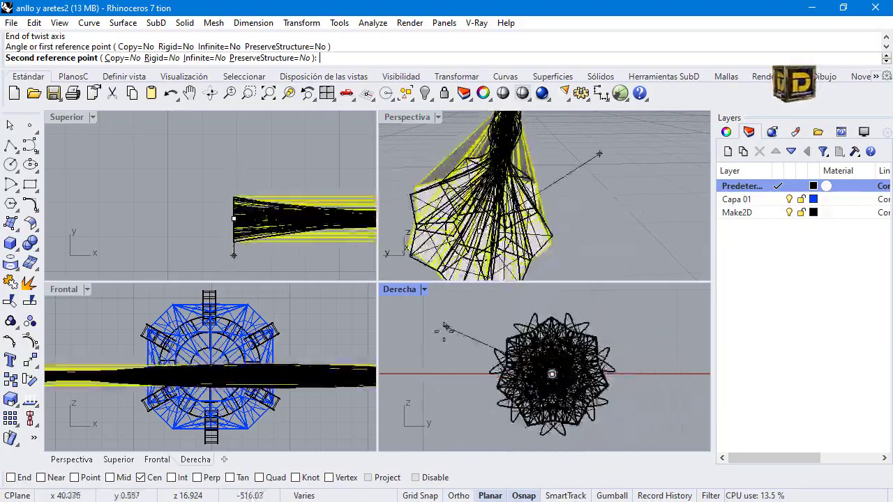
{"action": "key", "text": "shift"}
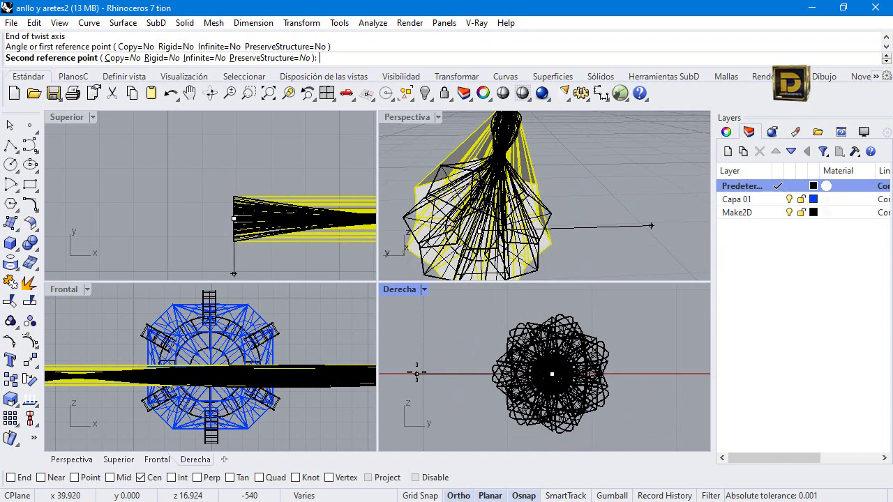
{"action": "left_click", "coordinate": [416, 374]}
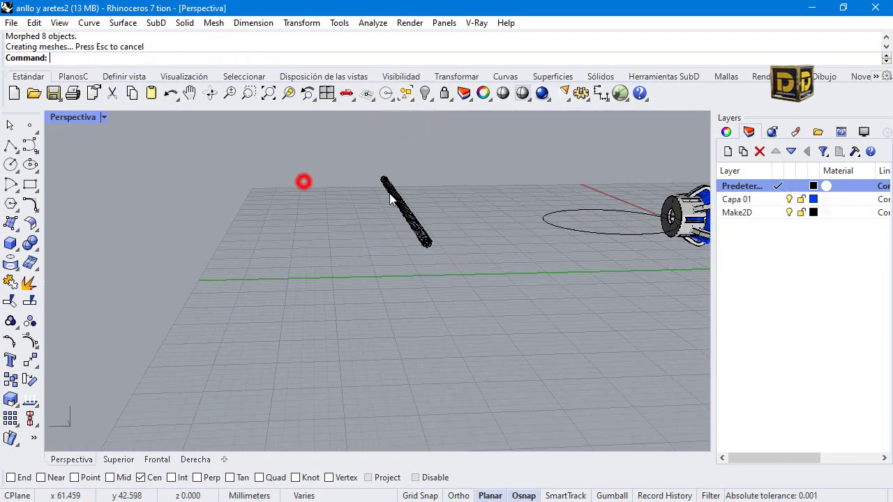
{"action": "scroll", "coordinate": [391, 203], "scroll_direction": "up", "scroll_amount": 6}
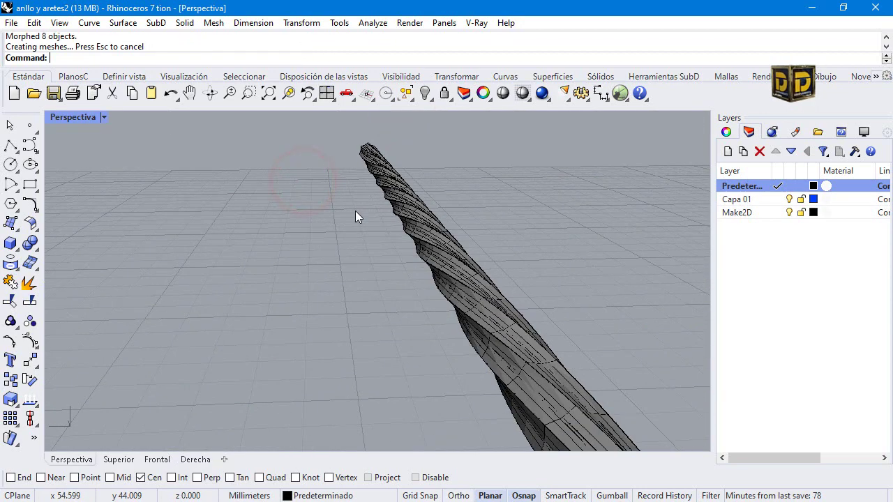
{"action": "scroll", "coordinate": [355, 218], "scroll_direction": "down", "scroll_amount": 5}
{"action": "right_click_drag", "start_coordinate": [428, 302], "coordinate": [378, 214]}
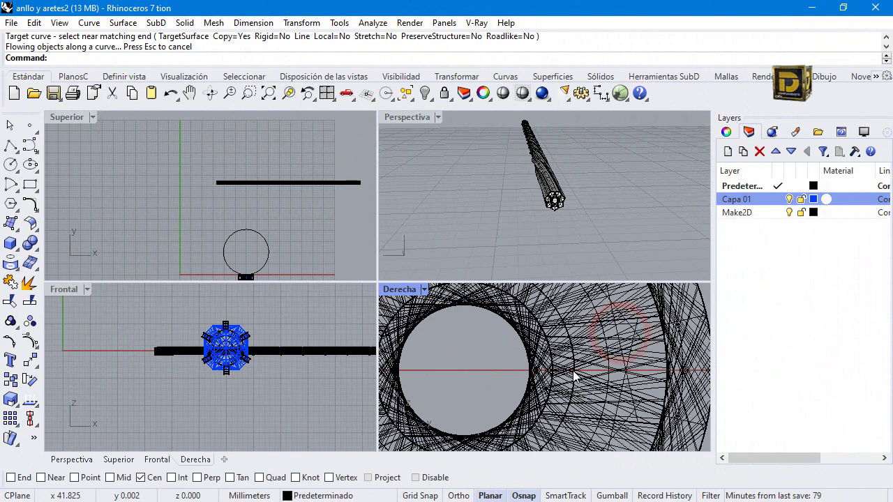
Hide the cylinder at the core of the twisted cable
{"action": "left_click", "coordinate": [574, 364]}
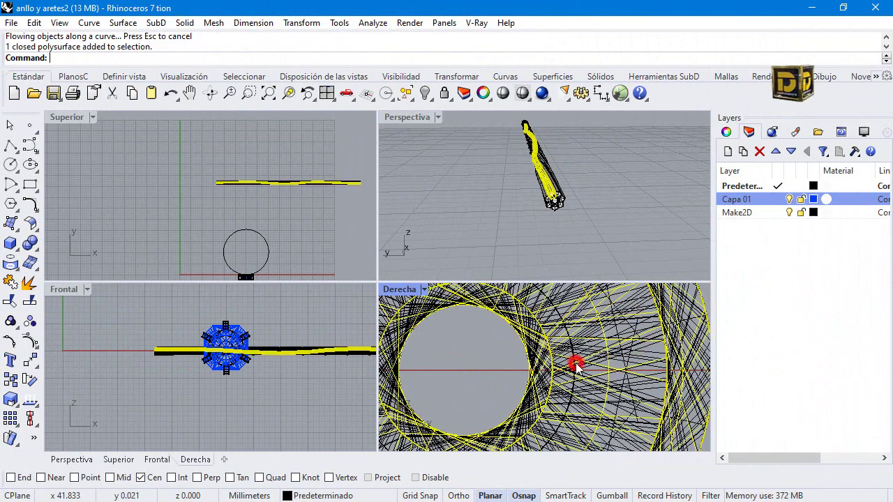
{"action": "left_click", "coordinate": [478, 348]}
{"action": "left_click", "coordinate": [554, 314]}
{"action": "left_click", "coordinate": [567, 315], "text": "shift"}
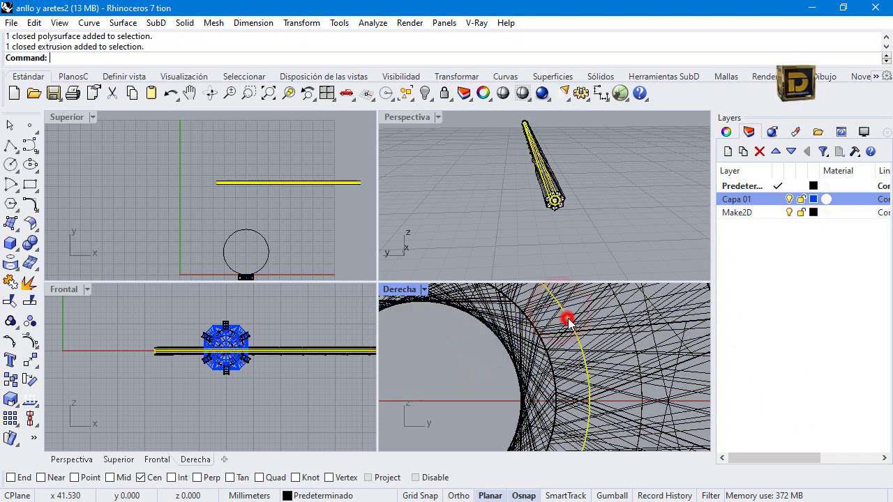
{"action": "left_click", "coordinate": [423, 93]}
{"action": "scroll", "coordinate": [496, 375], "scroll_direction": "down", "scroll_amount": 3}
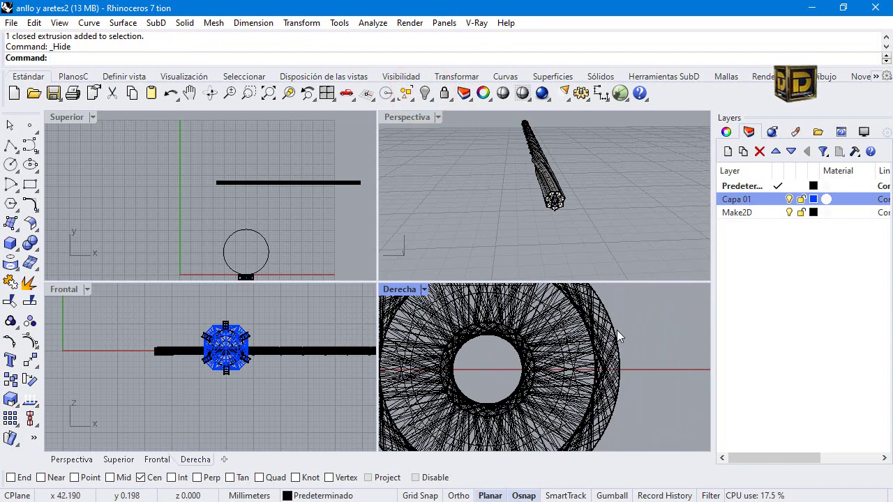
Flow a copy of the seven twisted strands from the cable's straight centre line onto the finger-size circle
{"action": "left_click_drag", "start_coordinate": [592, 385], "coordinate": [538, 415]}
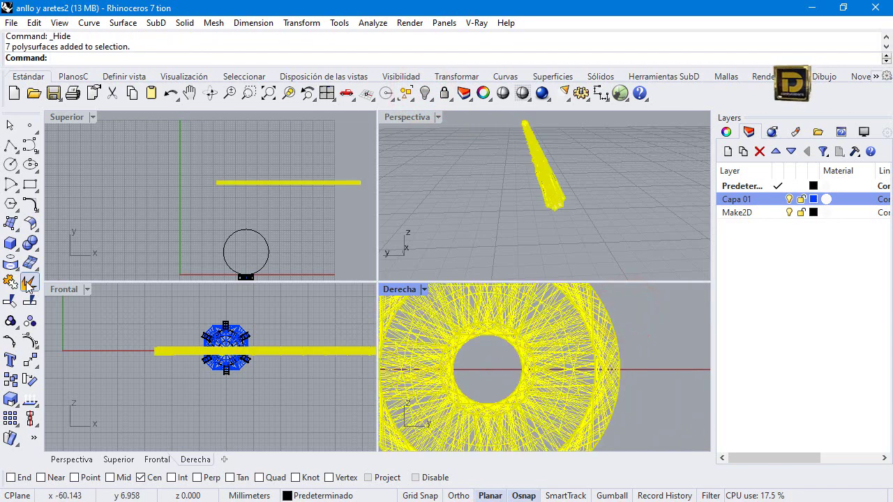
{"action": "left_click", "coordinate": [30, 361]}
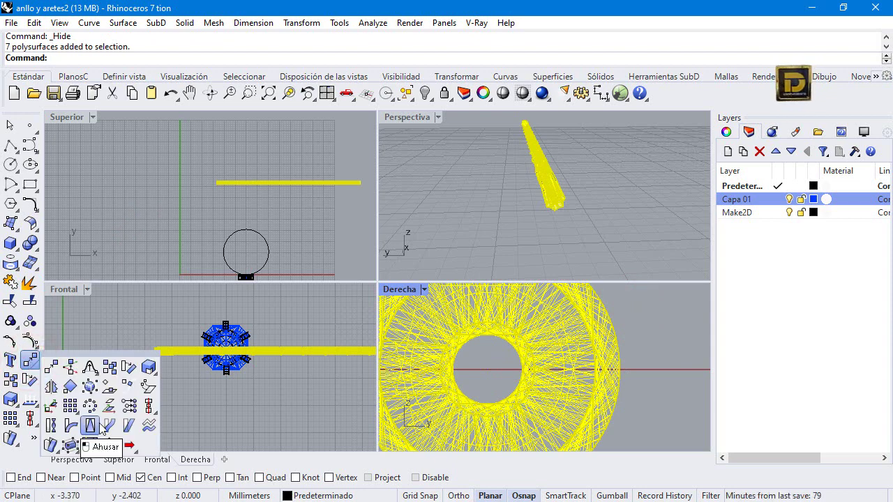
{"action": "left_click", "coordinate": [109, 426]}
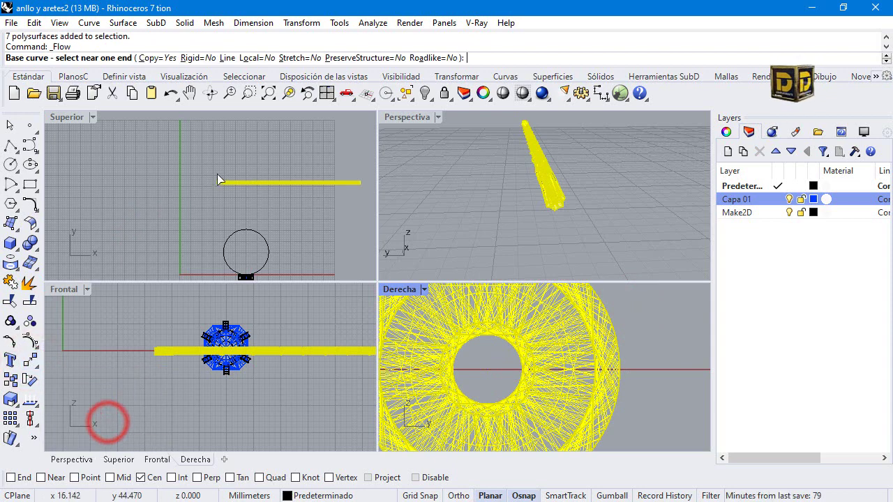
{"action": "scroll", "coordinate": [223, 189], "scroll_direction": "up", "scroll_amount": 5}
{"action": "scroll", "coordinate": [209, 222], "scroll_direction": "up", "scroll_amount": 2}
{"action": "scroll", "coordinate": [237, 212], "scroll_direction": "down", "scroll_amount": 5}
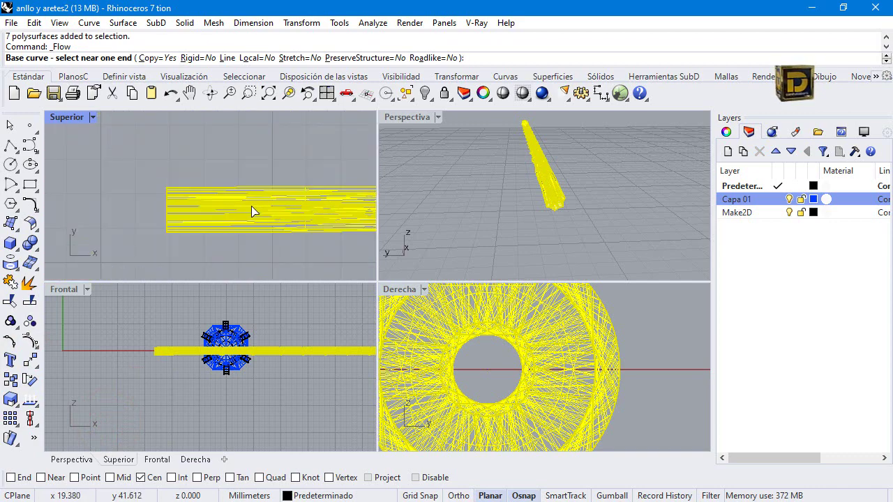
{"action": "scroll", "coordinate": [300, 212], "scroll_direction": "up", "scroll_amount": 4}
{"action": "scroll", "coordinate": [252, 145], "scroll_direction": "up", "scroll_amount": 2}
{"action": "scroll", "coordinate": [256, 209], "scroll_direction": "down", "scroll_amount": 2}
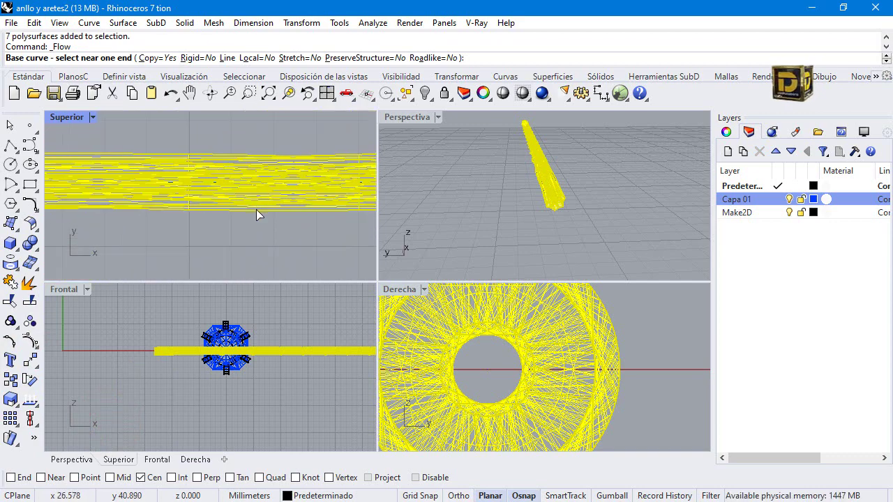
{"action": "scroll", "coordinate": [246, 180], "scroll_direction": "up", "scroll_amount": 4}
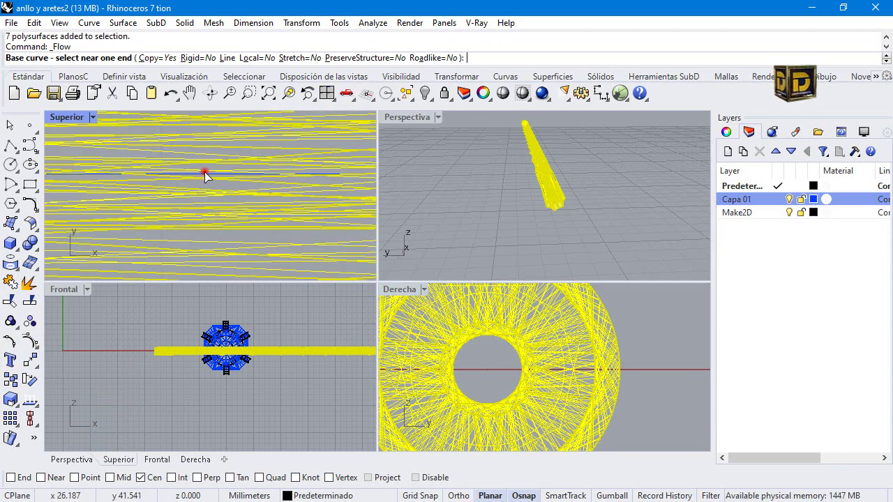
{"action": "left_click", "coordinate": [205, 176]}
{"action": "left_click", "coordinate": [248, 207]}
{"action": "scroll", "coordinate": [219, 214], "scroll_direction": "down", "scroll_amount": 3}
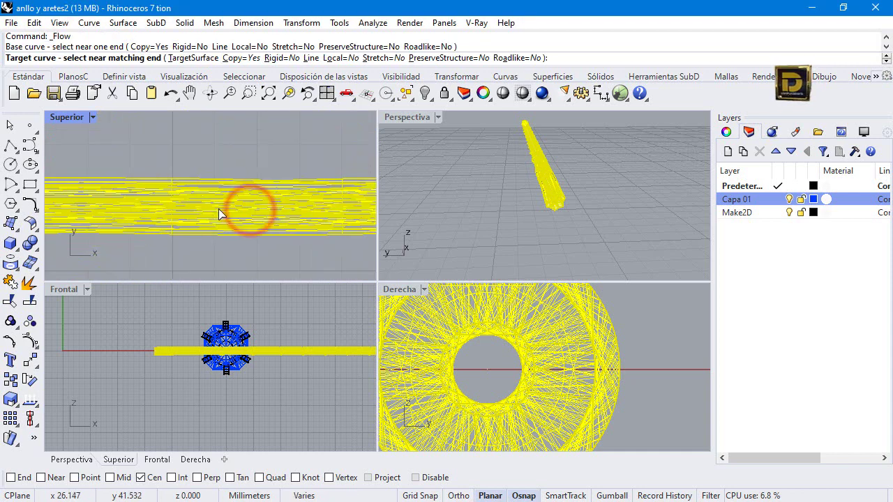
{"action": "scroll", "coordinate": [213, 217], "scroll_direction": "down", "scroll_amount": 6}
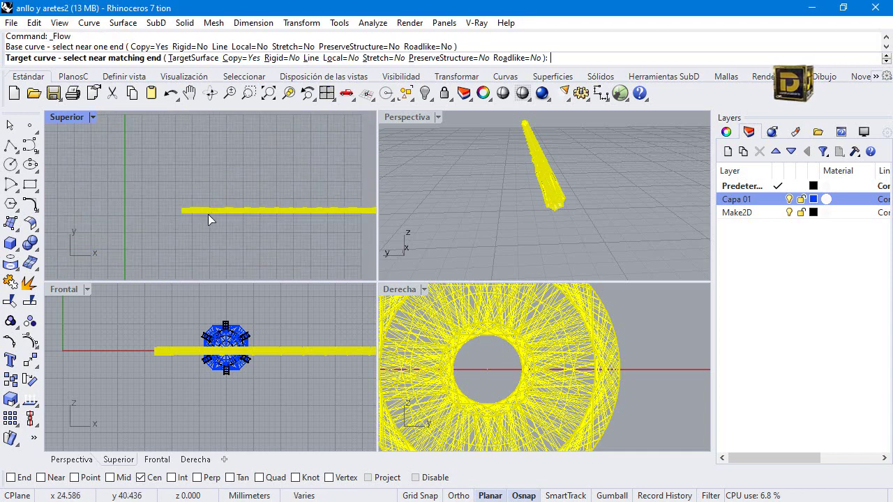
{"action": "left_click", "coordinate": [166, 241]}
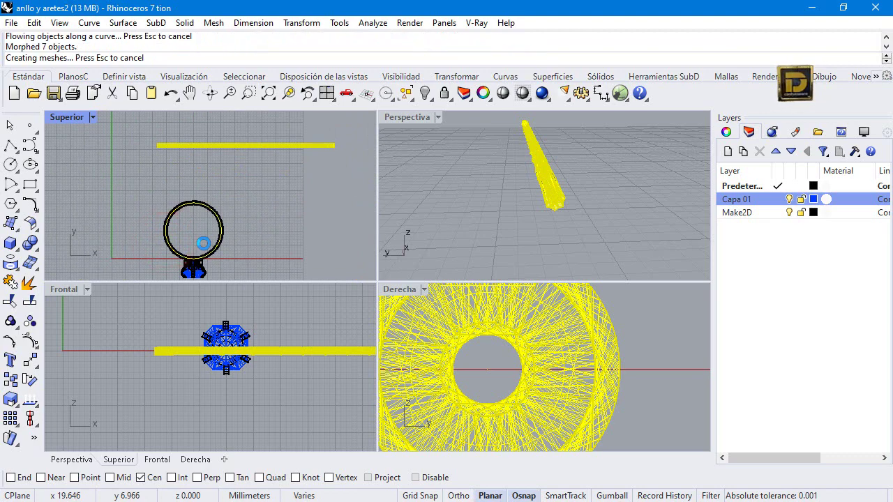
{"action": "left_click", "coordinate": [131, 190]}
Hide the straight twisted cable and its guide curves in the Superior view
{"action": "scroll", "coordinate": [607, 215], "scroll_direction": "up", "scroll_amount": 6}
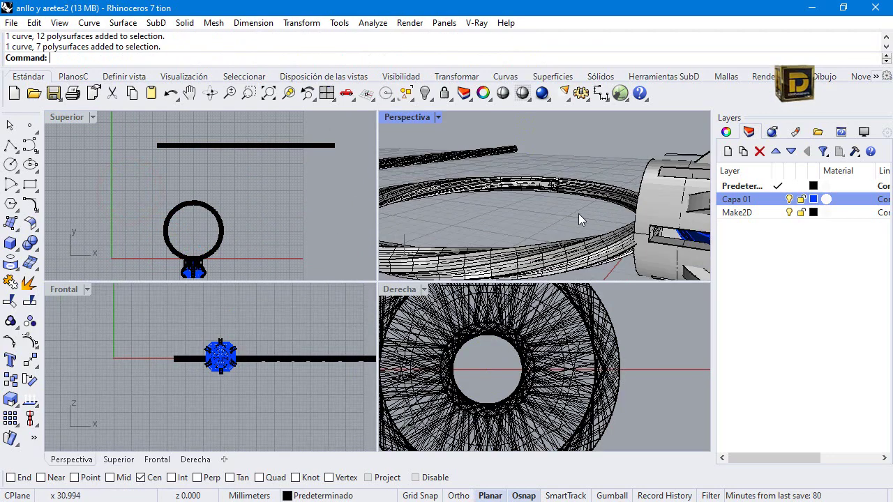
{"action": "left_click_drag", "start_coordinate": [116, 126], "coordinate": [351, 141]}
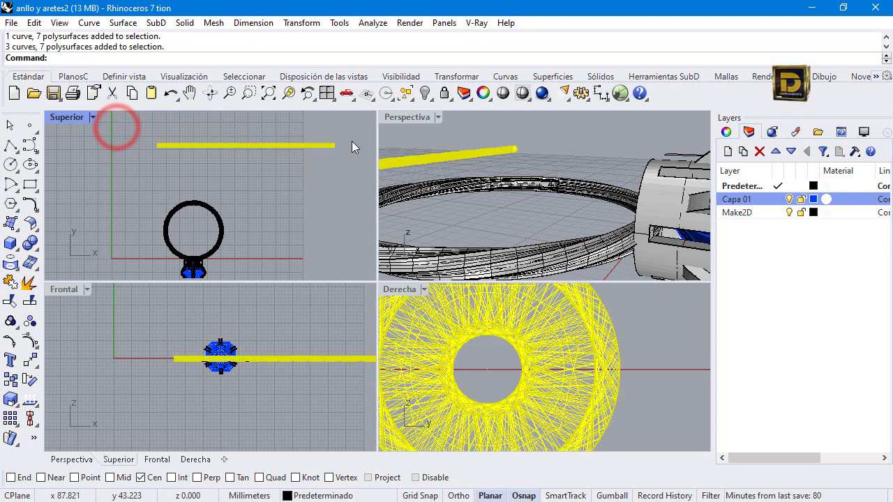
{"action": "left_click", "coordinate": [424, 93]}
Move the twisted ring band up onto the setting's centre line in the Derecha view and paste a copy of it in place
{"action": "left_click_drag", "start_coordinate": [256, 207], "coordinate": [216, 245]}
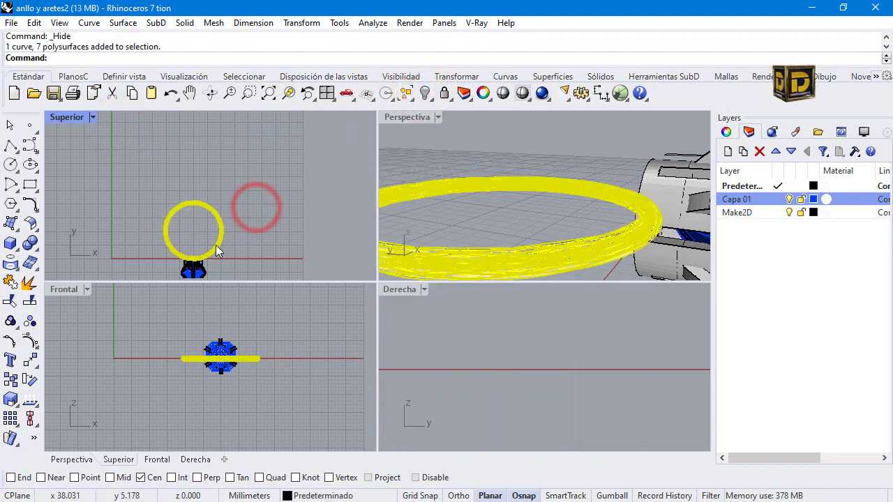
{"action": "scroll", "coordinate": [220, 359], "scroll_direction": "up", "scroll_amount": 4}
{"action": "scroll", "coordinate": [570, 399], "scroll_direction": "down", "scroll_amount": 6}
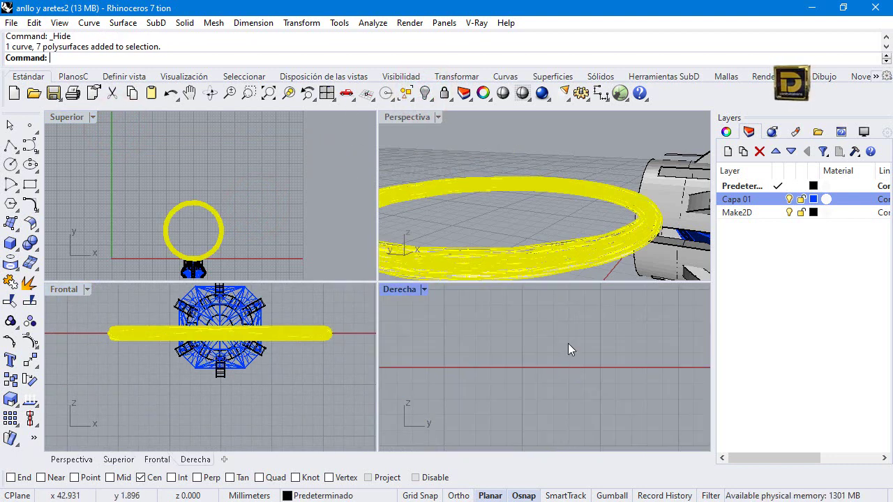
{"action": "scroll", "coordinate": [505, 377], "scroll_direction": "up", "scroll_amount": 8}
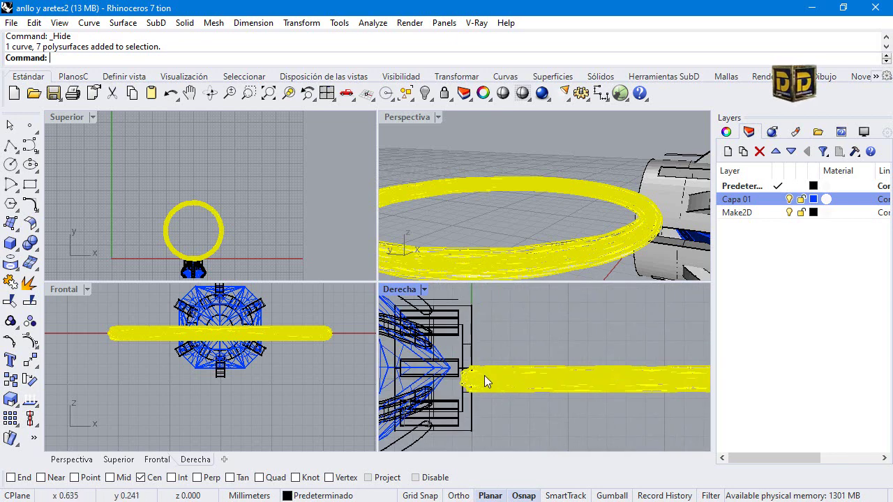
{"action": "scroll", "coordinate": [482, 377], "scroll_direction": "up", "scroll_amount": 3}
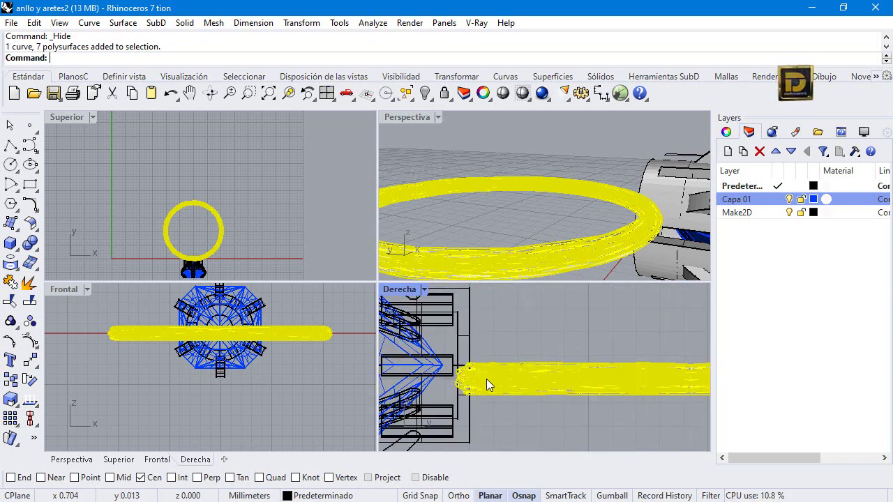
{"action": "left_click_drag", "start_coordinate": [486, 377], "coordinate": [490, 355], "text": "shift"}
{"action": "left_click_drag", "start_coordinate": [491, 363], "coordinate": [489, 361]}
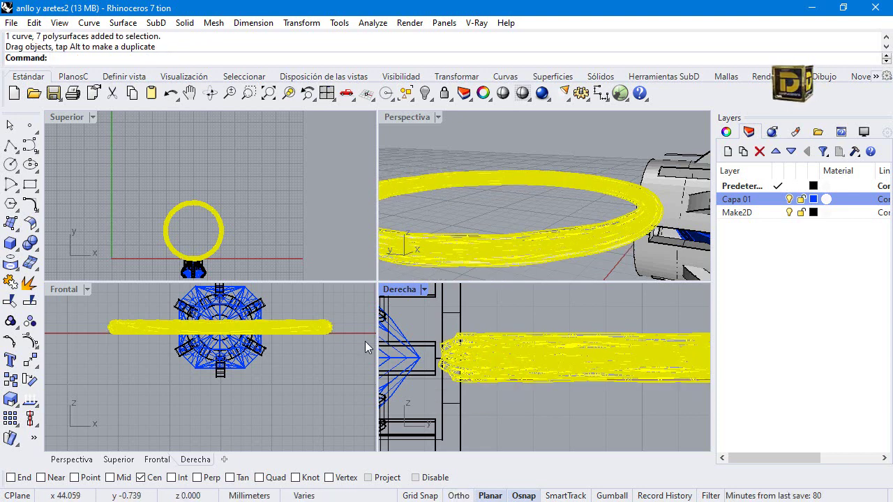
{"action": "key", "text": "ctrl+c"}
{"action": "key", "text": "ctrl+v"}
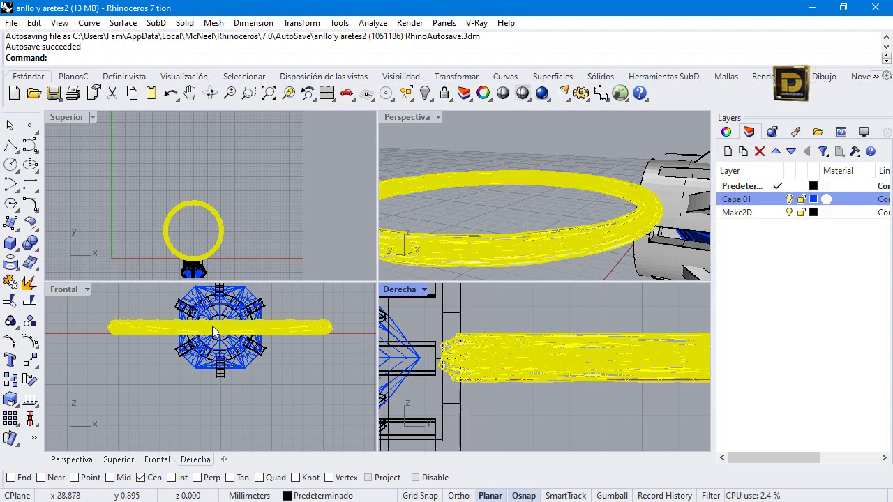
Try rotating the copied band by 20 degrees about the setting's centre in the Frontal view, and undo the rotation
{"action": "left_click", "coordinate": [301, 23]}
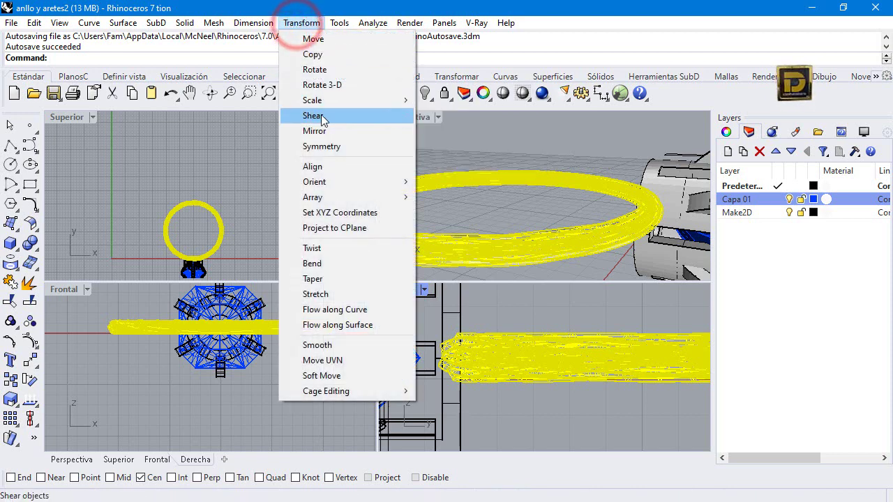
{"action": "mouse_move", "coordinate": [323, 101]}
{"action": "left_click", "coordinate": [329, 70]}
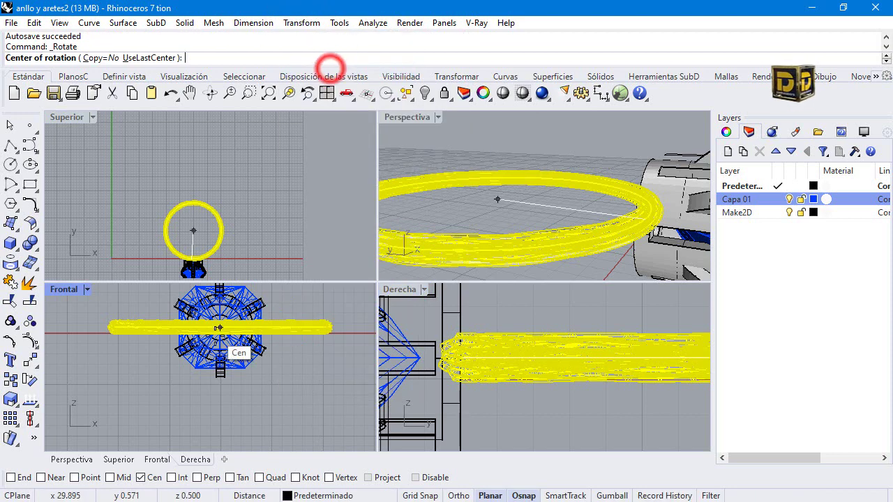
{"action": "left_click", "coordinate": [220, 328]}
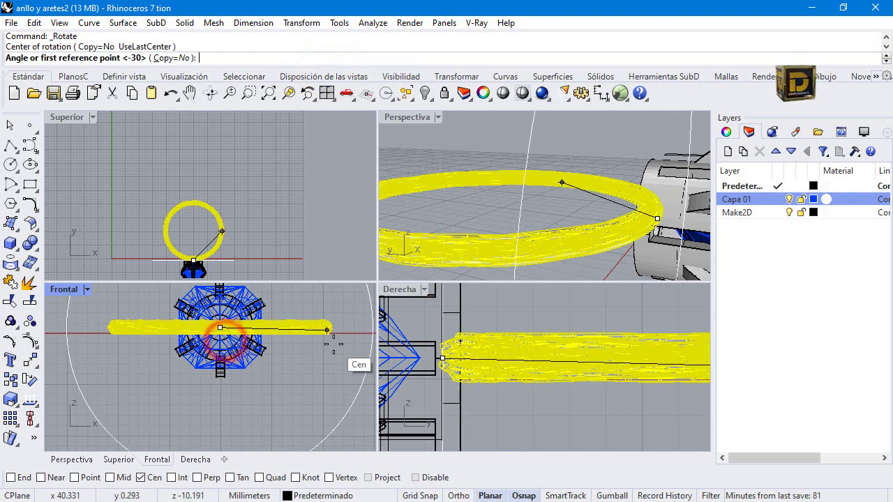
{"action": "left_click", "coordinate": [357, 328]}
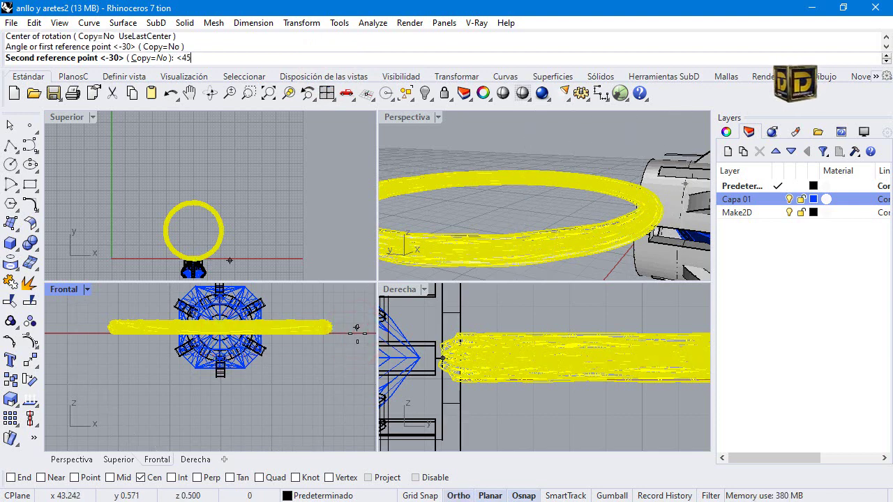
{"action": "key", "text": "BackSpace"}
{"action": "key", "text": "BackSpace"}
{"action": "type", "text": "20"}
{"action": "key", "text": "Return"}
{"action": "left_click", "coordinate": [259, 295]}
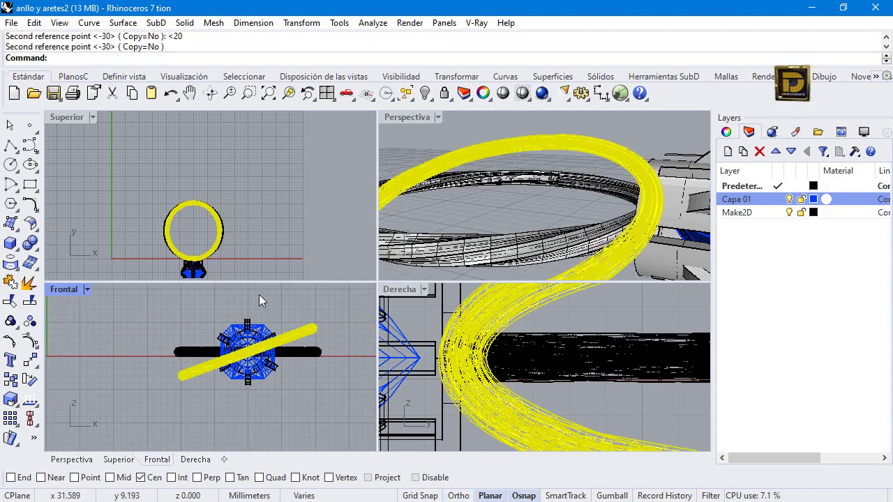
{"action": "key", "text": "ctrl+z"}
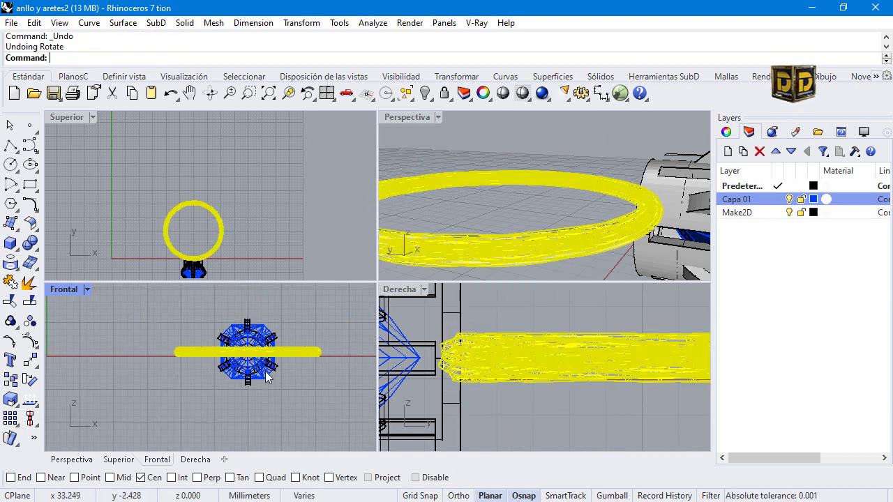
{"action": "scroll", "coordinate": [279, 391], "scroll_direction": "up", "scroll_amount": 2}
{"action": "key", "text": "Return"}
{"action": "scroll", "coordinate": [275, 398], "scroll_direction": "up", "scroll_amount": 3}
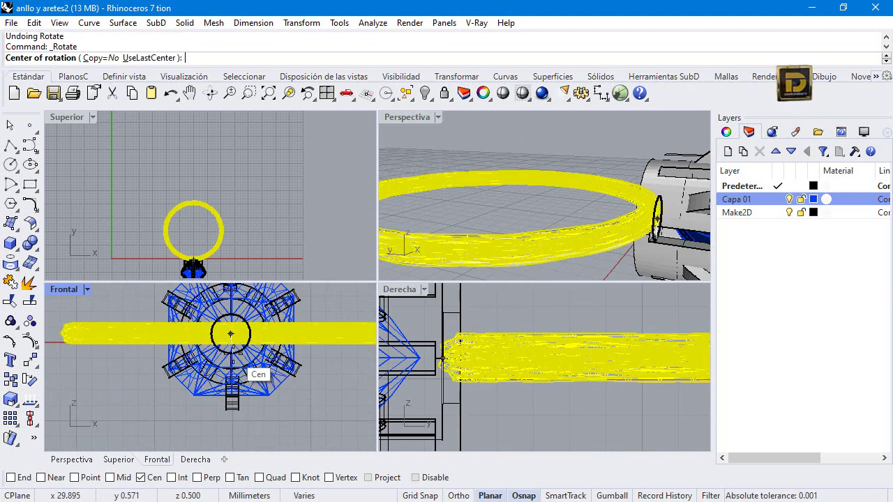
{"action": "left_click", "coordinate": [231, 333]}
{"action": "key", "text": "Escape"}
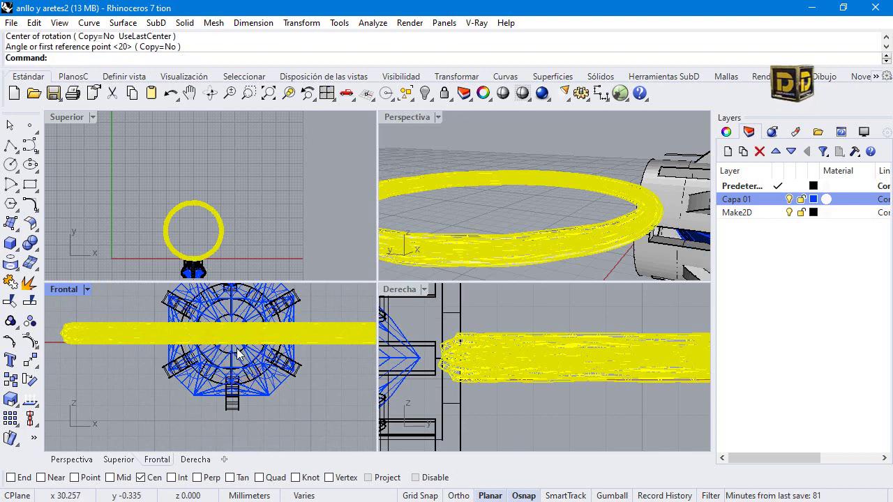
Rotate the copied band by 15 degrees about the setting's centre in the Frontal view
{"action": "key", "text": "Return"}
{"action": "left_click", "coordinate": [240, 351]}
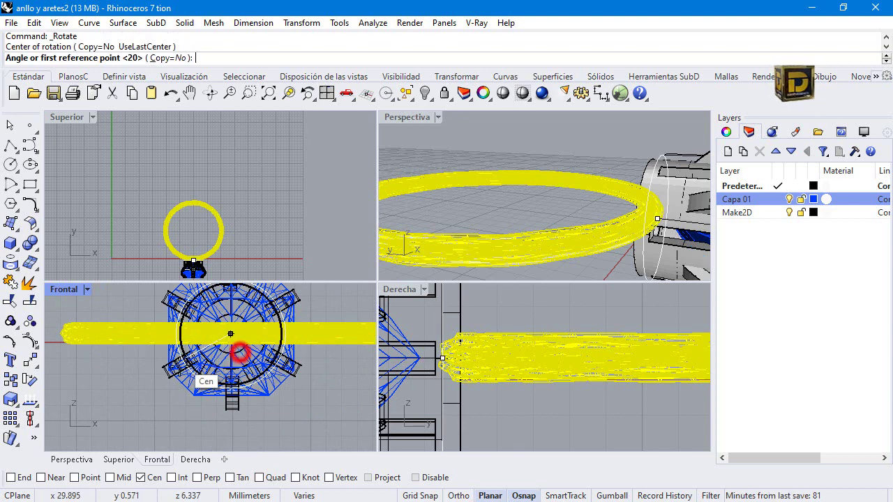
{"action": "scroll", "coordinate": [259, 351], "scroll_direction": "down", "scroll_amount": 3}
{"action": "left_click", "coordinate": [354, 352]}
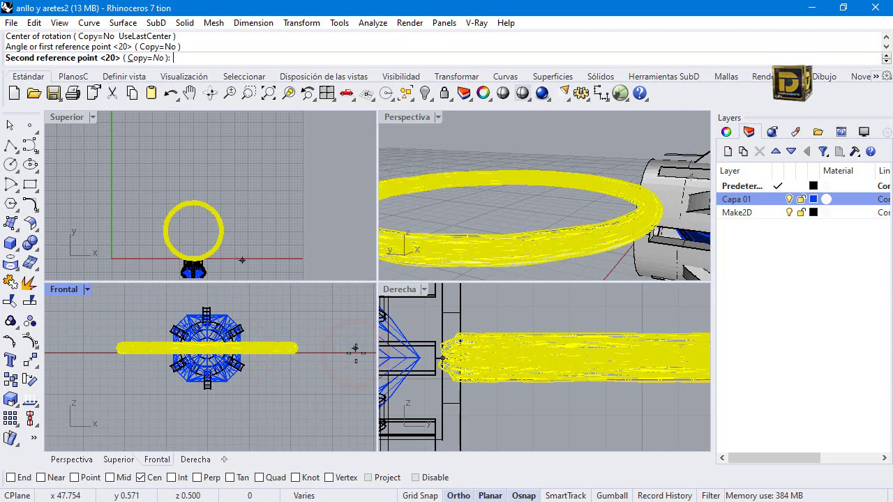
{"action": "type", "text": "<15"}
{"action": "key", "text": "Return"}
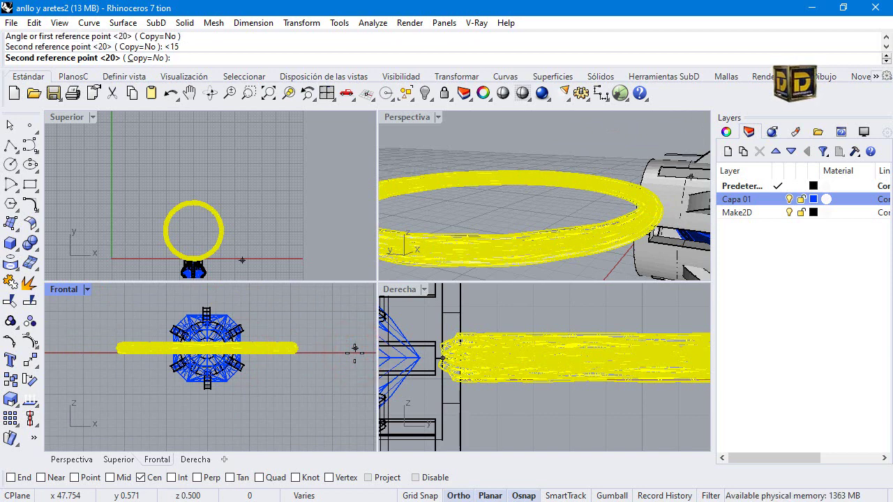
{"action": "left_click", "coordinate": [350, 309]}
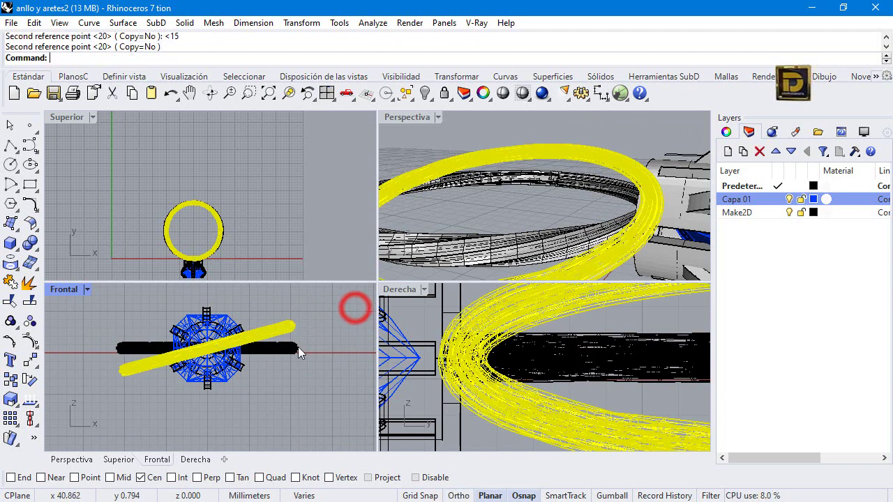
Mirror a copy of the rotated band across a vertical plane through the setting's centre in the Frontal view
{"action": "left_click", "coordinate": [32, 362]}
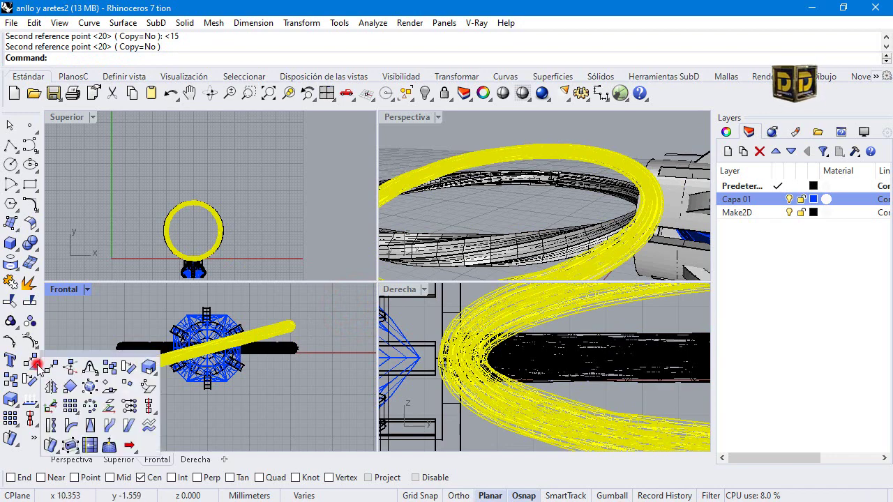
{"action": "left_click", "coordinate": [51, 406]}
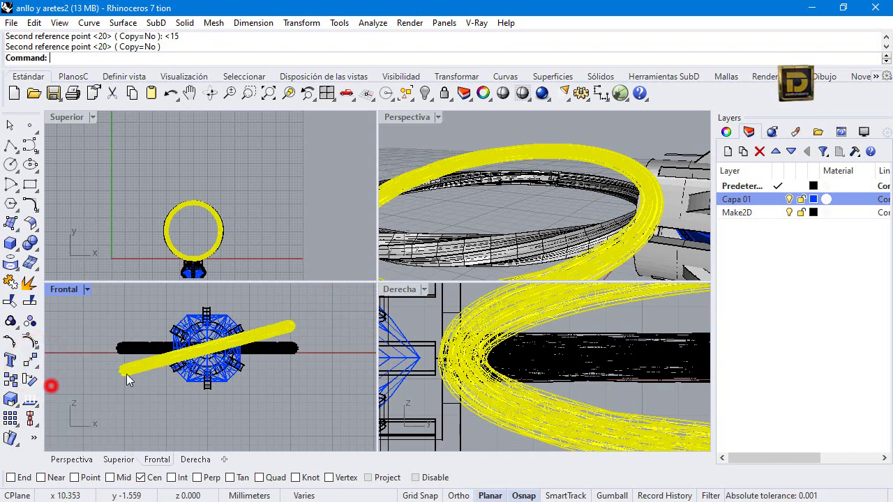
{"action": "left_click", "coordinate": [208, 348]}
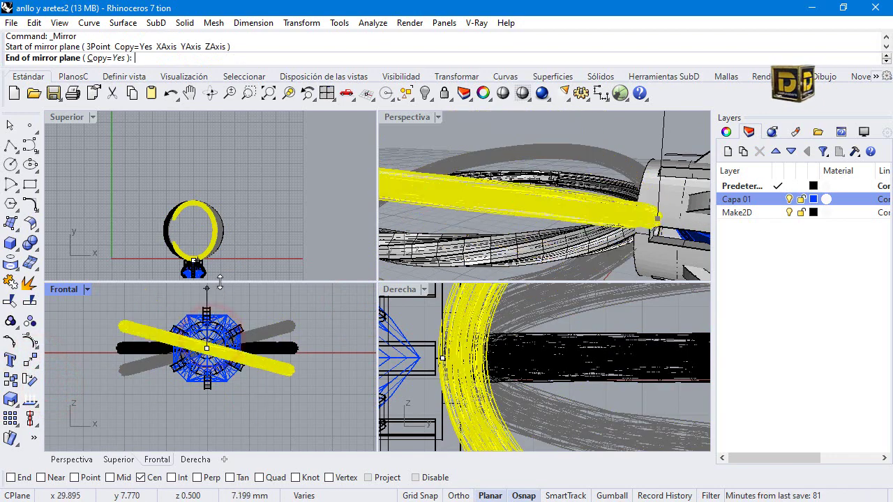
{"action": "left_click", "coordinate": [220, 296]}
{"action": "scroll", "coordinate": [424, 146], "scroll_direction": "down", "scroll_amount": 5}
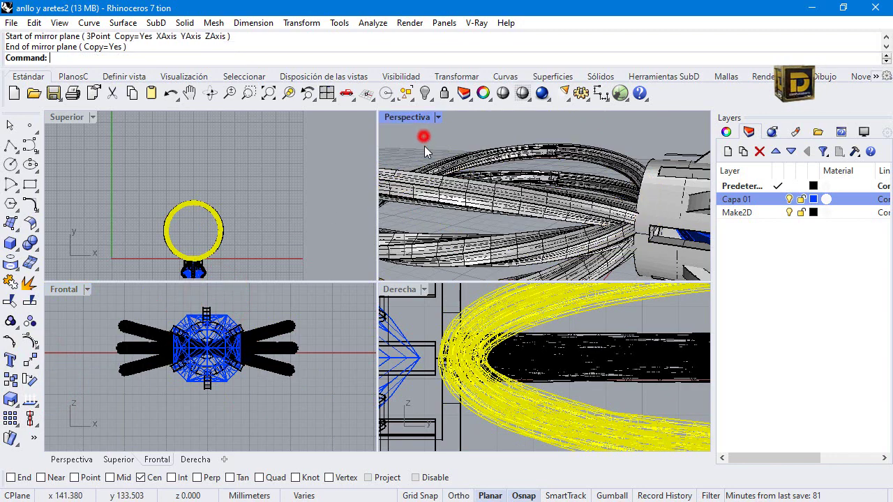
{"action": "left_click", "coordinate": [421, 135]}
Examine from several angles where the three crossing bands meet the back of the gemstone setting
{"action": "scroll", "coordinate": [514, 187], "scroll_direction": "up", "scroll_amount": 10}
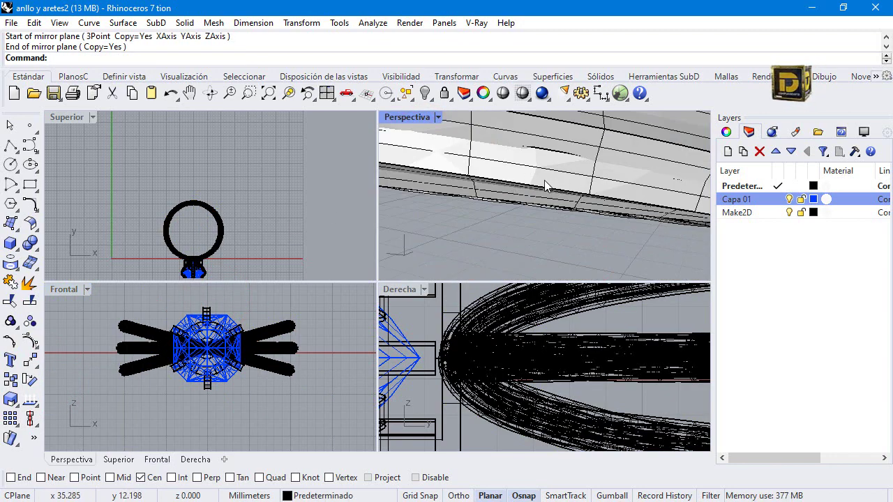
{"action": "scroll", "coordinate": [544, 180], "scroll_direction": "down", "scroll_amount": 5}
{"action": "right_click_drag", "start_coordinate": [544, 180], "coordinate": [446, 139]}
{"action": "key", "text": "Return"}
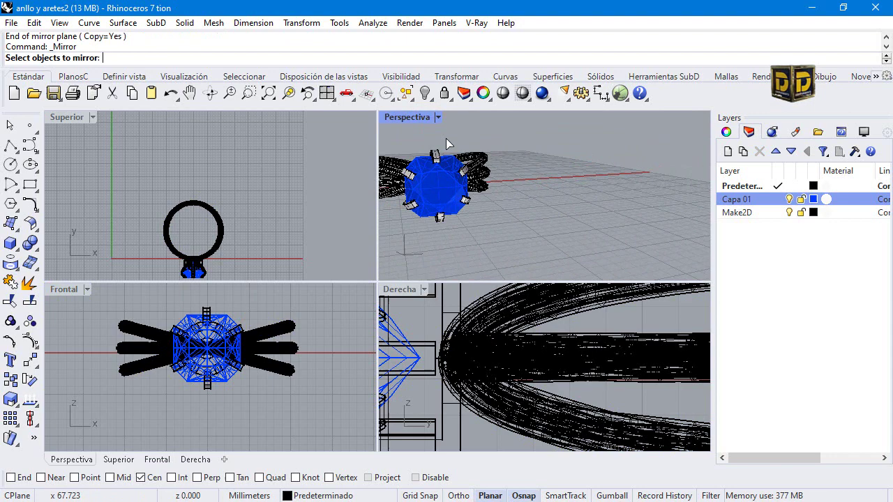
{"action": "scroll", "coordinate": [536, 149], "scroll_direction": "up", "scroll_amount": 3}
{"action": "middle_click", "coordinate": [536, 149]}
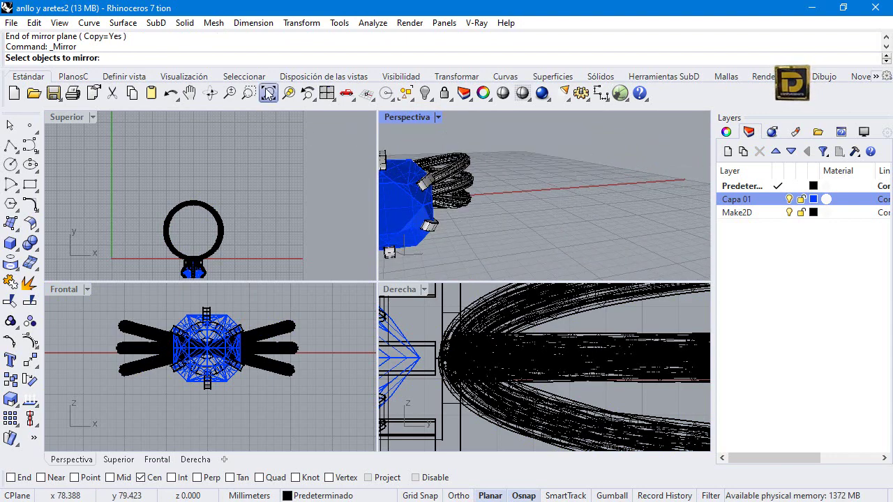
{"action": "right_click", "coordinate": [269, 92]}
{"action": "key", "text": "Escape"}
{"action": "right_click_drag", "start_coordinate": [483, 184], "coordinate": [701, 225]}
{"action": "key", "text": "Return"}
{"action": "right_click", "coordinate": [790, 175]}
{"action": "right_click_drag", "start_coordinate": [623, 198], "coordinate": [518, 165]}
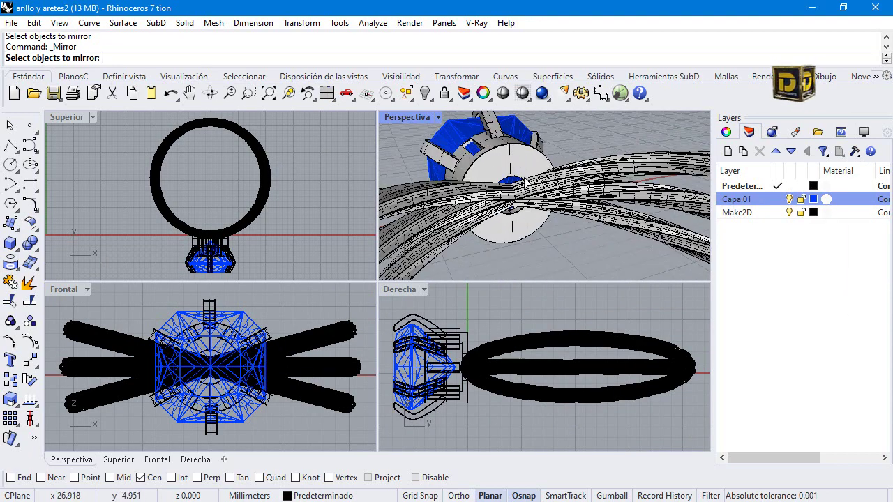
{"action": "right_click_drag", "start_coordinate": [461, 177], "coordinate": [450, 175]}
{"action": "left_click", "coordinate": [450, 175]}
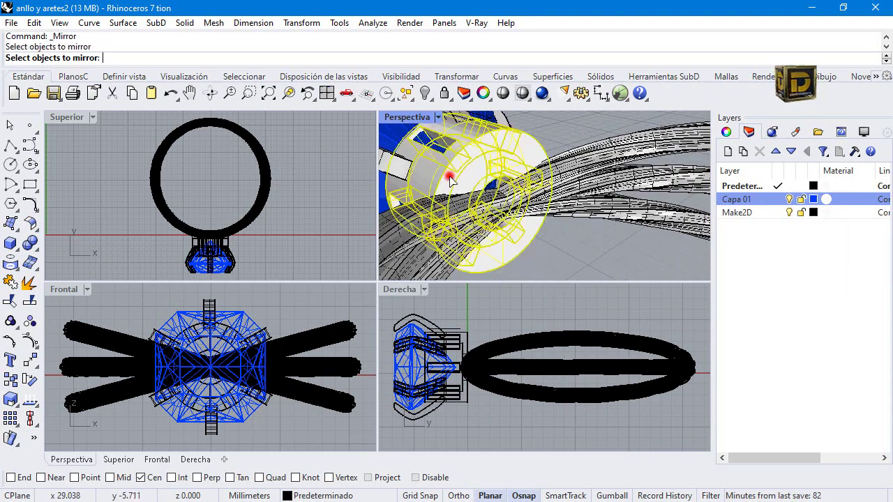
{"action": "scroll", "coordinate": [480, 376], "scroll_direction": "up", "scroll_amount": 5}
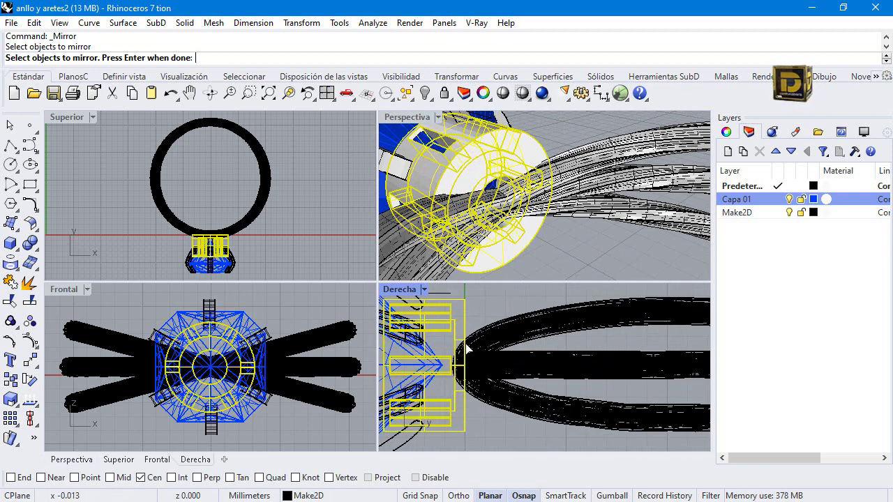
{"action": "left_click", "coordinate": [489, 313]}
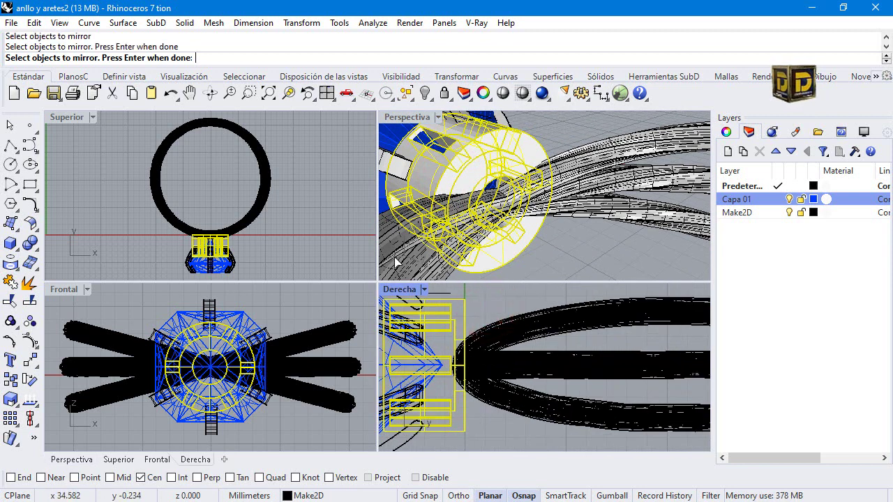
{"action": "key", "text": "Escape"}
Create a solid cylinder 2.5 mm in diameter at the setting's base centre, extending to both sides with its end at the ring's centre
{"action": "left_click", "coordinate": [15, 249]}
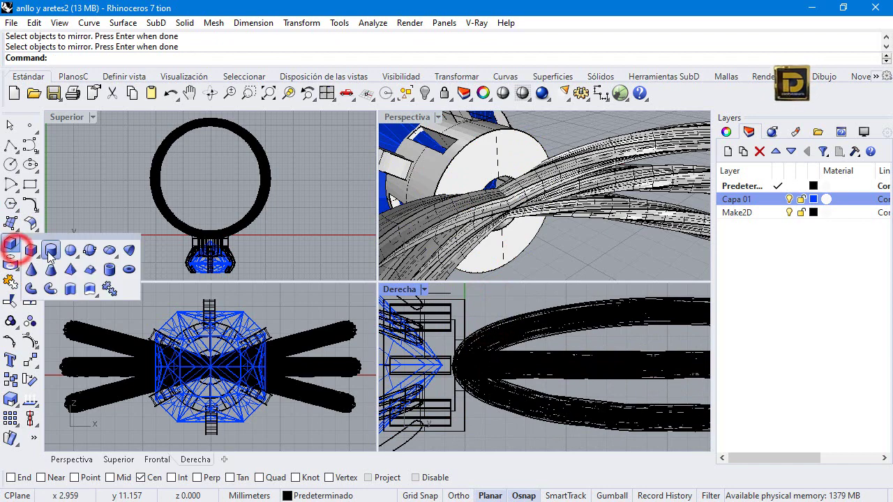
{"action": "left_click", "coordinate": [51, 249]}
{"action": "left_click", "coordinate": [508, 225]}
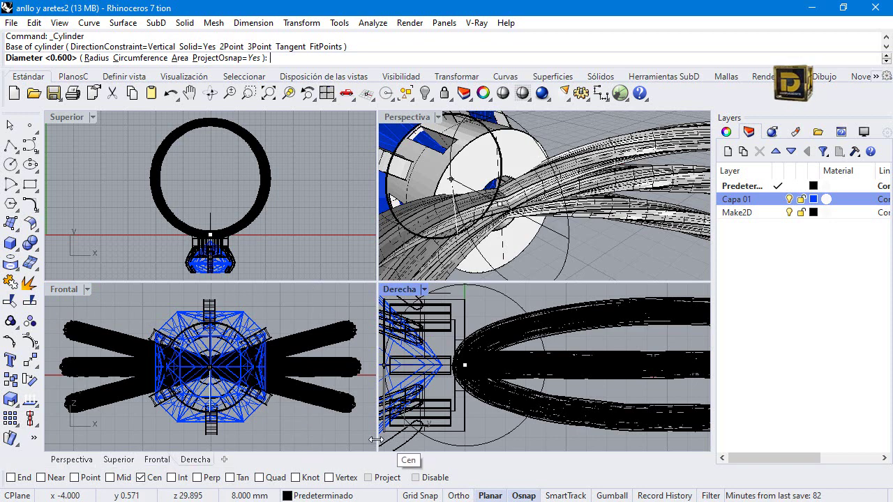
{"action": "type", "text": "2."}
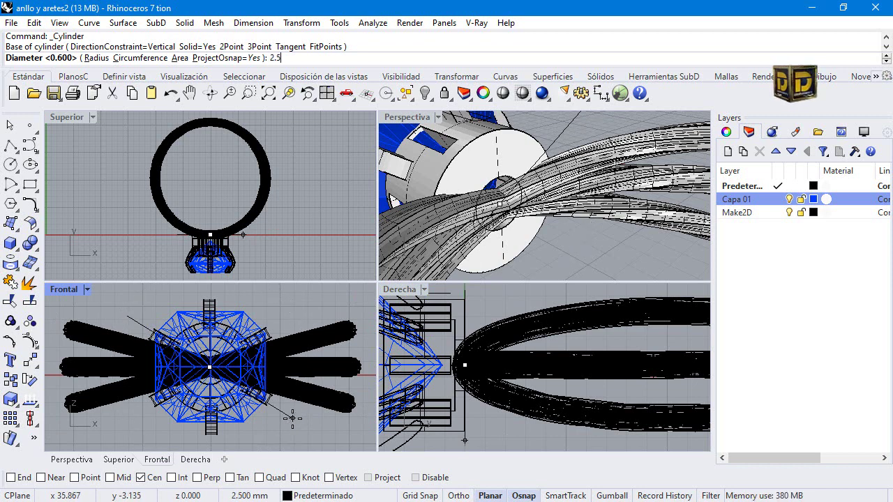
{"action": "type", "text": "5"}
{"action": "key", "text": "Return"}
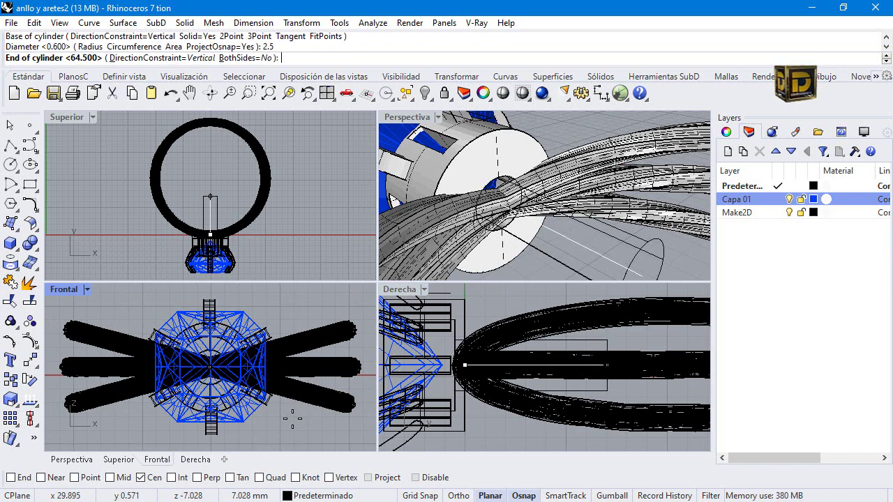
{"action": "left_click", "coordinate": [250, 58]}
{"action": "left_click", "coordinate": [212, 177]}
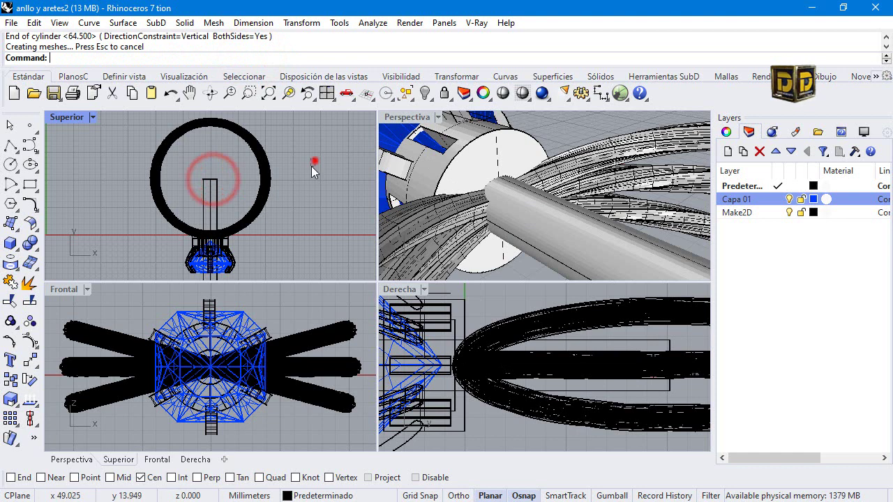
Subtract the 2.5 mm cylinder from the three twisted bands with a Boolean difference
{"action": "left_click_drag", "start_coordinate": [311, 166], "coordinate": [249, 209]}
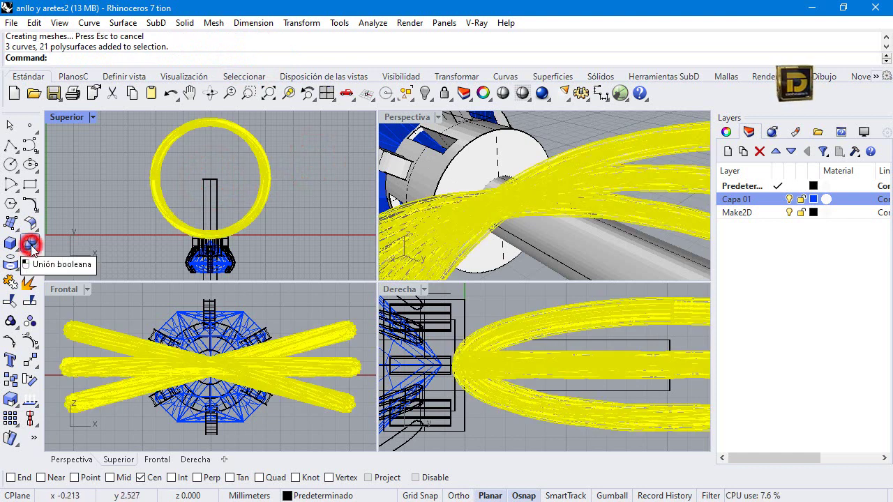
{"action": "left_click", "coordinate": [31, 244]}
{"action": "left_click", "coordinate": [70, 247]}
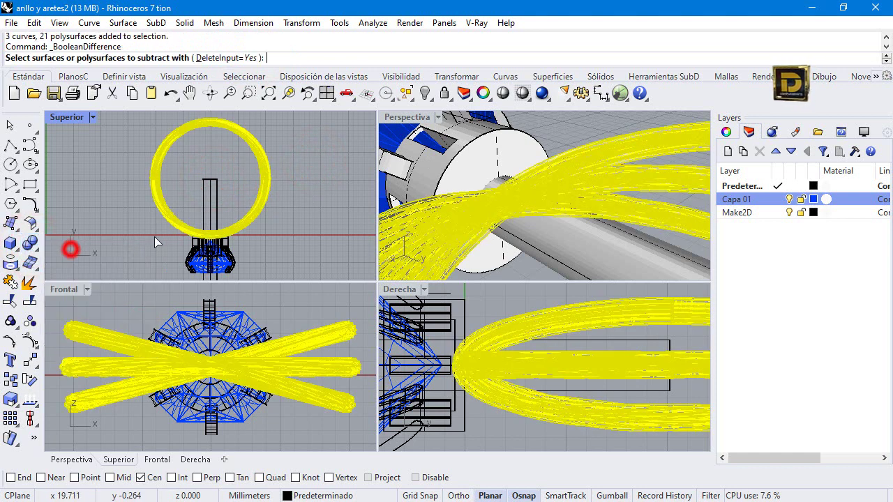
{"action": "left_click", "coordinate": [200, 187]}
{"action": "right_click", "coordinate": [219, 184]}
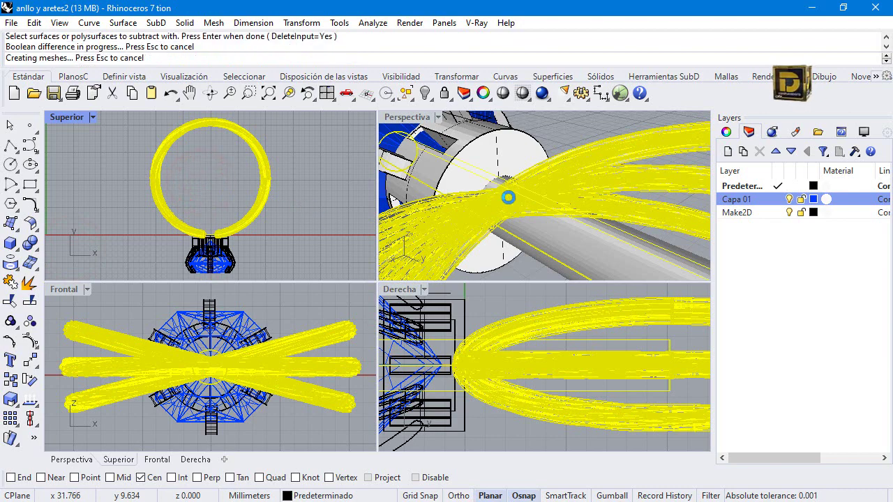
{"action": "left_click", "coordinate": [589, 237]}
Examine the cleared crossing behind the setting and through its side windows from several angles
{"action": "right_click", "coordinate": [577, 231]}
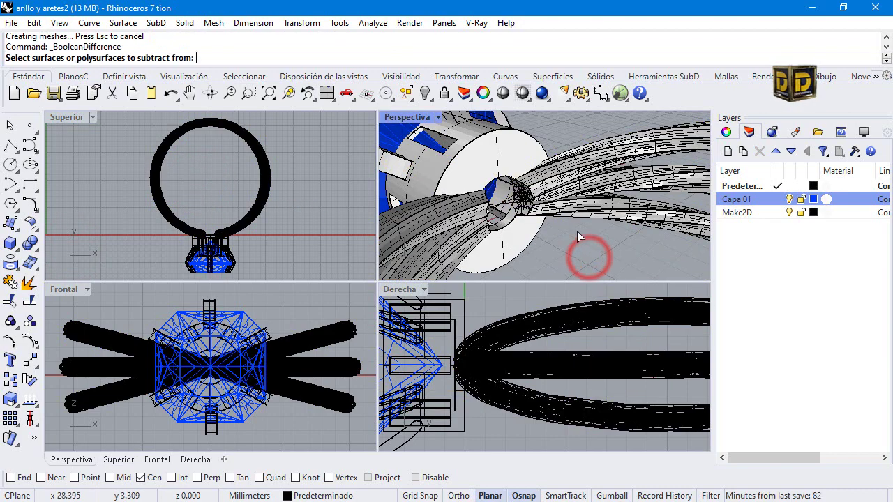
{"action": "right_click_drag", "start_coordinate": [577, 230], "coordinate": [520, 214]}
{"action": "right_click", "coordinate": [540, 181]}
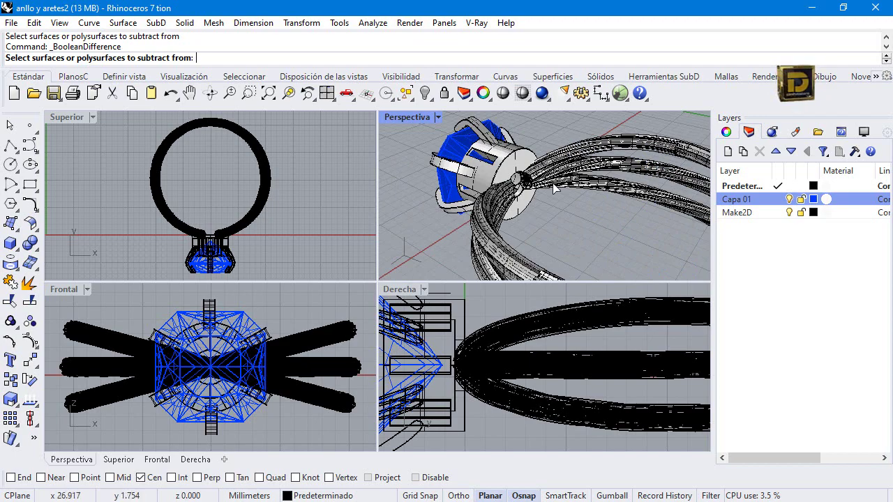
{"action": "scroll", "coordinate": [494, 180], "scroll_direction": "up", "scroll_amount": 5}
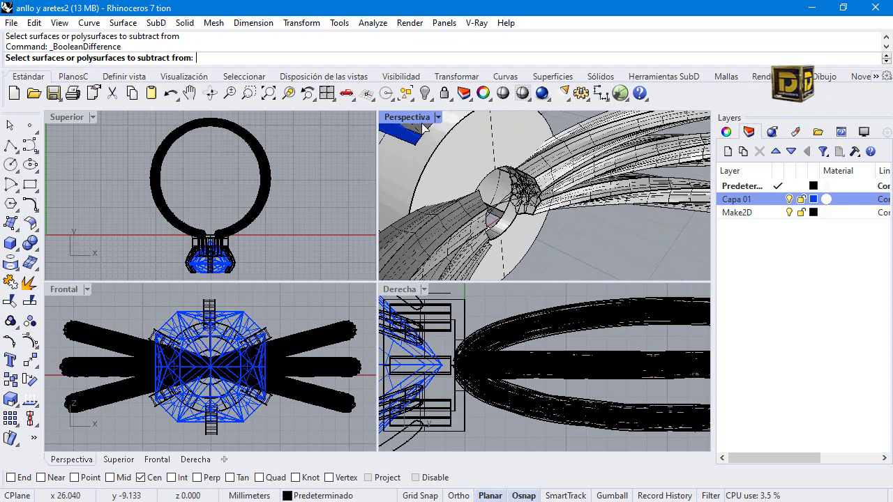
{"action": "double_click", "coordinate": [423, 120]}
{"action": "scroll", "coordinate": [414, 117], "scroll_direction": "down", "scroll_amount": 5}
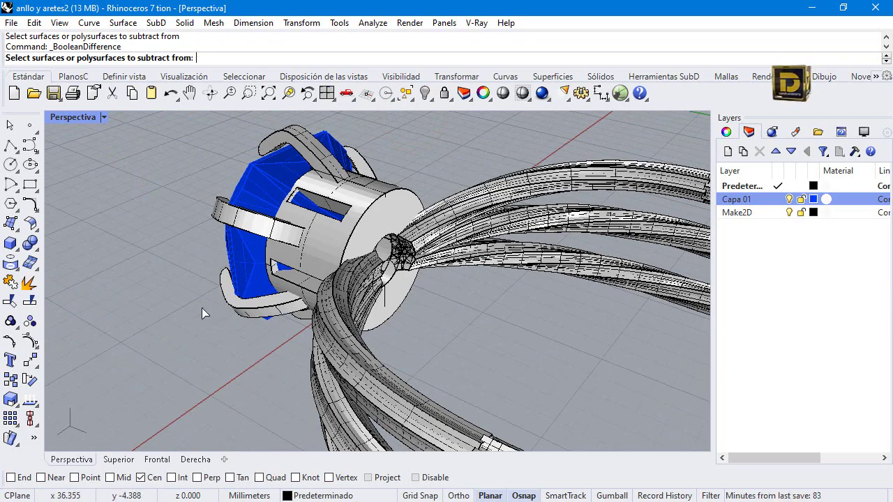
{"action": "right_click_drag", "start_coordinate": [202, 313], "coordinate": [408, 316]}
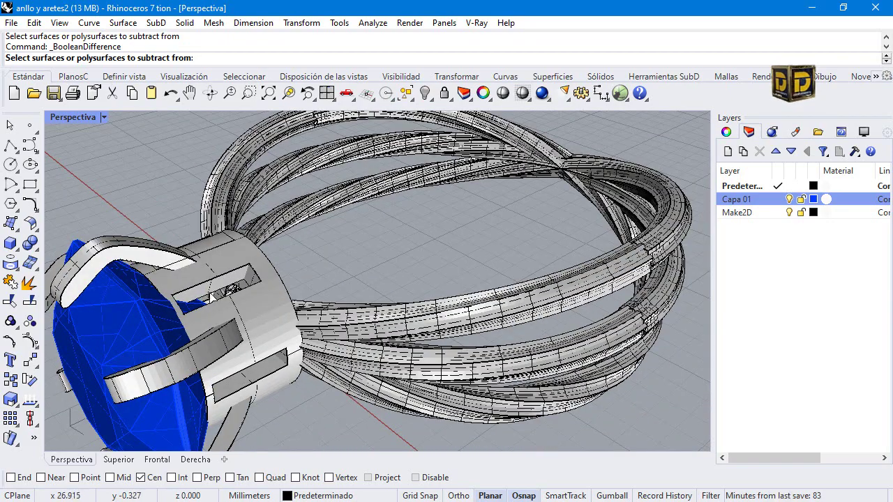
{"action": "scroll", "coordinate": [205, 296], "scroll_direction": "up", "scroll_amount": 2}
{"action": "key", "text": "Escape"}
{"action": "right_click_drag", "start_coordinate": [193, 217], "coordinate": [363, 252]}
{"action": "scroll", "coordinate": [363, 246], "scroll_direction": "down", "scroll_amount": 3}
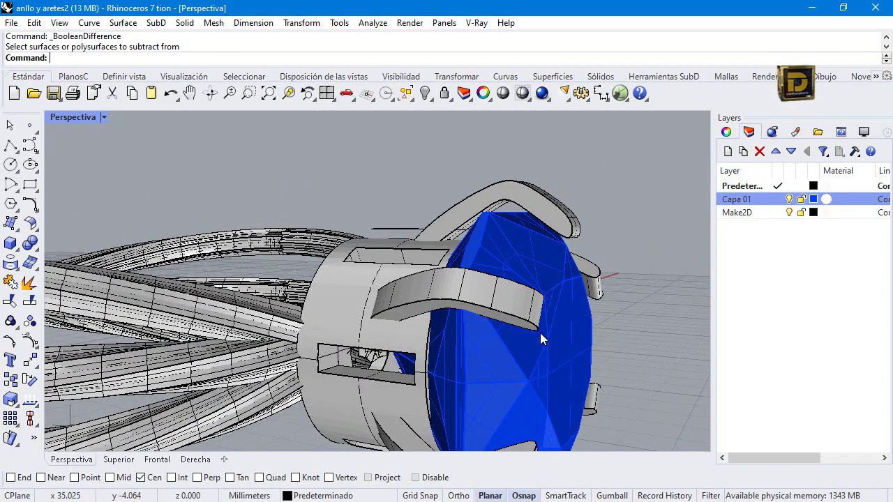
{"action": "scroll", "coordinate": [543, 340], "scroll_direction": "down", "scroll_amount": 3}
{"action": "scroll", "coordinate": [433, 344], "scroll_direction": "up", "scroll_amount": 3}
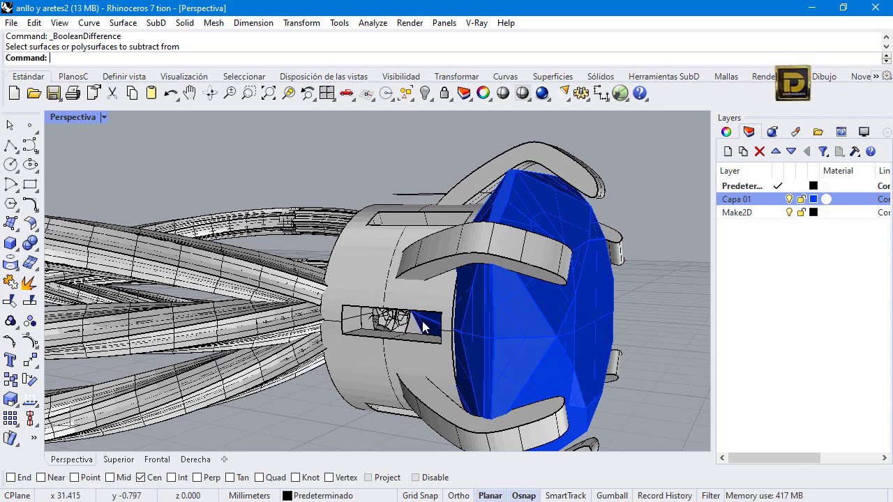
{"action": "scroll", "coordinate": [503, 242], "scroll_direction": "down", "scroll_amount": 5}
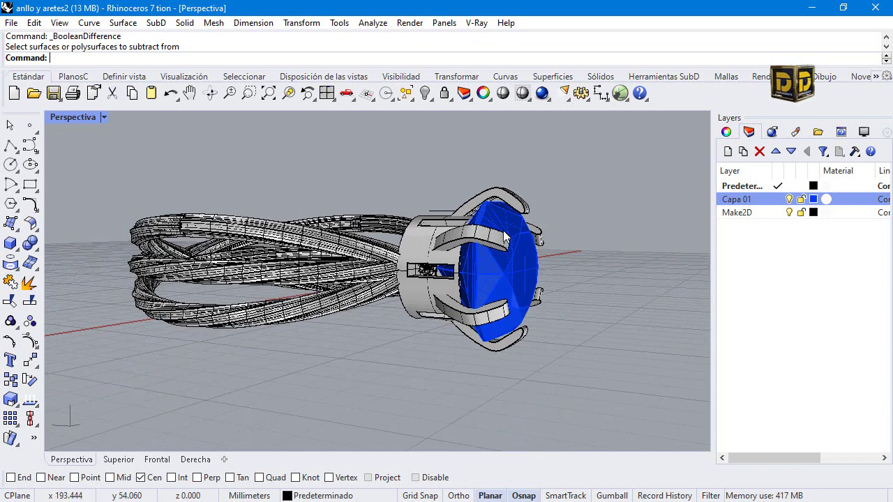
{"action": "right_click_drag", "start_coordinate": [503, 242], "coordinate": [411, 238]}
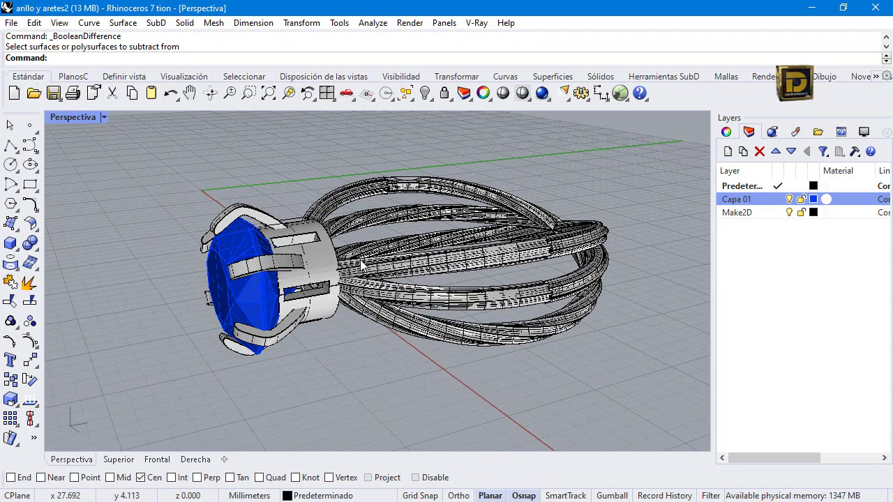
Check individual prongs around the gemstone by selecting them one at a time, leaving nothing selected
{"action": "scroll", "coordinate": [258, 264], "scroll_direction": "up", "scroll_amount": 3}
{"action": "left_click", "coordinate": [258, 264]}
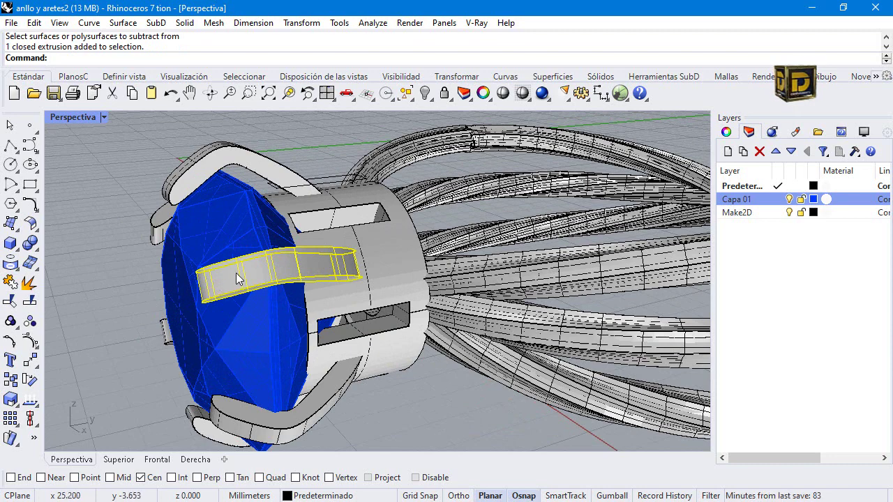
{"action": "scroll", "coordinate": [222, 230], "scroll_direction": "down", "scroll_amount": 3}
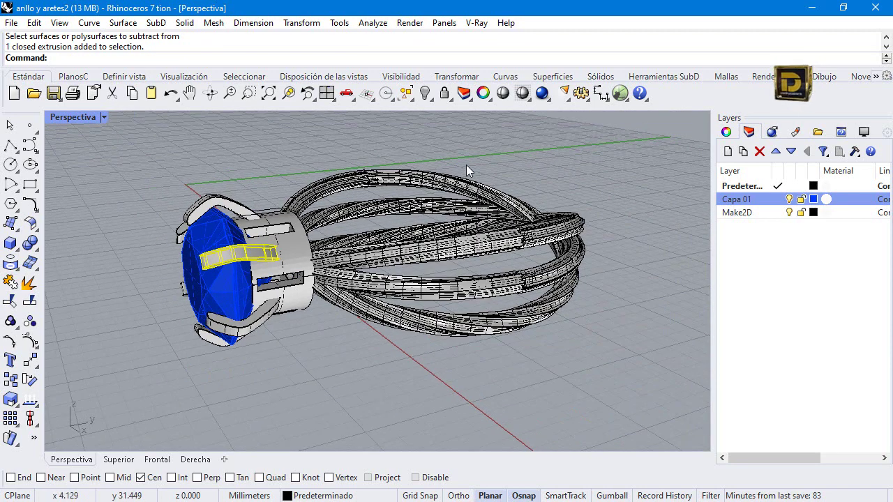
{"action": "left_click", "coordinate": [114, 207]}
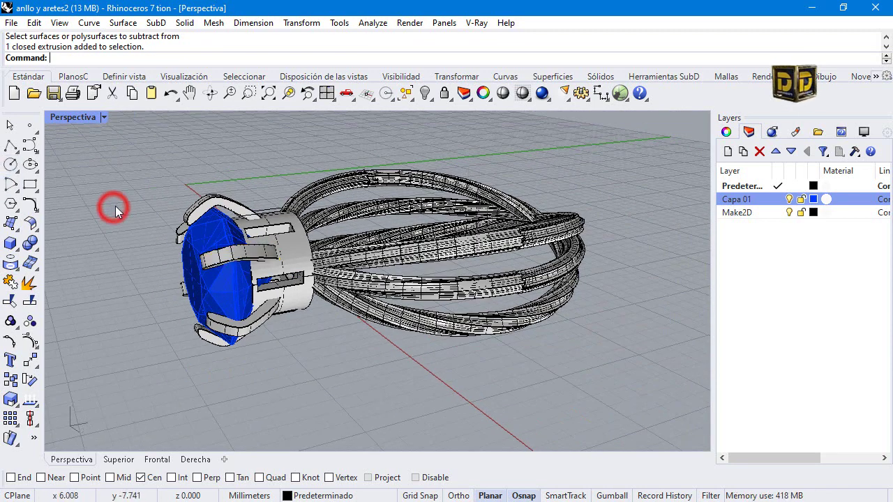
{"action": "left_click", "coordinate": [240, 259]}
{"action": "left_click", "coordinate": [273, 371]}
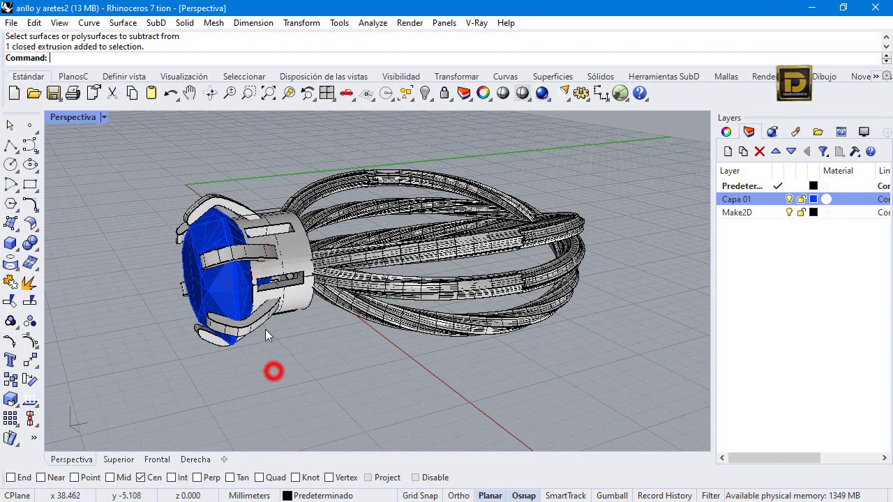
{"action": "left_click", "coordinate": [259, 316]}
{"action": "left_click", "coordinate": [265, 370]}
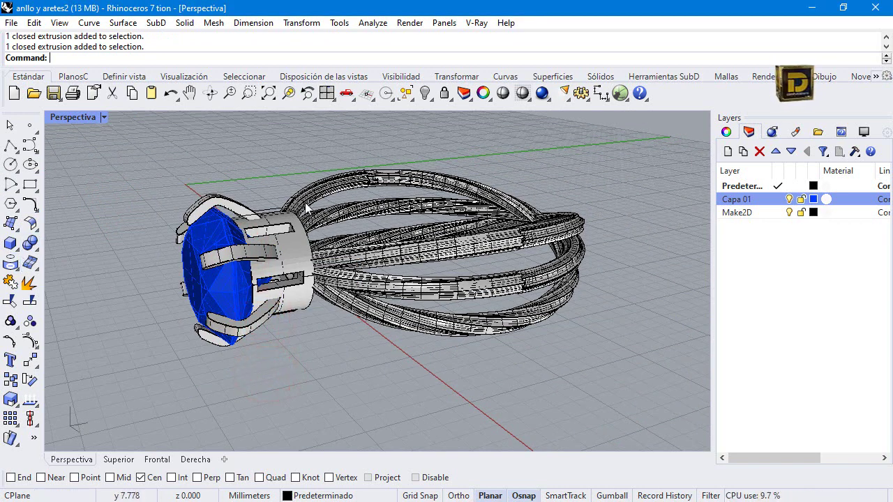
Hide the gemstone and select all the remaining ring parts for analysis
{"action": "left_click", "coordinate": [218, 281]}
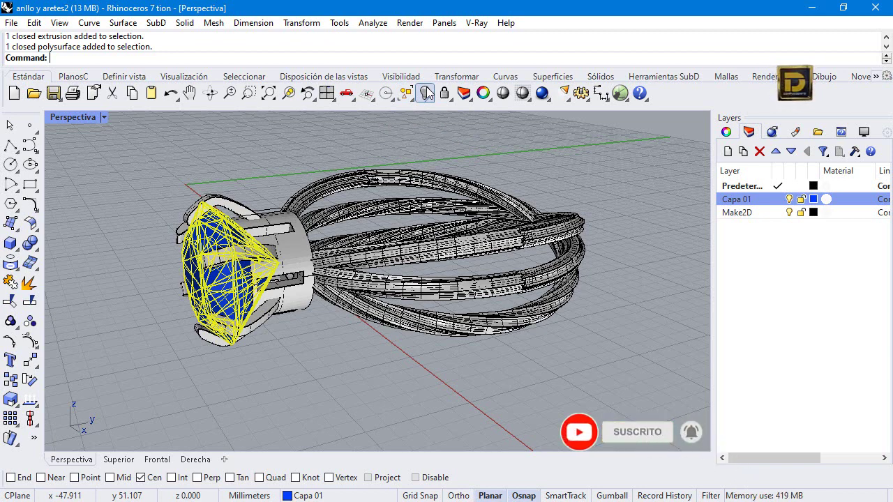
{"action": "left_click", "coordinate": [424, 92]}
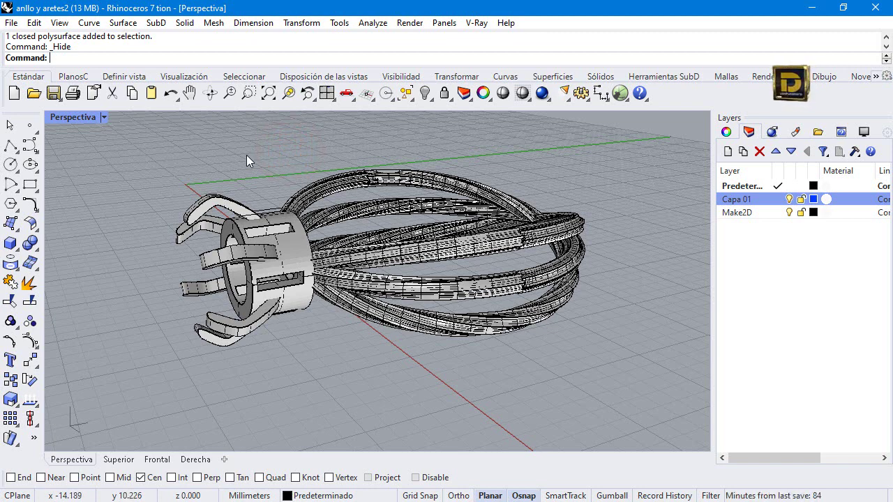
{"action": "left_click_drag", "start_coordinate": [156, 143], "coordinate": [647, 394]}
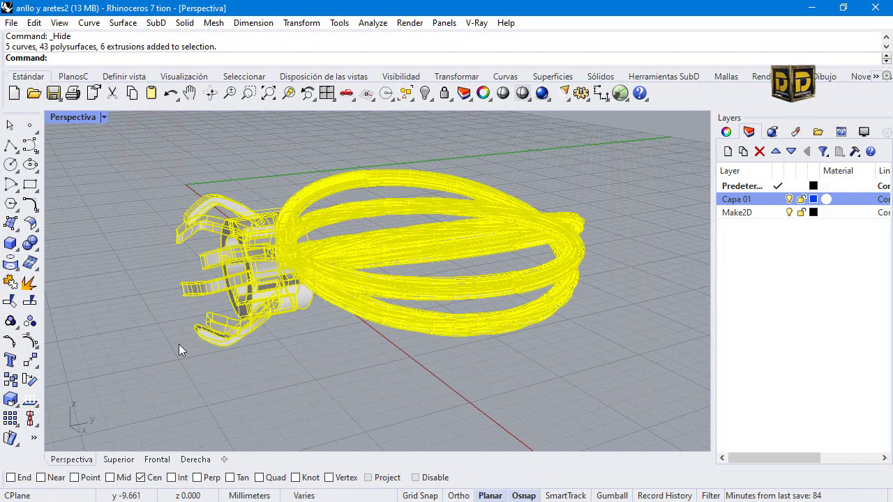
{"action": "left_click", "coordinate": [30, 400]}
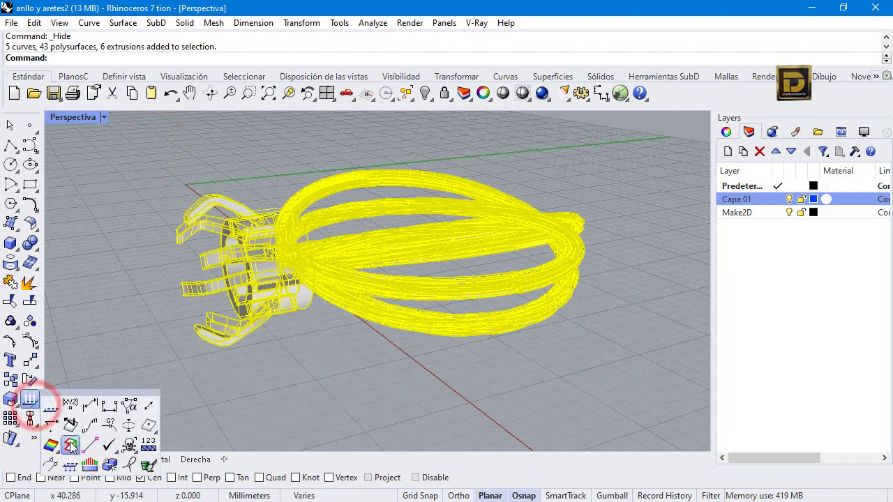